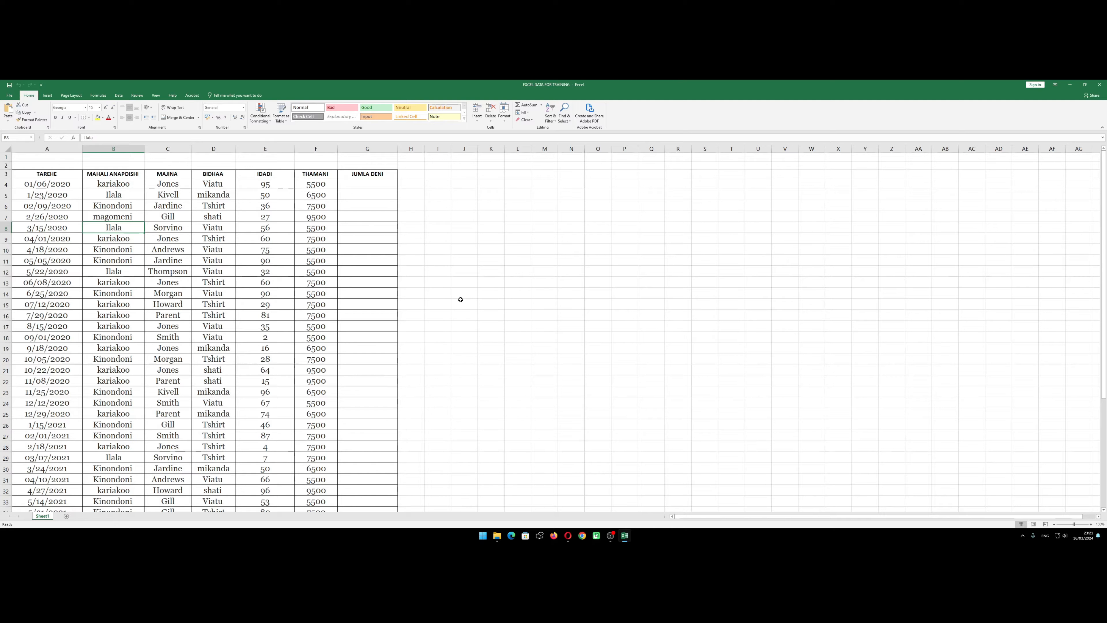
{"action": "left_click", "coordinate": [360, 225]}
{"action": "left_click", "coordinate": [361, 197]}
{"action": "left_click", "coordinate": [351, 205]}
{"action": "left_click", "coordinate": [269, 227]}
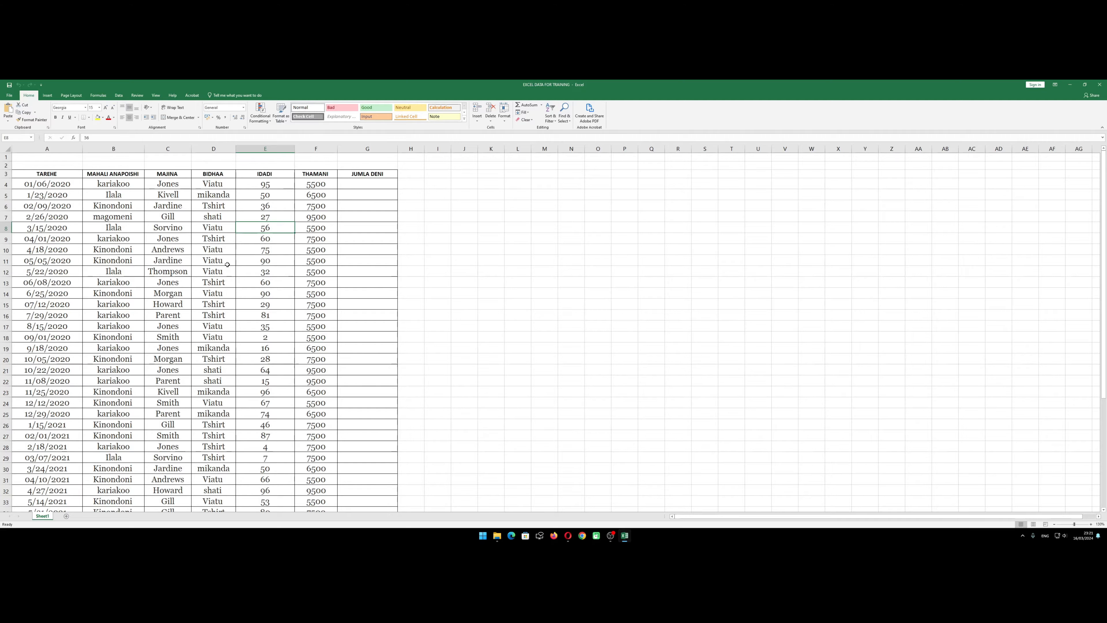
{"action": "scroll", "coordinate": [228, 264], "scroll_direction": "down", "scroll_amount": 3}
{"action": "scroll", "coordinate": [233, 268], "scroll_direction": "up", "scroll_amount": 3}
{"action": "left_click", "coordinate": [347, 303]}
{"action": "left_click", "coordinate": [317, 306]}
{"action": "left_click", "coordinate": [274, 318]}
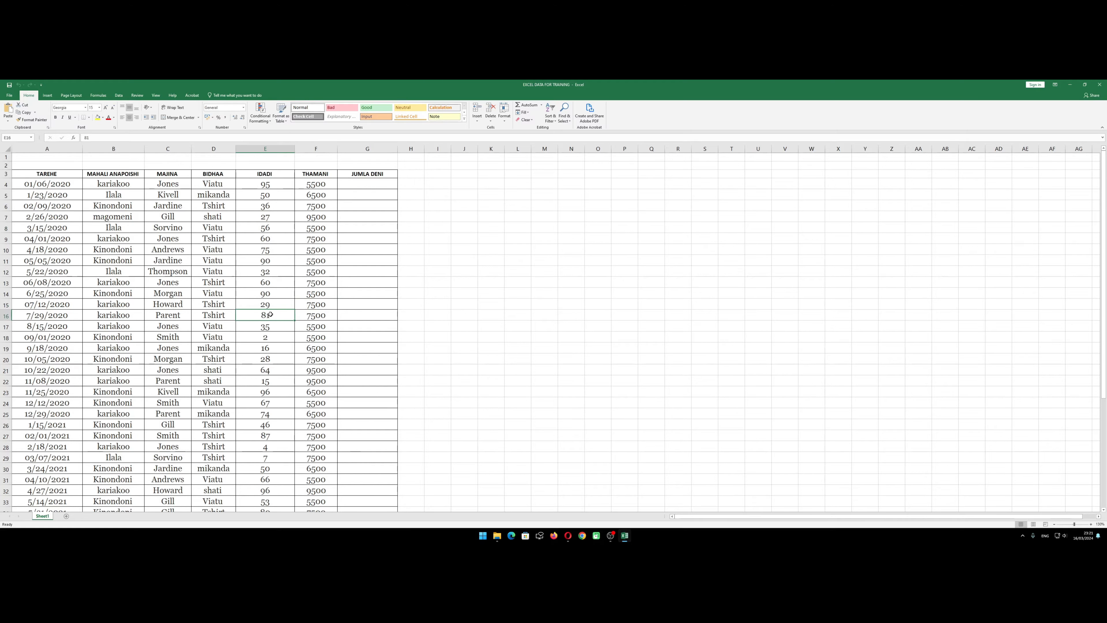
{"action": "scroll", "coordinate": [270, 313], "scroll_direction": "down", "scroll_amount": 1}
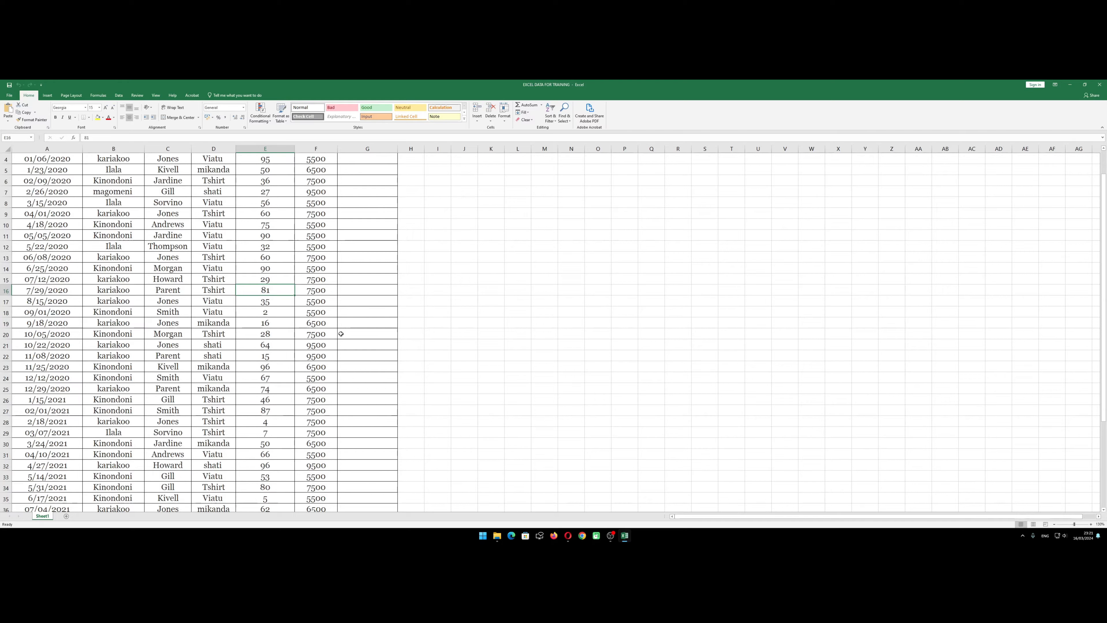
{"action": "scroll", "coordinate": [341, 333], "scroll_direction": "up", "scroll_amount": 1}
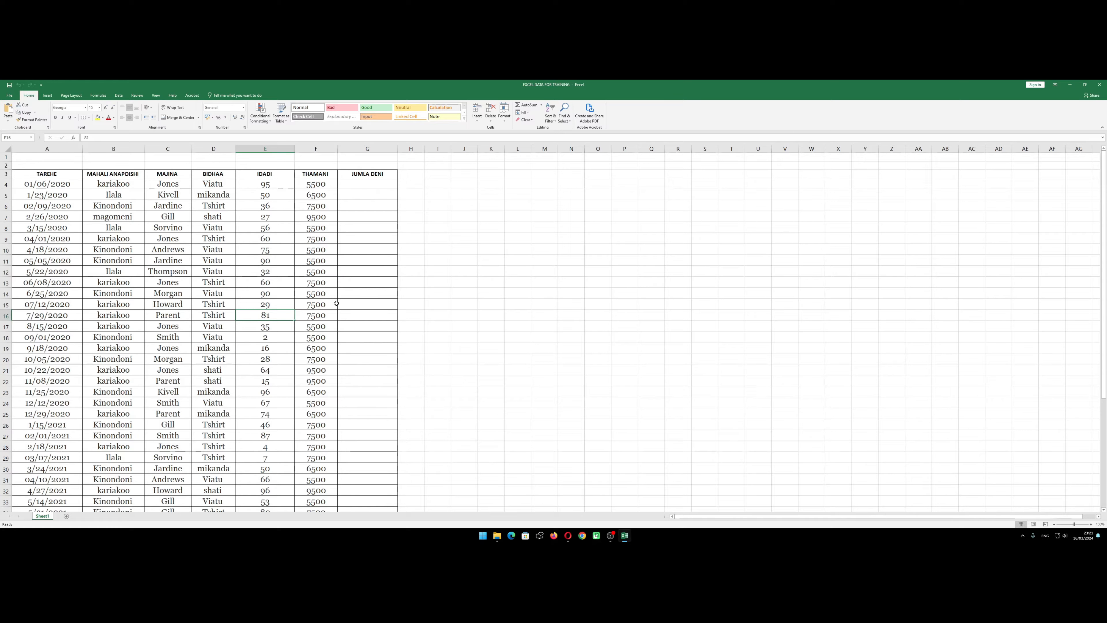
Examine the first records across the table's columns, from TAREHE through THAMANI and JUMLA DENI
{"action": "left_click", "coordinate": [52, 216]}
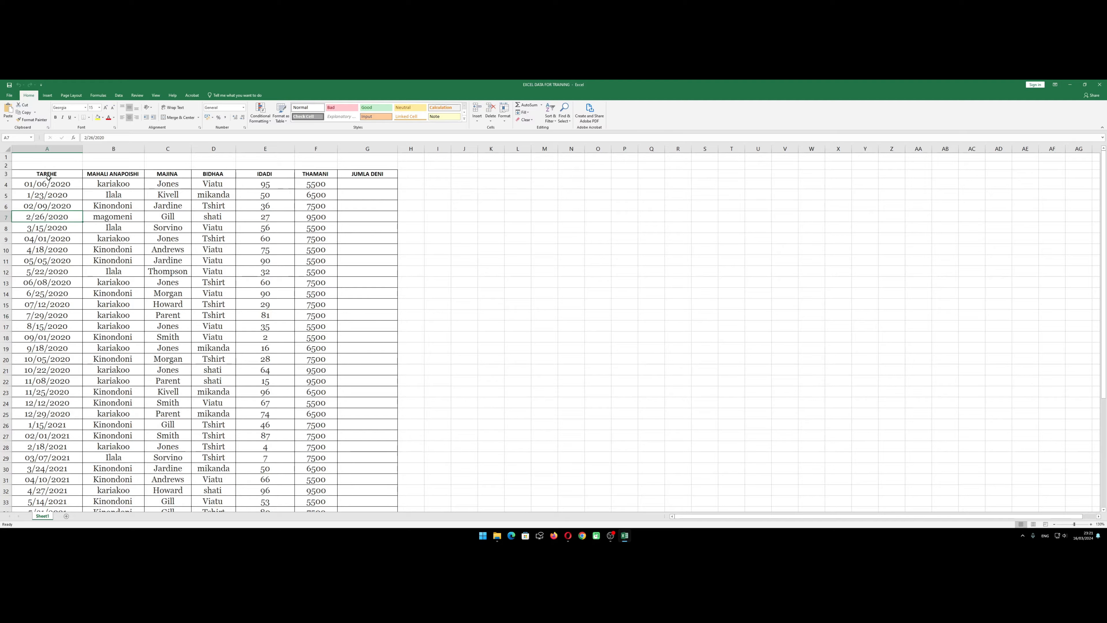
{"action": "left_click_drag", "start_coordinate": [48, 177], "coordinate": [114, 183]}
{"action": "left_click", "coordinate": [93, 207]}
{"action": "left_click", "coordinate": [114, 186]}
{"action": "left_click", "coordinate": [167, 194]}
{"action": "left_click", "coordinate": [212, 193]}
{"action": "left_click", "coordinate": [314, 197]}
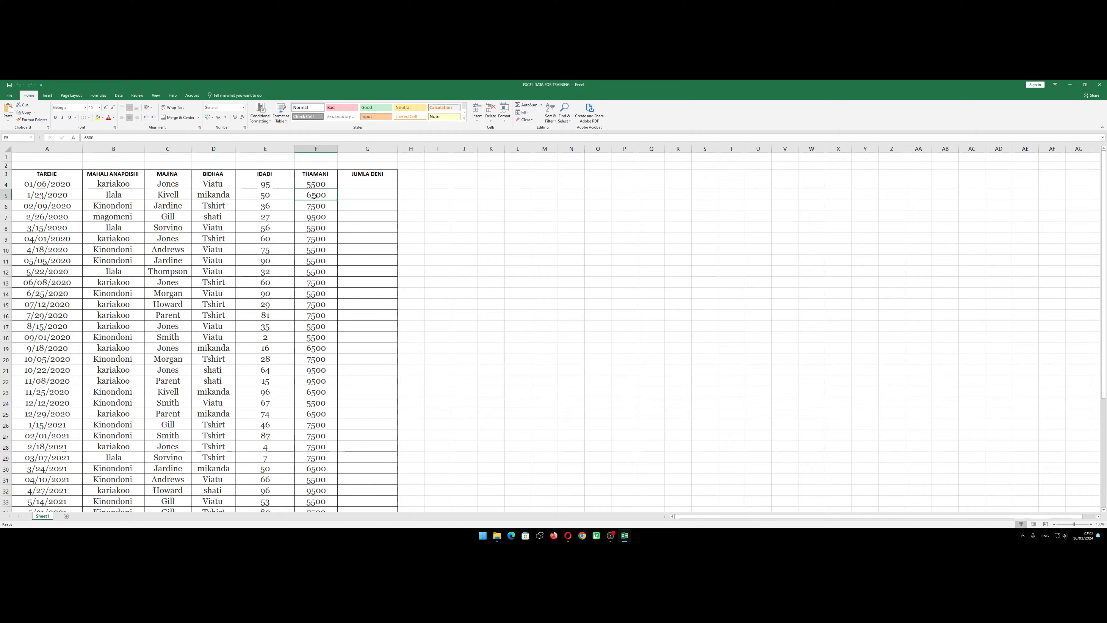
{"action": "left_click", "coordinate": [348, 209]}
{"action": "left_click", "coordinate": [262, 209]}
{"action": "left_click", "coordinate": [265, 184]}
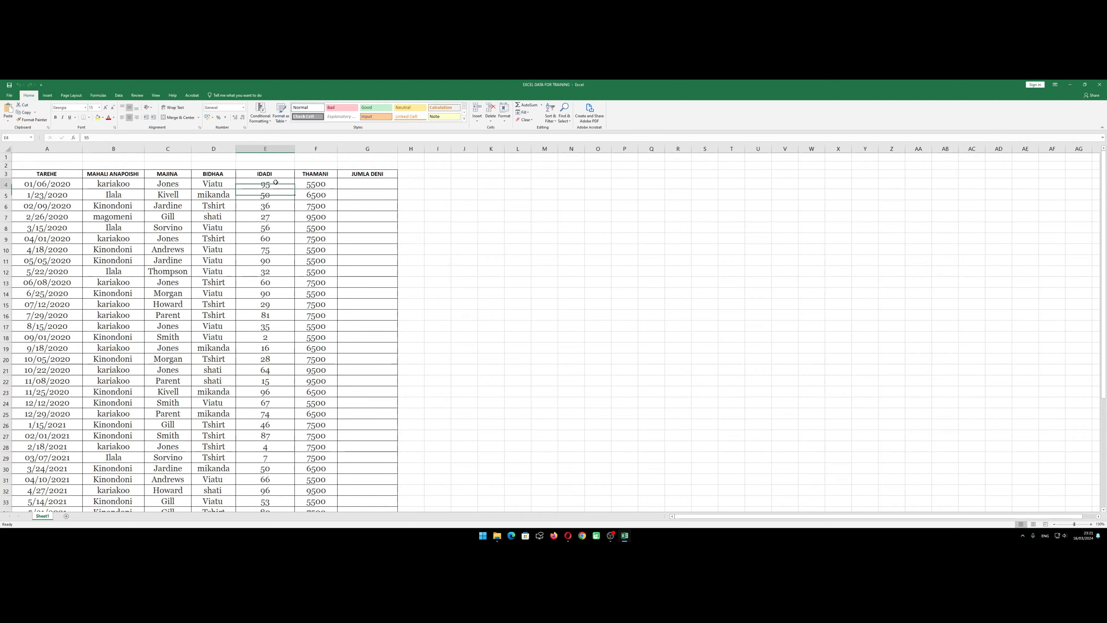
{"action": "scroll", "coordinate": [147, 260], "scroll_direction": "down", "scroll_amount": 2}
{"action": "scroll", "coordinate": [147, 260], "scroll_direction": "up", "scroll_amount": 2}
Examine the kinds of goods listed in the BIDHAA column down to the table's last row
{"action": "left_click", "coordinate": [213, 271]}
{"action": "left_click", "coordinate": [218, 188]}
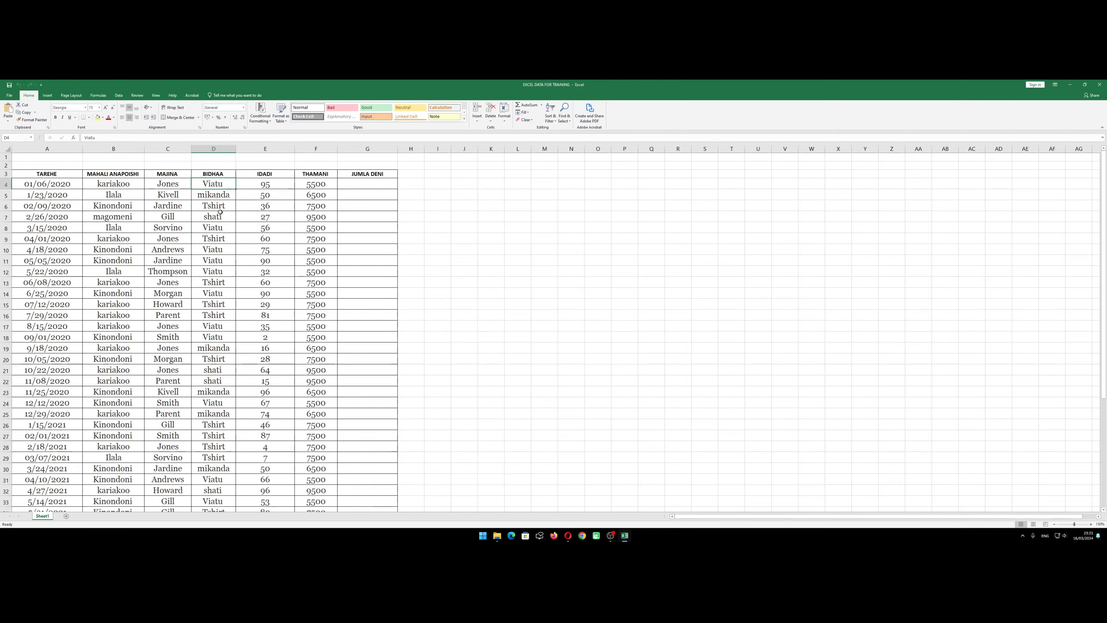
{"action": "left_click", "coordinate": [221, 195]}
{"action": "left_click", "coordinate": [220, 206]}
{"action": "left_click", "coordinate": [217, 216]}
{"action": "left_click", "coordinate": [217, 257]}
{"action": "left_click", "coordinate": [187, 260]}
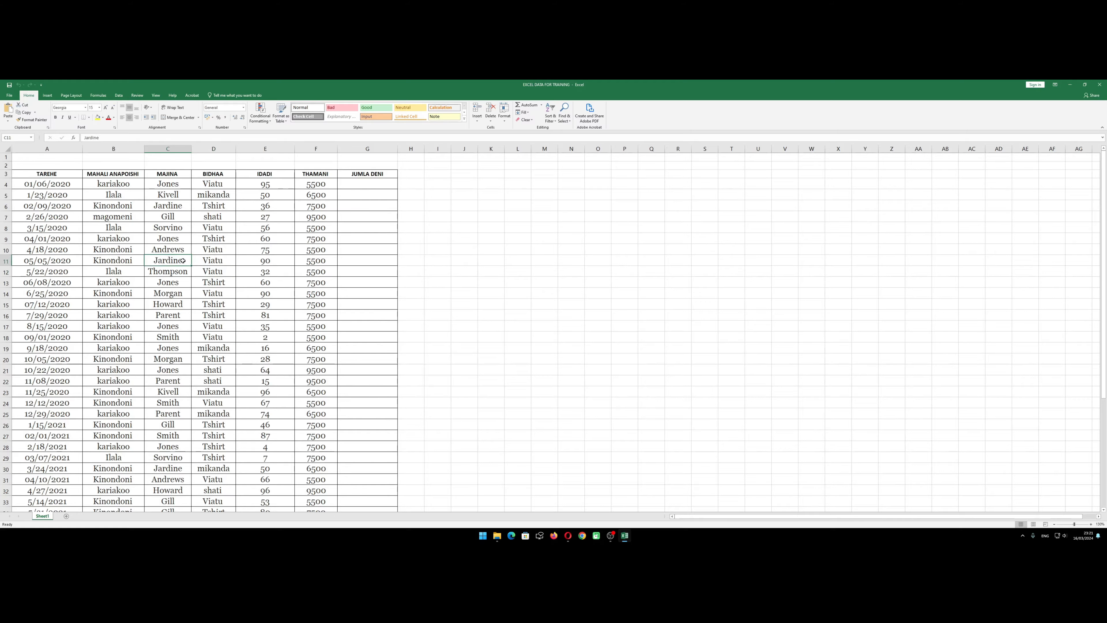
{"action": "left_click", "coordinate": [215, 248]}
{"action": "left_click", "coordinate": [214, 261]}
{"action": "scroll", "coordinate": [205, 266], "scroll_direction": "down", "scroll_amount": 3}
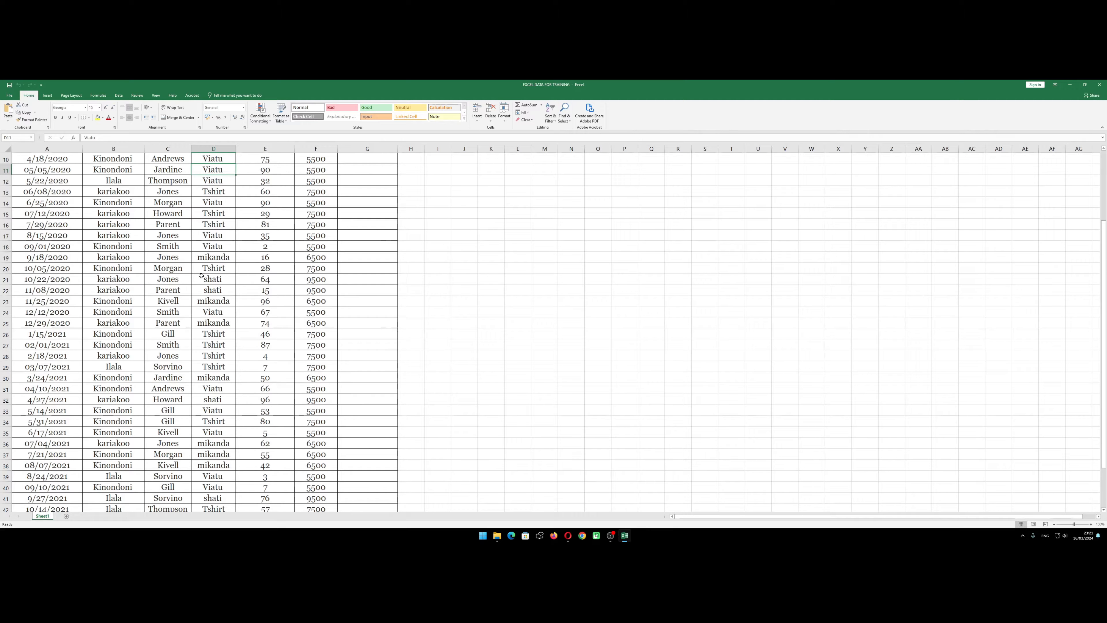
{"action": "scroll", "coordinate": [201, 276], "scroll_direction": "up", "scroll_amount": 3}
{"action": "scroll", "coordinate": [201, 274], "scroll_direction": "down", "scroll_amount": 7}
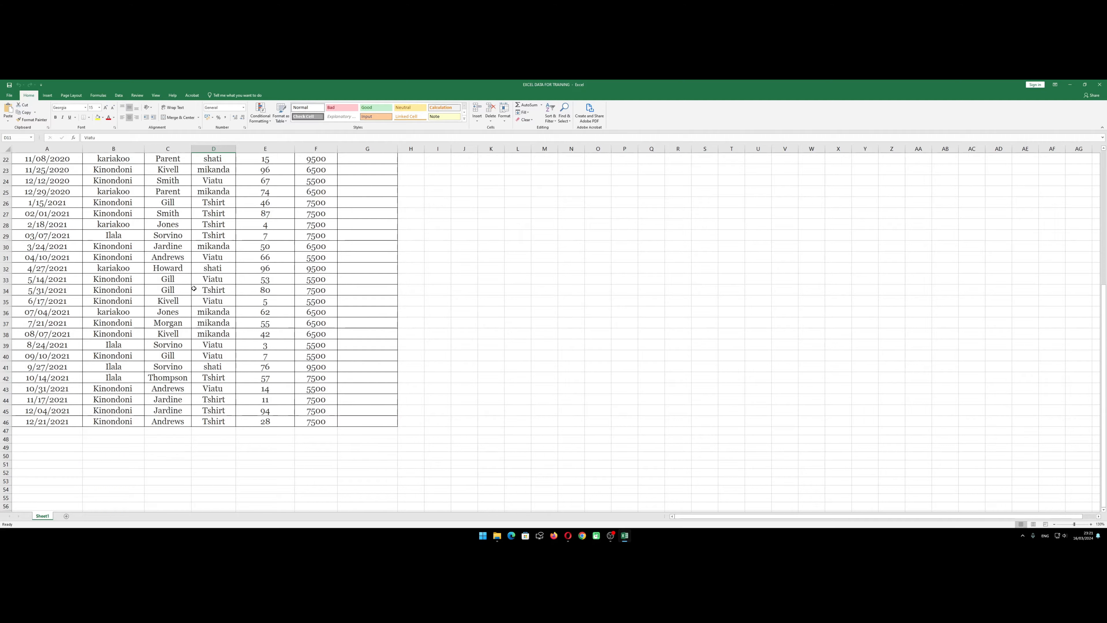
{"action": "scroll", "coordinate": [194, 288], "scroll_direction": "up", "scroll_amount": 5}
{"action": "left_click", "coordinate": [89, 233]}
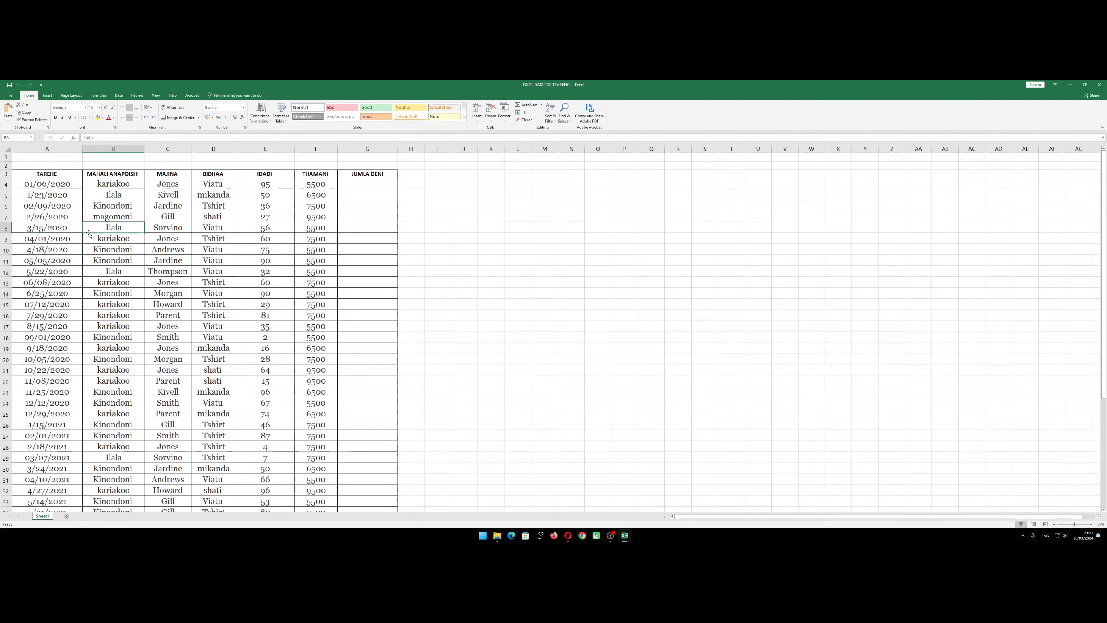
{"action": "left_click", "coordinate": [78, 231]}
{"action": "left_click", "coordinate": [171, 242]}
{"action": "left_click", "coordinate": [214, 263]}
{"action": "left_click", "coordinate": [215, 282]}
{"action": "left_click", "coordinate": [117, 270]}
{"action": "left_click", "coordinate": [149, 241]}
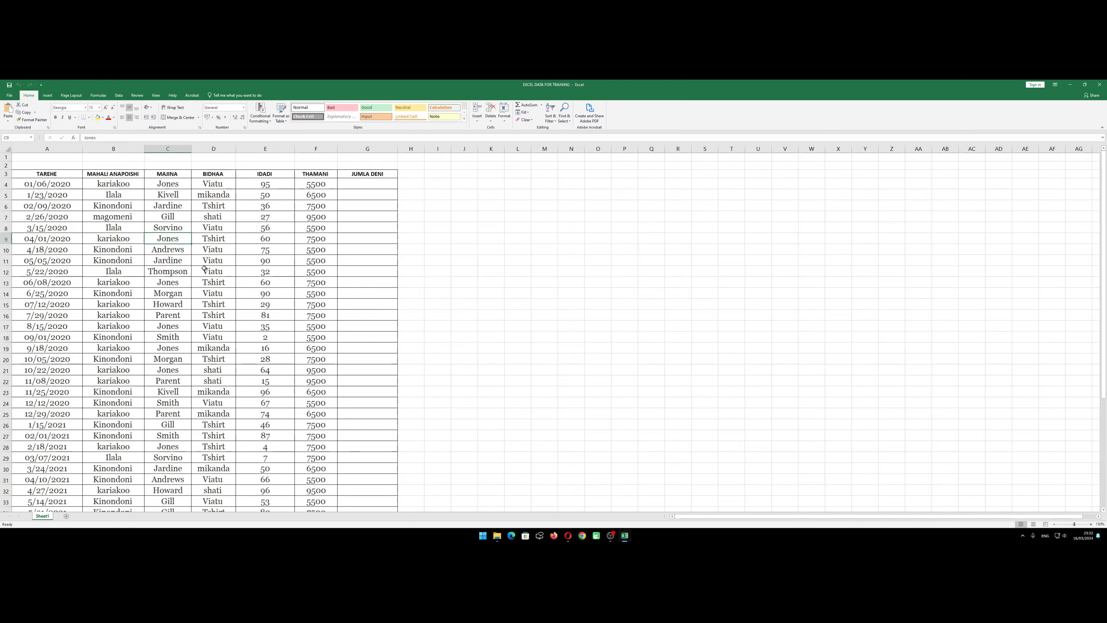
{"action": "left_click", "coordinate": [205, 269]}
{"action": "scroll", "coordinate": [207, 275], "scroll_direction": "down", "scroll_amount": 3}
{"action": "scroll", "coordinate": [209, 279], "scroll_direction": "up", "scroll_amount": 3}
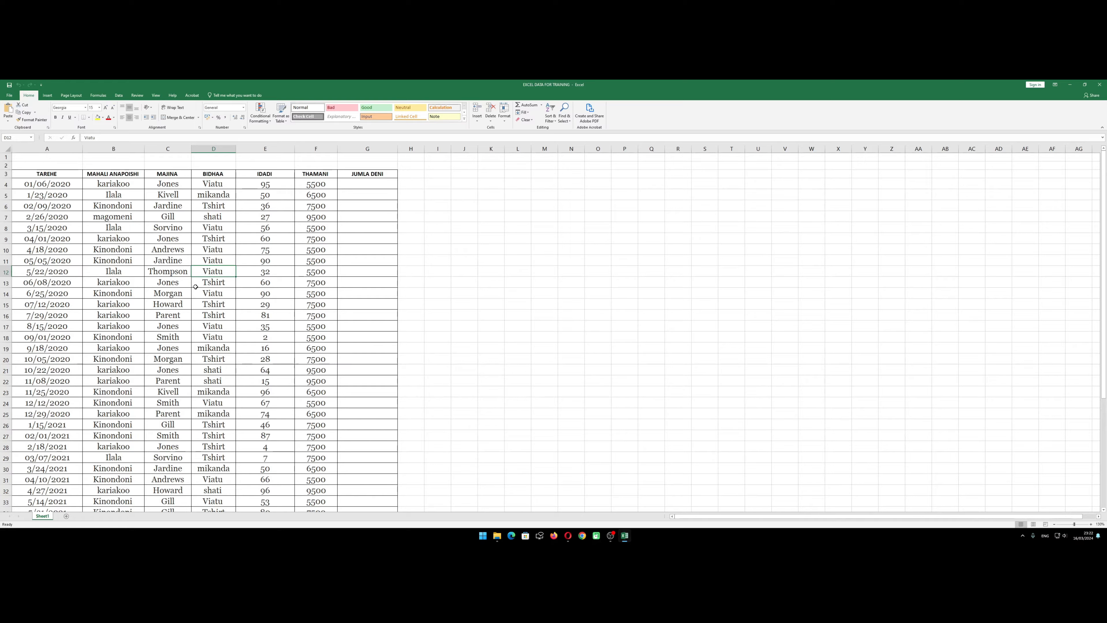
{"action": "left_click", "coordinate": [212, 307]}
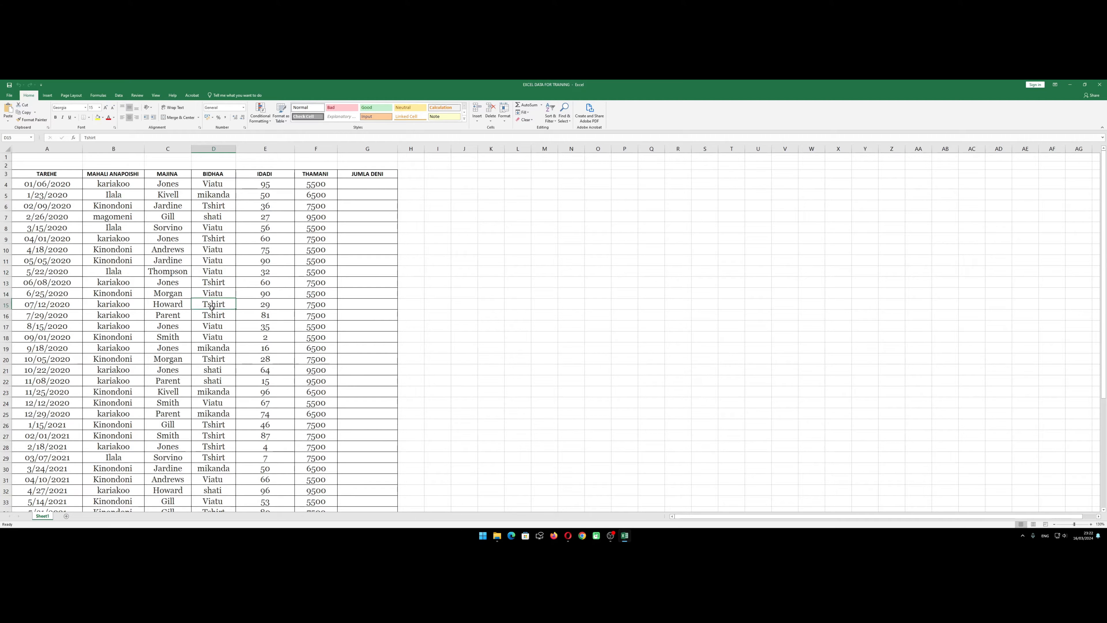
{"action": "key", "text": "Left"}
{"action": "key", "text": "Up"}
{"action": "key", "text": "Left"}
{"action": "key", "text": "Up"}
{"action": "key", "text": "Up"}
{"action": "key", "text": "Up"}
{"action": "key", "text": "Up"}
{"action": "key", "text": "Up"}
{"action": "key", "text": "Up"}
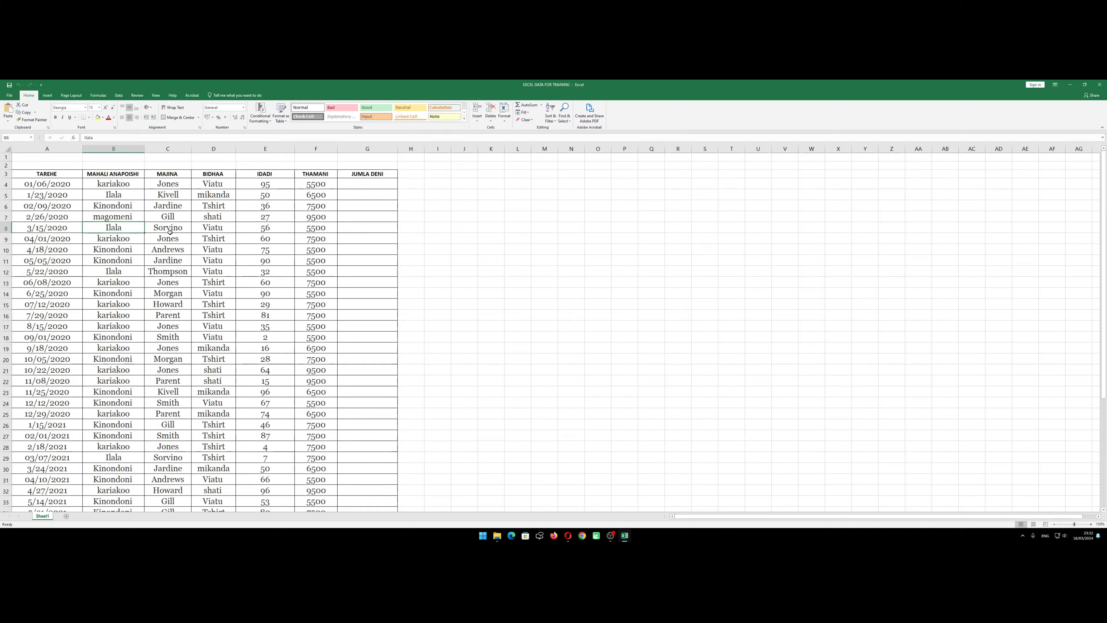
{"action": "key", "text": "Right"}
{"action": "key", "text": "Right"}
{"action": "key", "text": "Down"}
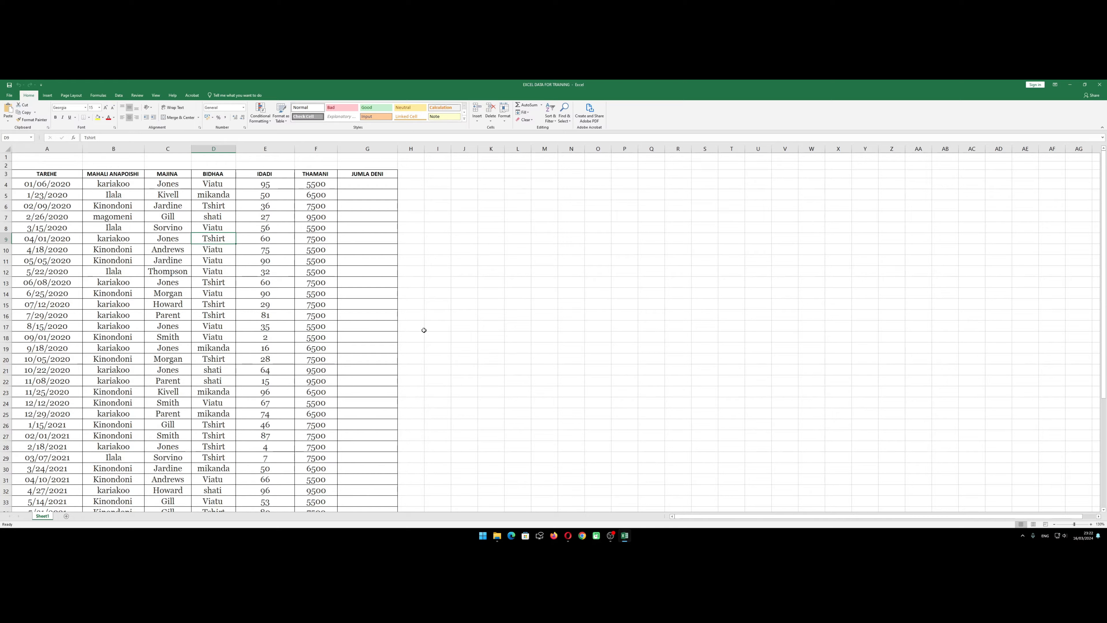
{"action": "left_click", "coordinate": [463, 304]}
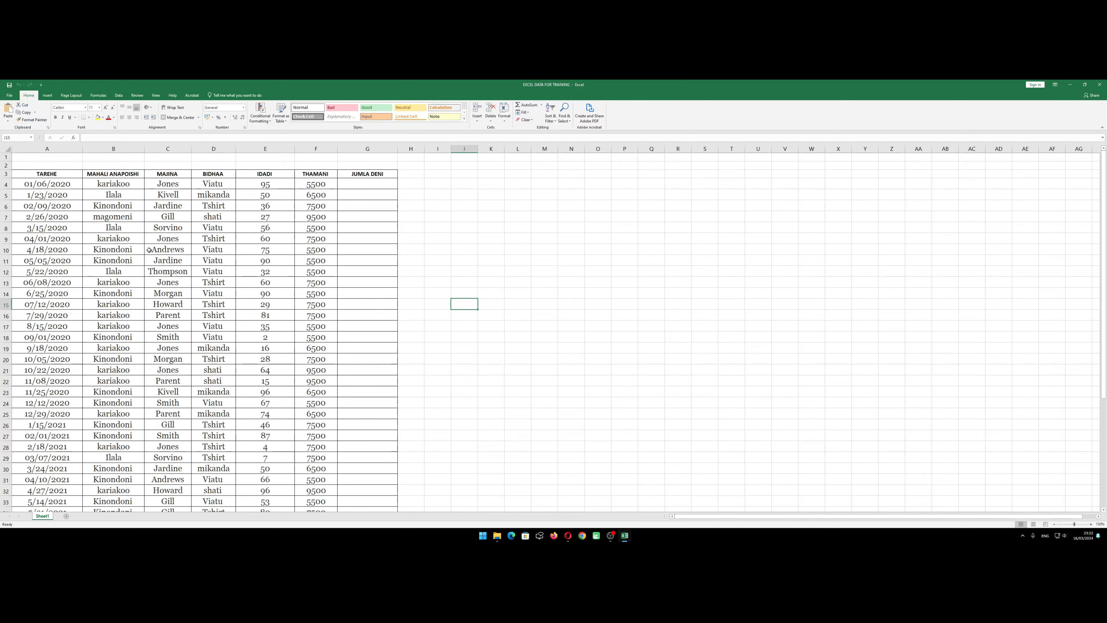
Review each column heading in row 3 from TAREHE to JUMLA DENI, along with the records beneath
{"action": "left_click", "coordinate": [62, 184]}
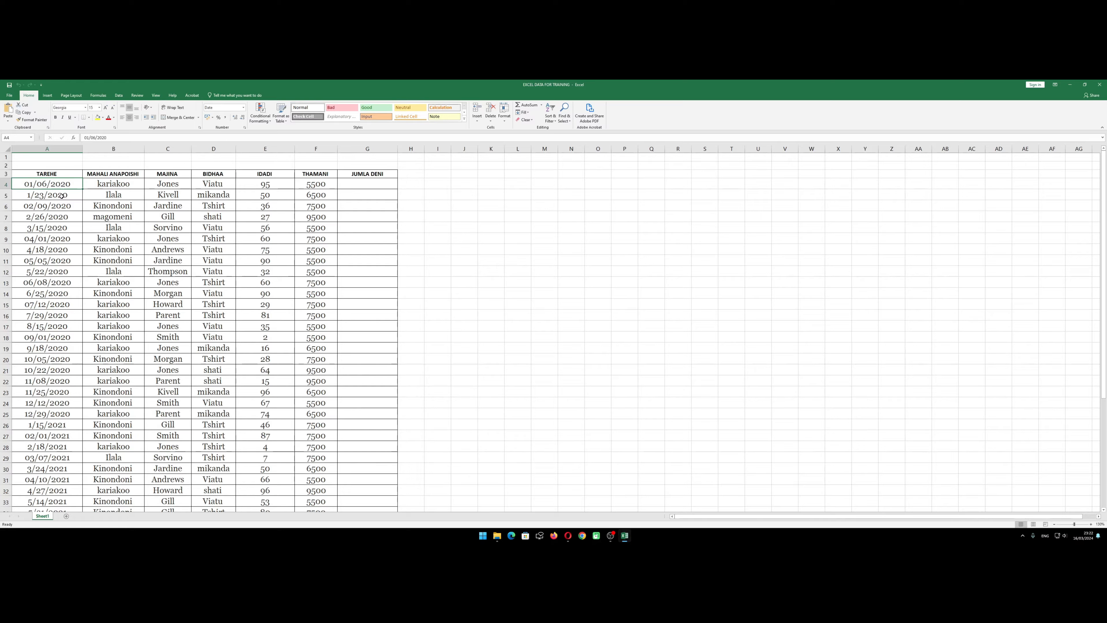
{"action": "left_click", "coordinate": [55, 174]}
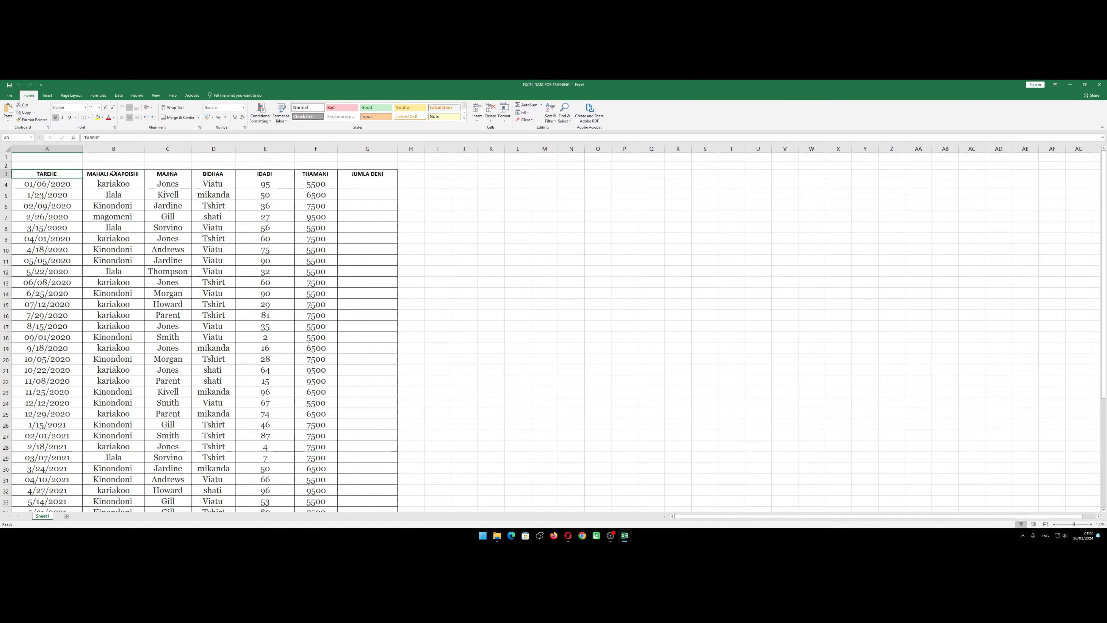
{"action": "left_click", "coordinate": [114, 174]}
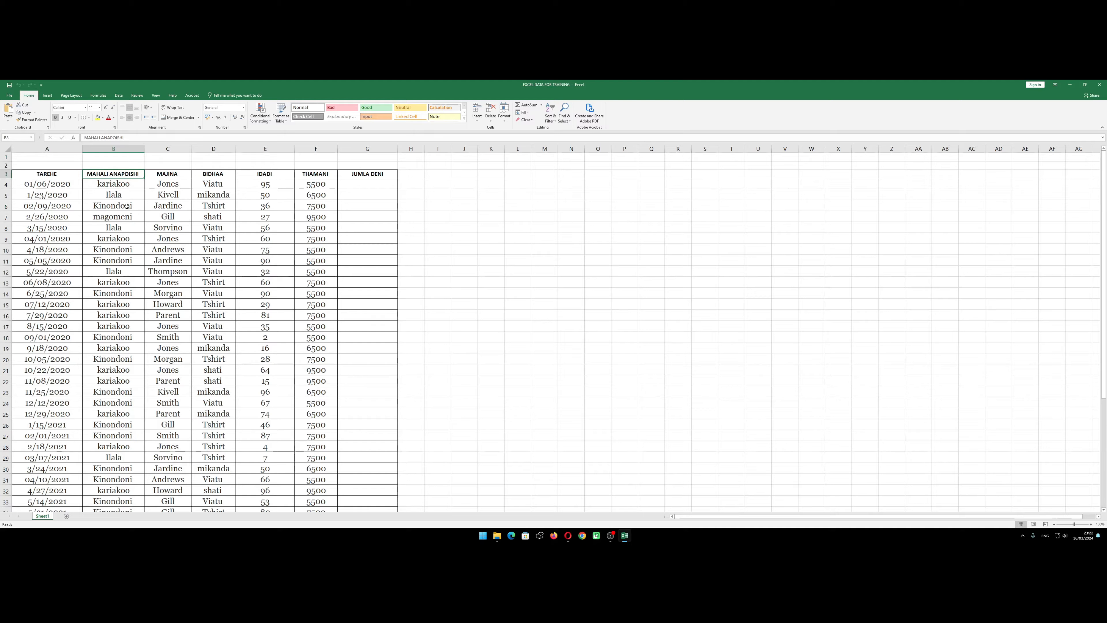
{"action": "left_click", "coordinate": [126, 206]}
{"action": "key", "text": "Down"}
{"action": "key", "text": "Down"}
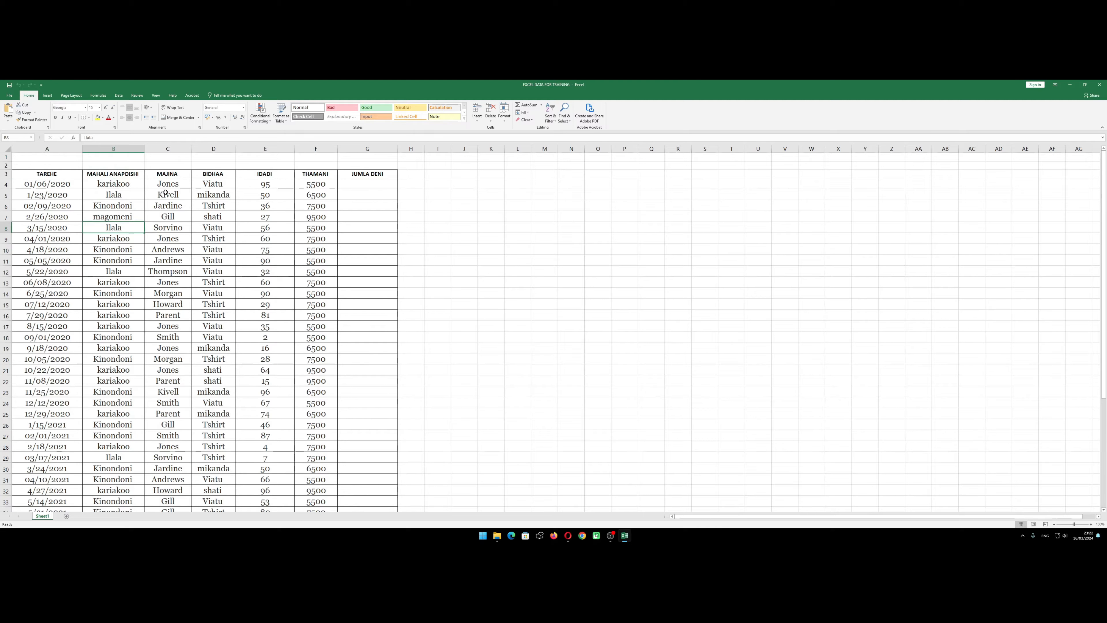
{"action": "left_click", "coordinate": [174, 174]}
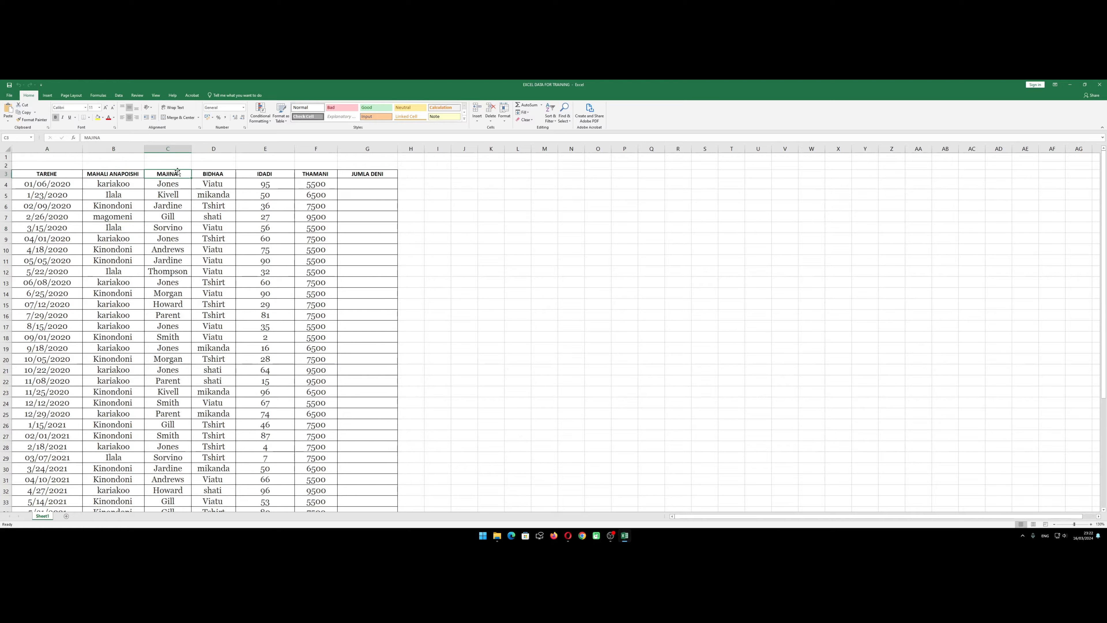
{"action": "left_click", "coordinate": [211, 176]}
{"action": "left_click", "coordinate": [267, 175]}
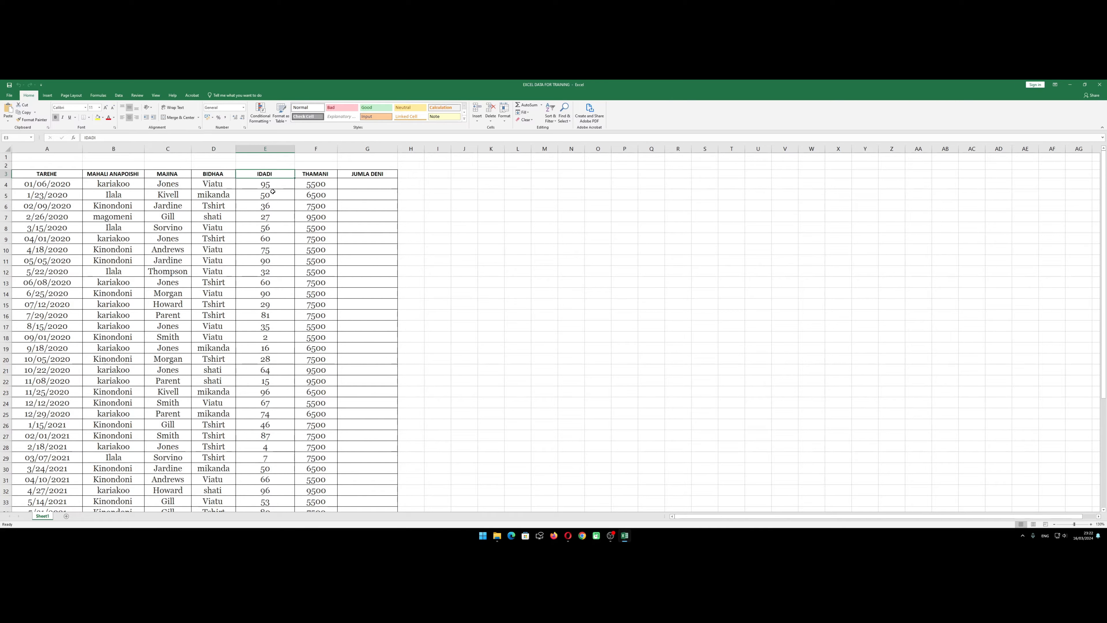
{"action": "left_click", "coordinate": [329, 177]}
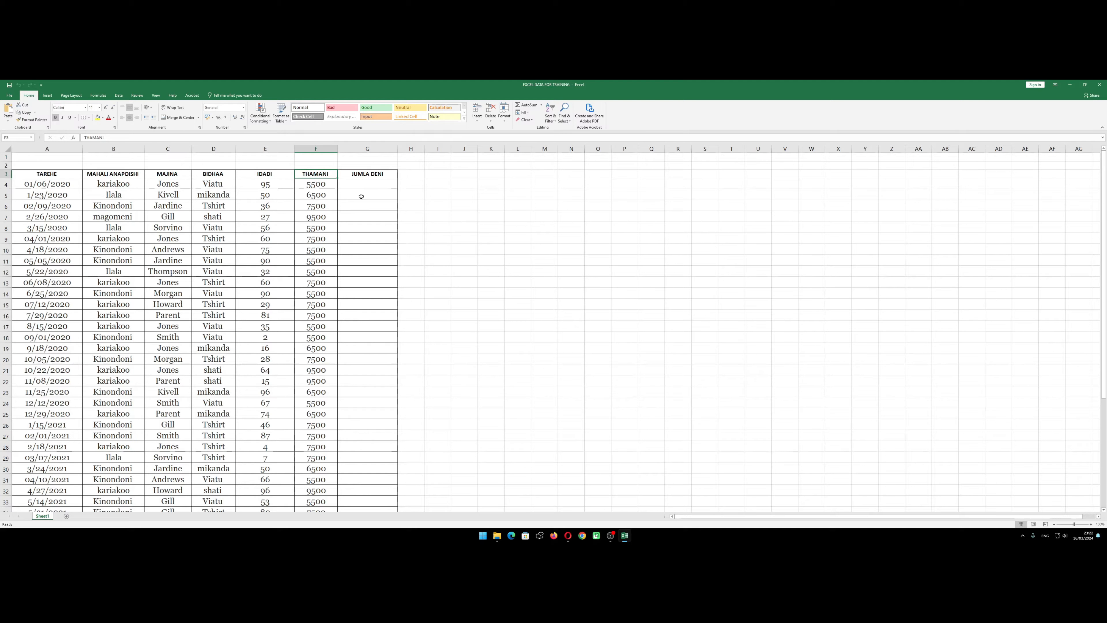
{"action": "left_click", "coordinate": [367, 174]}
{"action": "left_click", "coordinate": [376, 226]}
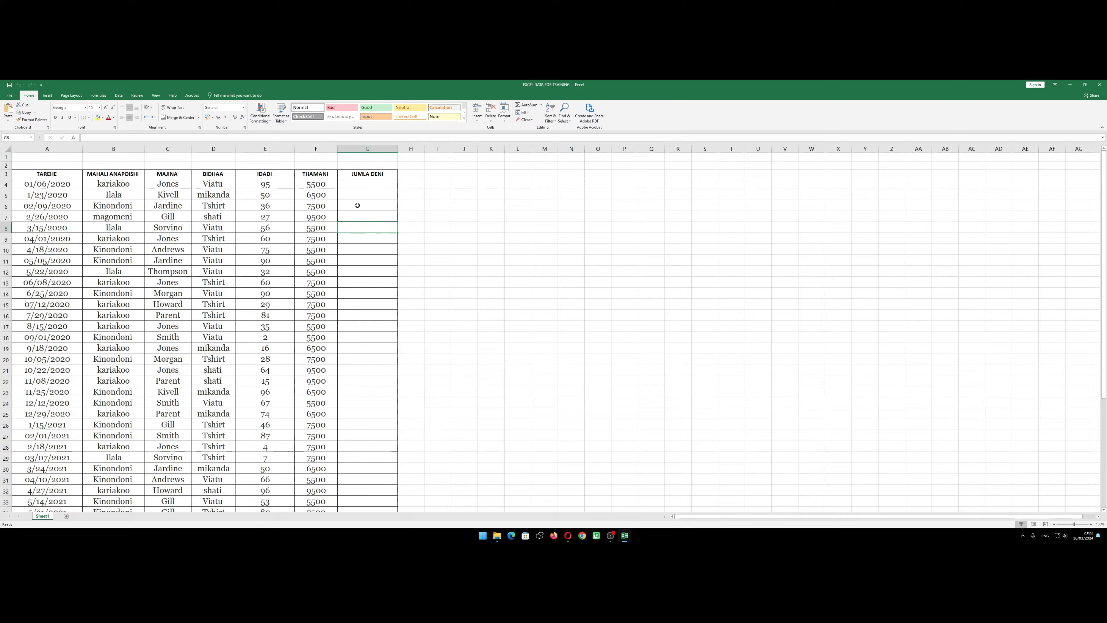
{"action": "left_click", "coordinate": [316, 213]}
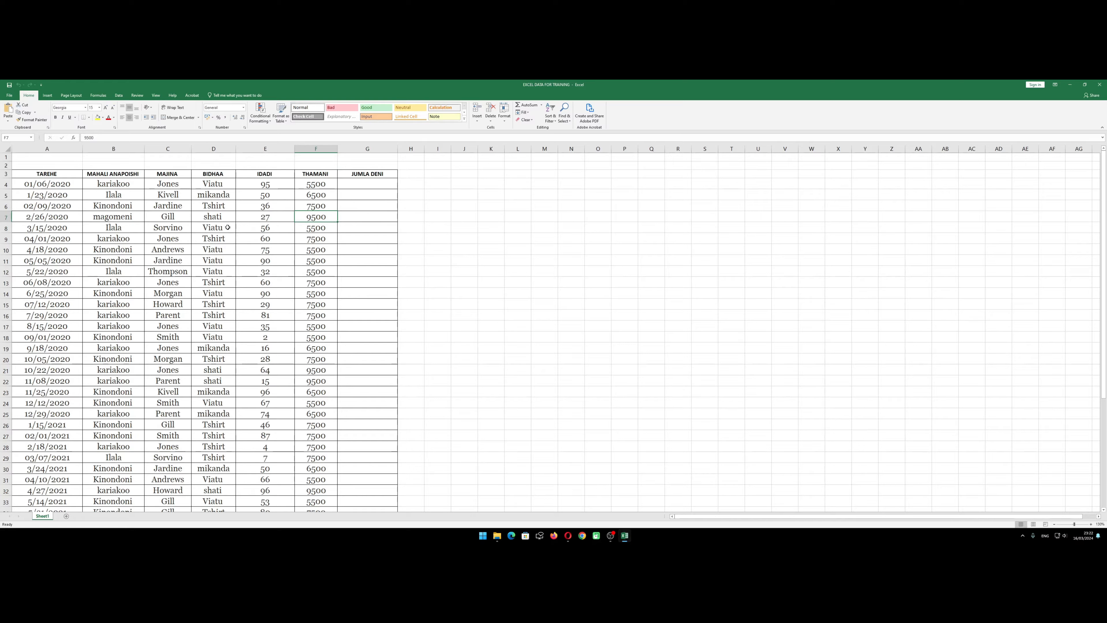
{"action": "scroll", "coordinate": [173, 245], "scroll_direction": "down", "scroll_amount": 9}
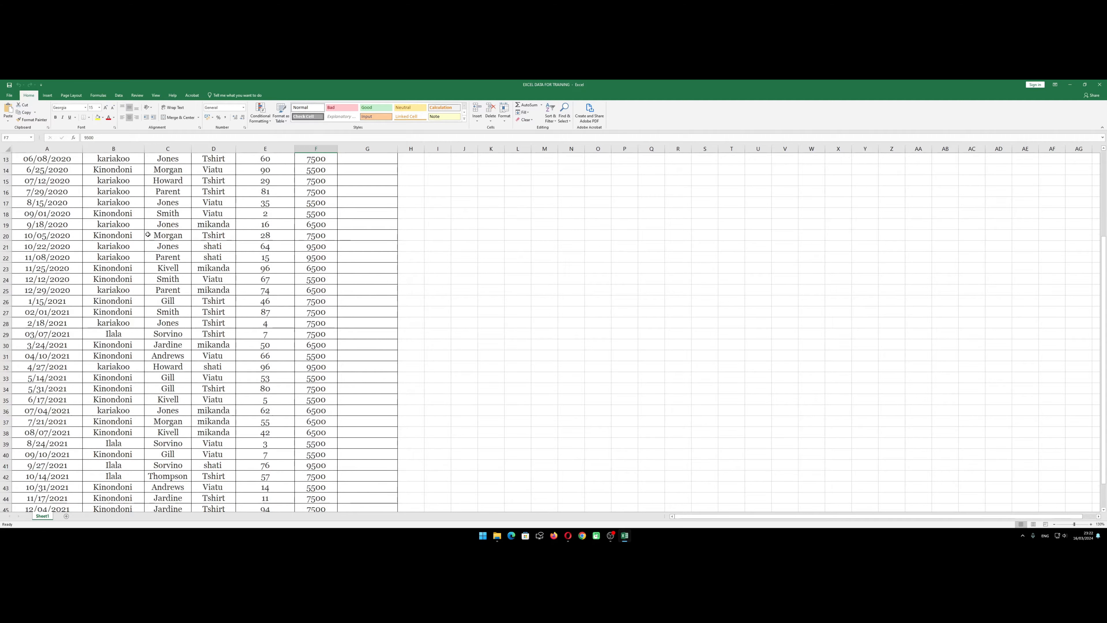
{"action": "scroll", "coordinate": [177, 246], "scroll_direction": "up", "scroll_amount": 9}
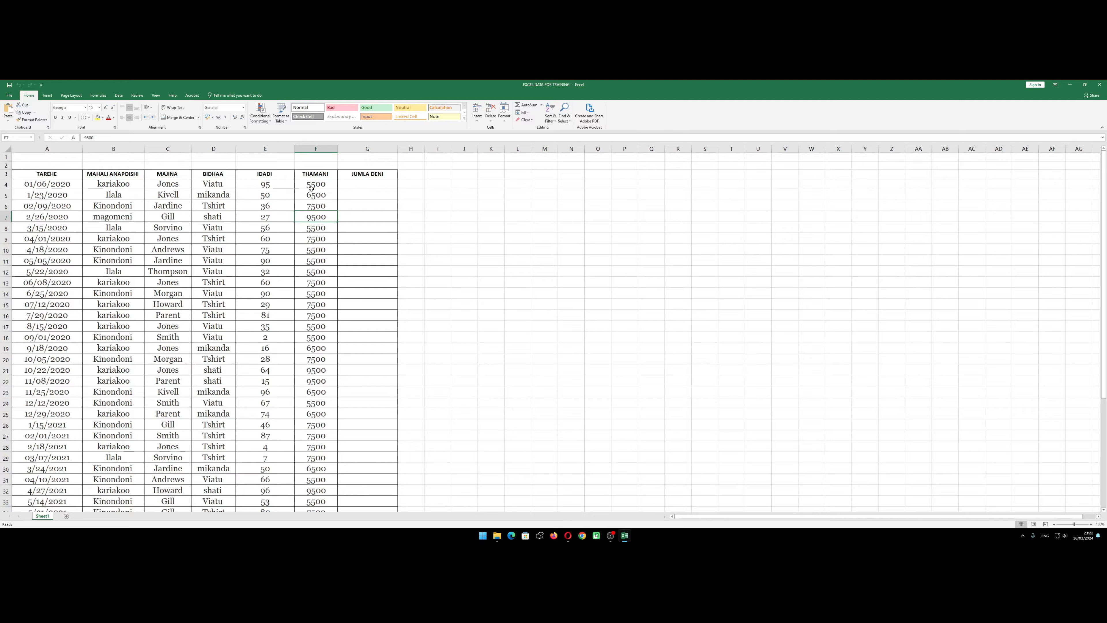
Apply the Comma number style to the THAMANI values in F4:F46 and widen column F to fit them
{"action": "left_click_drag", "start_coordinate": [311, 188], "coordinate": [318, 513]}
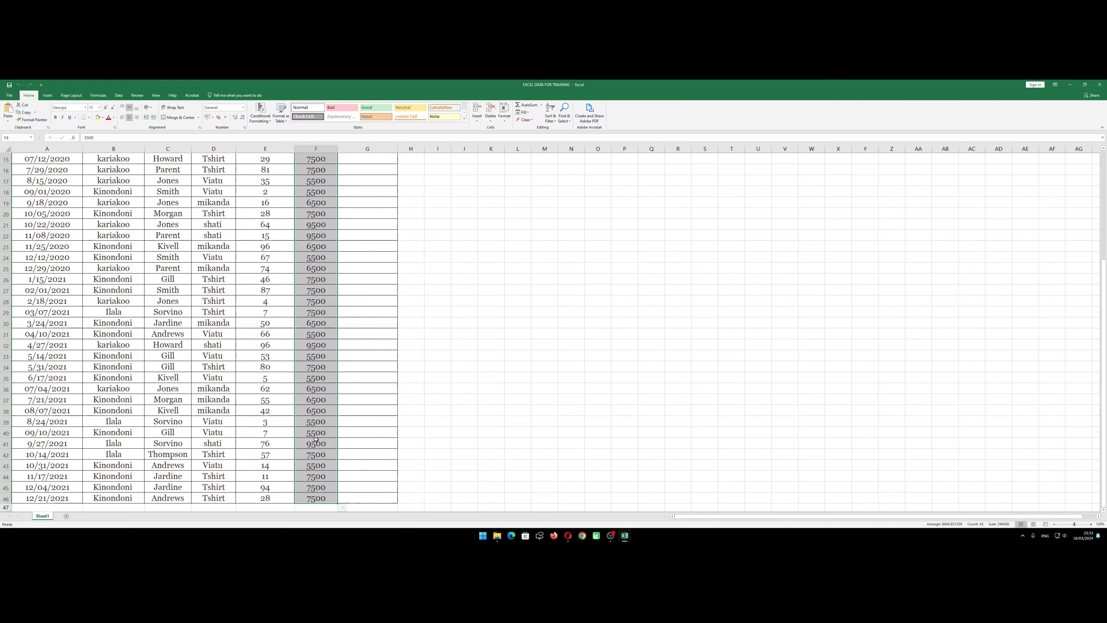
{"action": "scroll", "coordinate": [309, 348], "scroll_direction": "up", "scroll_amount": 5}
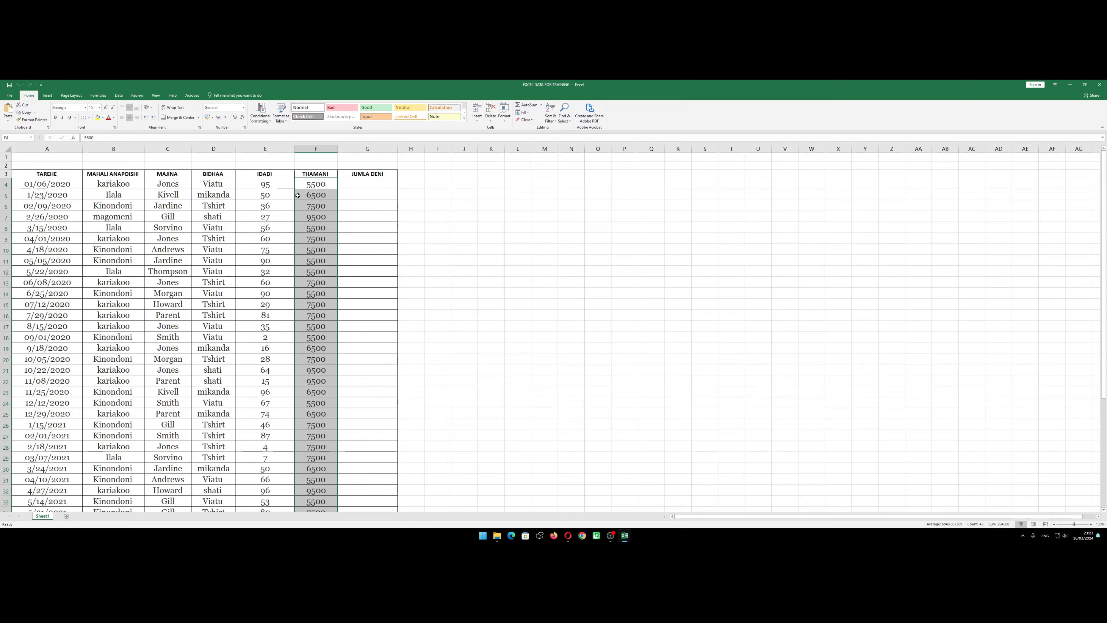
{"action": "left_click", "coordinate": [224, 118]}
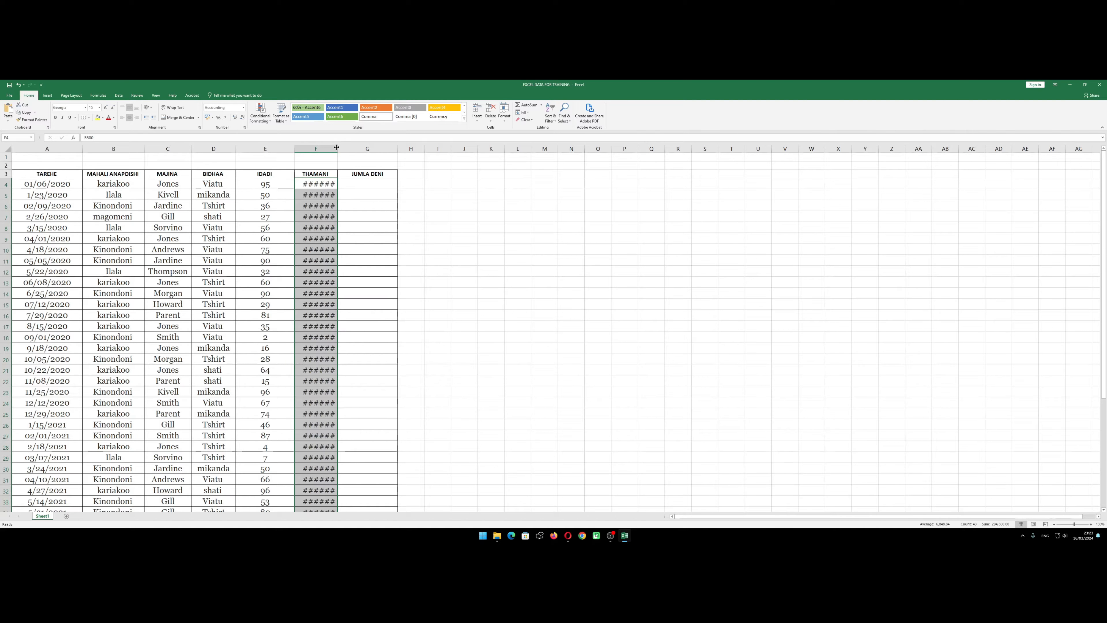
{"action": "left_click_drag", "start_coordinate": [336, 147], "coordinate": [352, 147]}
{"action": "left_click", "coordinate": [331, 227]}
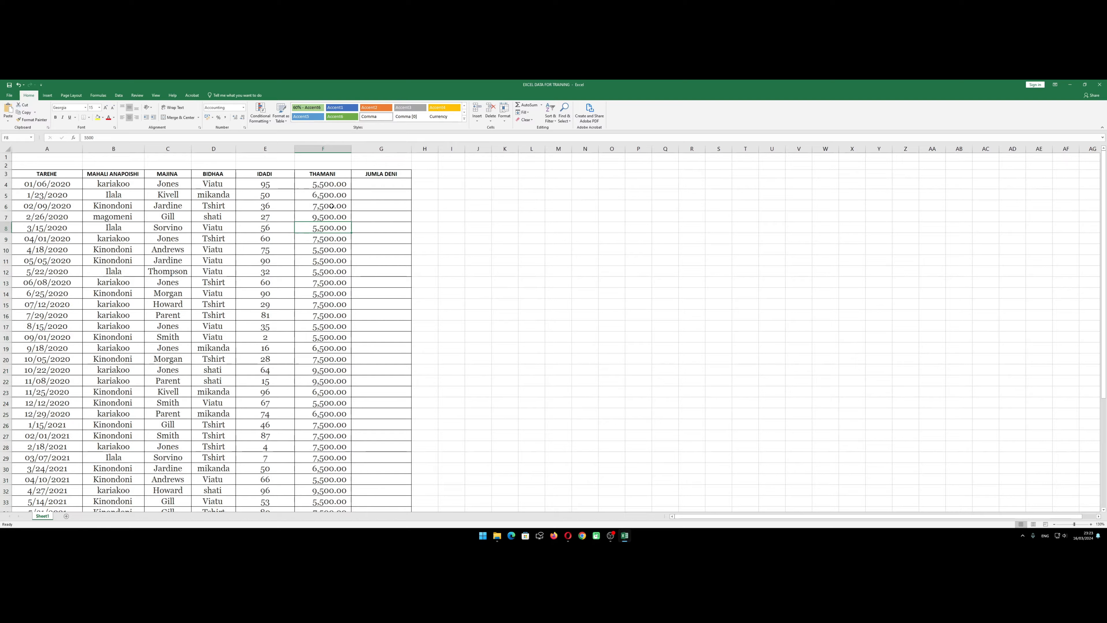
Format the first THAMANI value in cell F4 to show no decimal places
{"action": "left_click", "coordinate": [335, 186]}
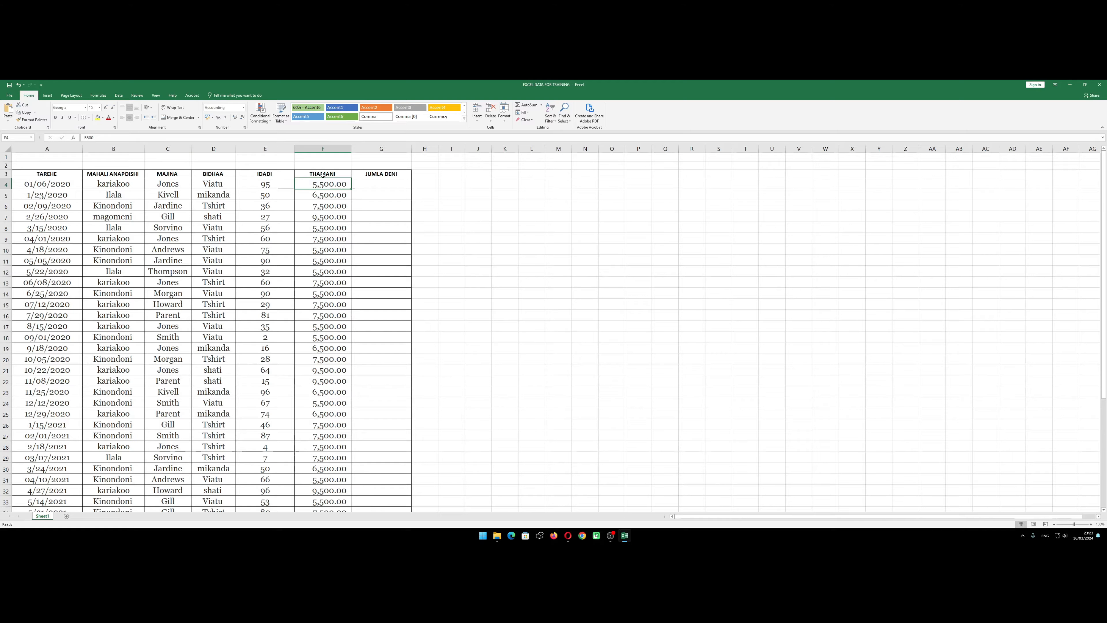
{"action": "left_click", "coordinate": [234, 118]}
{"action": "left_click", "coordinate": [242, 118]}
{"action": "left_click", "coordinate": [243, 118]}
{"action": "left_click", "coordinate": [242, 117]}
{"action": "left_click", "coordinate": [379, 250]}
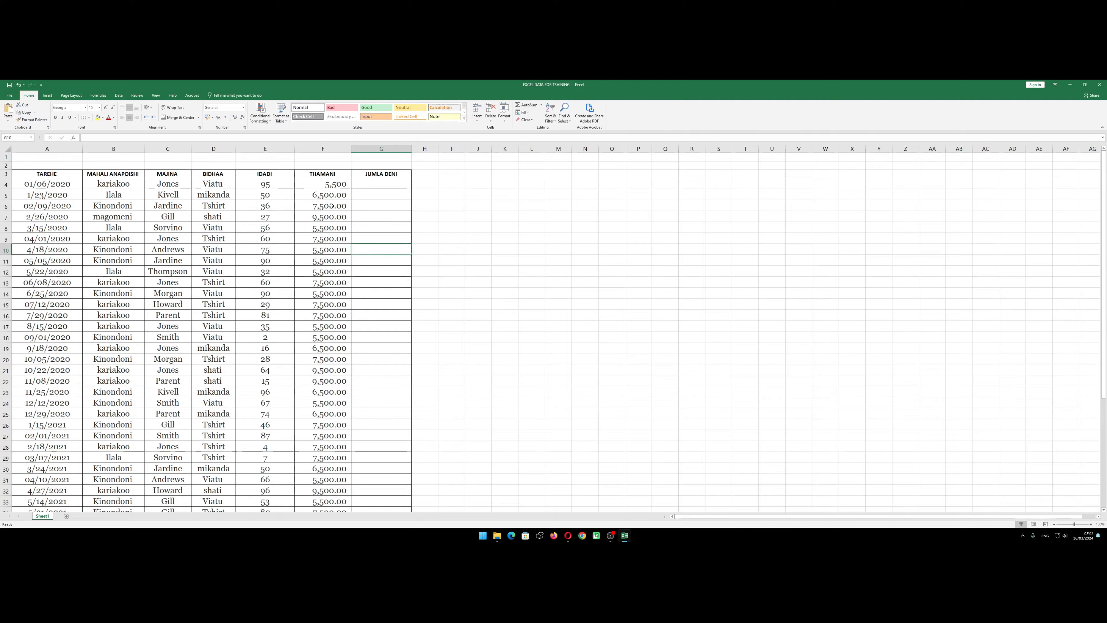
Undo the last decimal reduction made to the THAMANI value in cell F4
{"action": "left_click", "coordinate": [328, 185]}
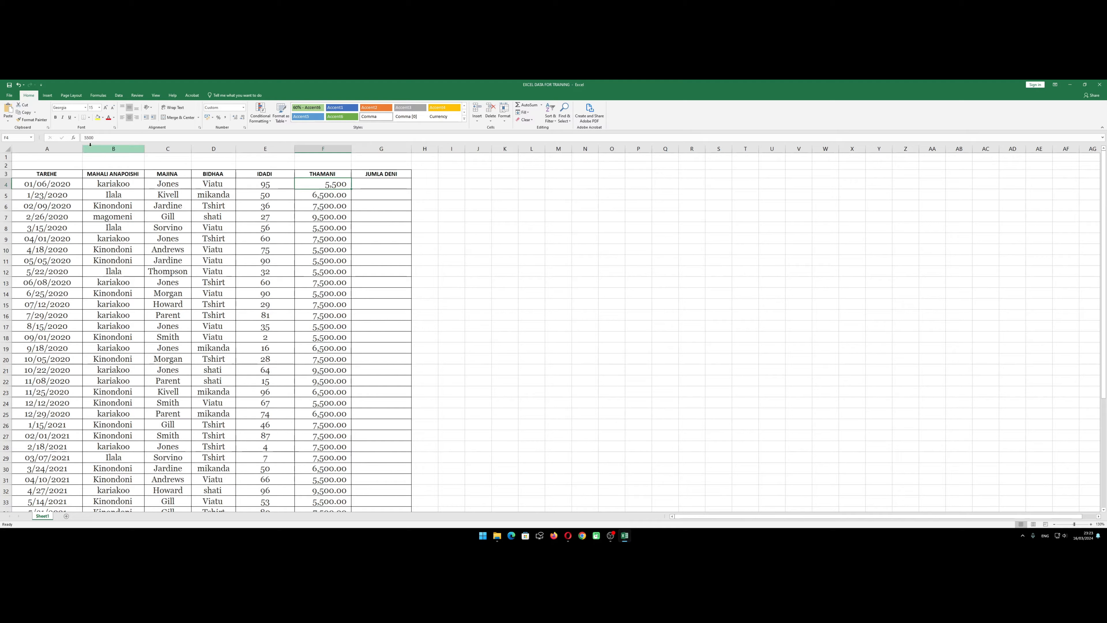
{"action": "key", "text": "ctrl+z"}
{"action": "left_click", "coordinate": [337, 246]}
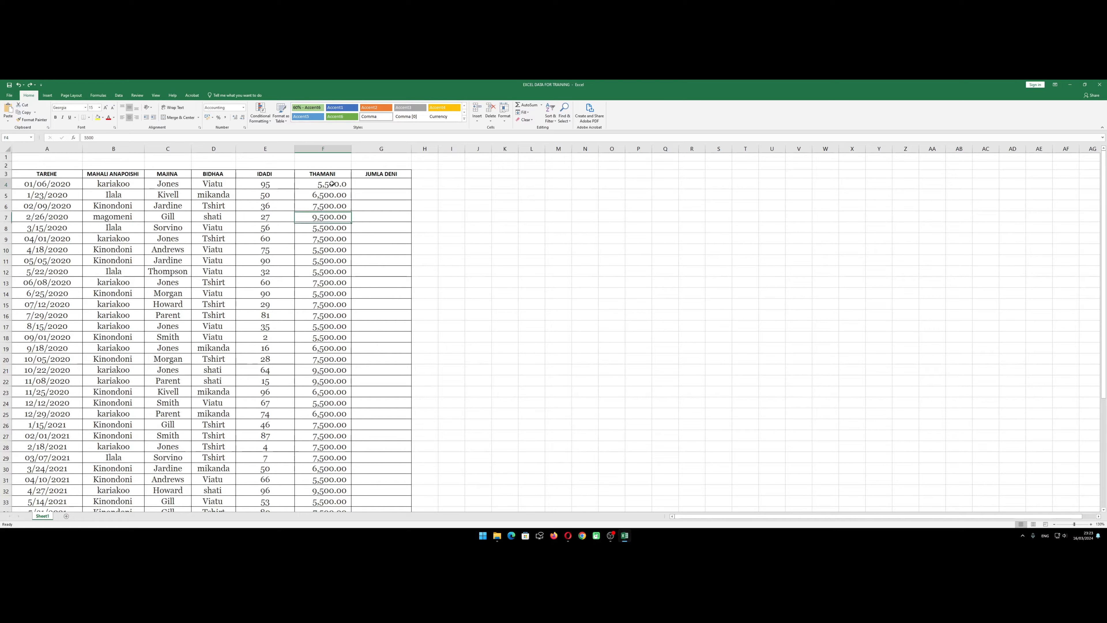
Remove the decimal places from all THAMANI values in F4:F46
{"action": "left_click_drag", "start_coordinate": [328, 184], "coordinate": [331, 499]}
{"action": "scroll", "coordinate": [227, 232], "scroll_direction": "up", "scroll_amount": 5}
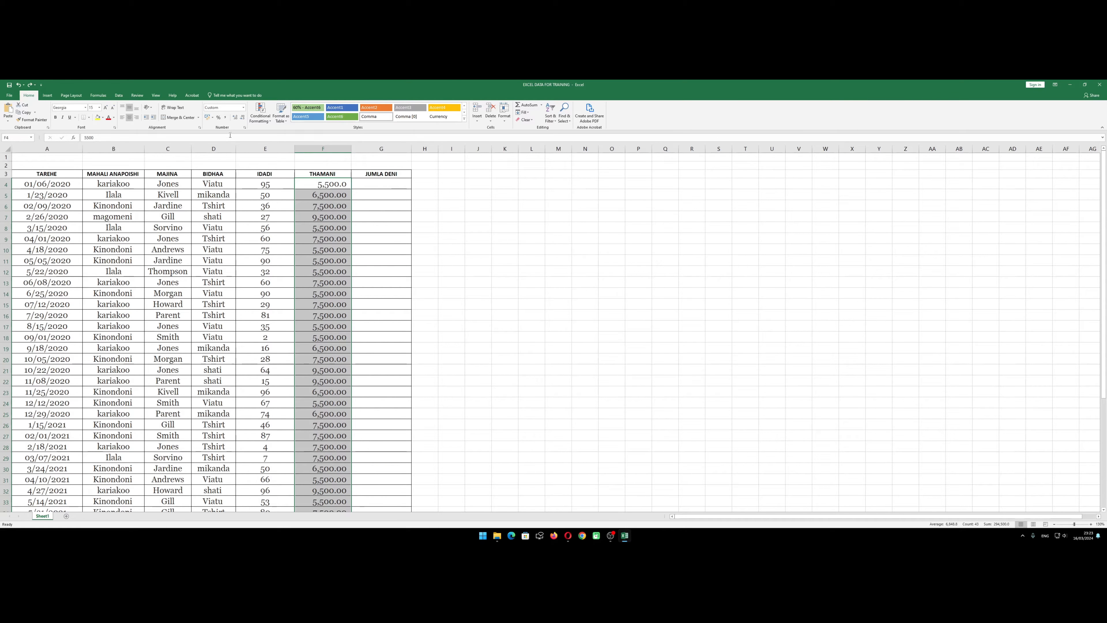
{"action": "left_click", "coordinate": [243, 119]}
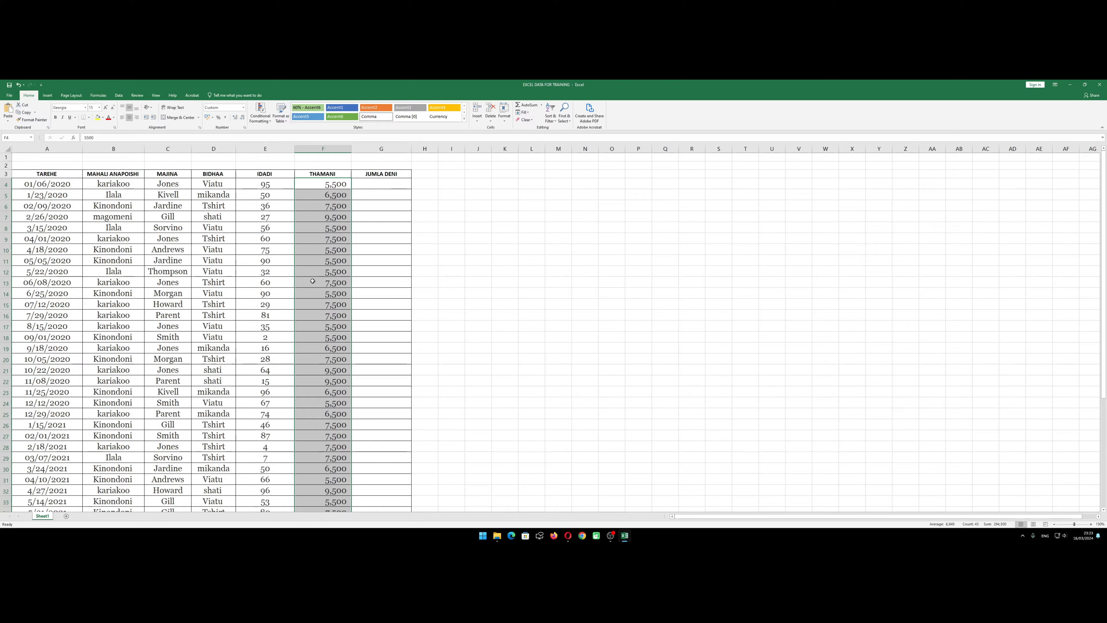
{"action": "left_click", "coordinate": [356, 275]}
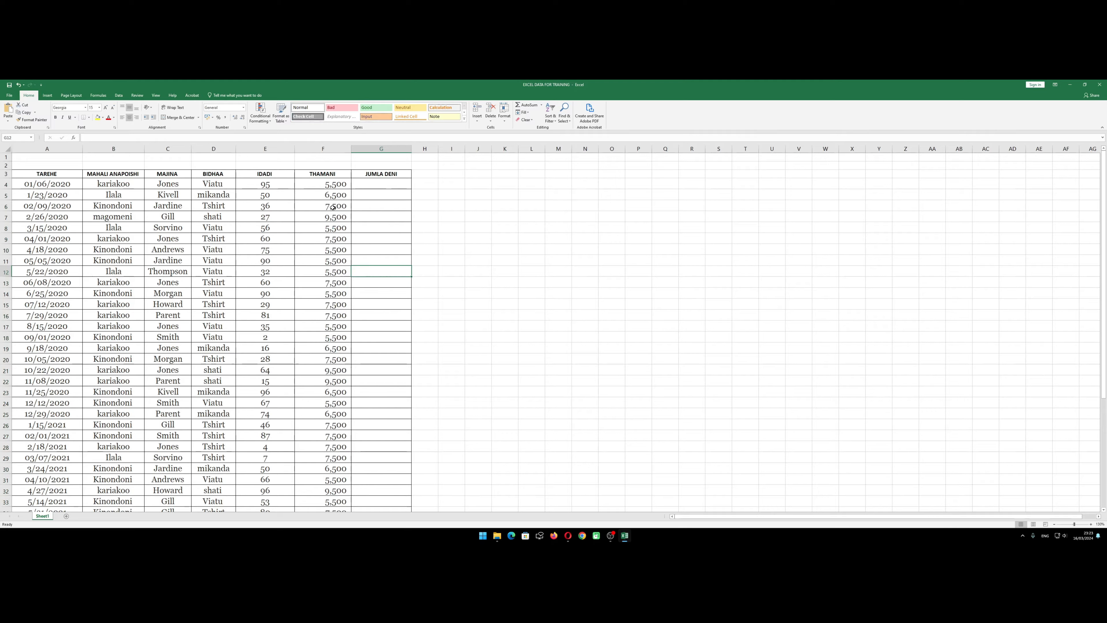
Format the THAMANI values in F4:F46 as Currency with the TSh symbol and 0 decimal places
{"action": "left_click", "coordinate": [335, 186]}
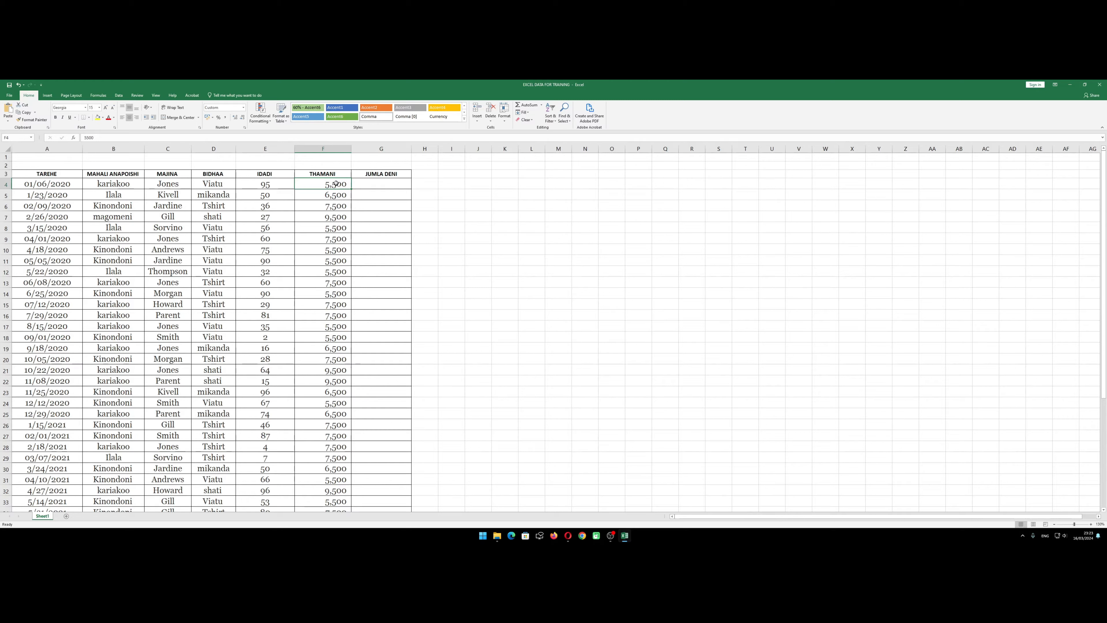
{"action": "left_click_drag", "start_coordinate": [336, 184], "coordinate": [323, 507]}
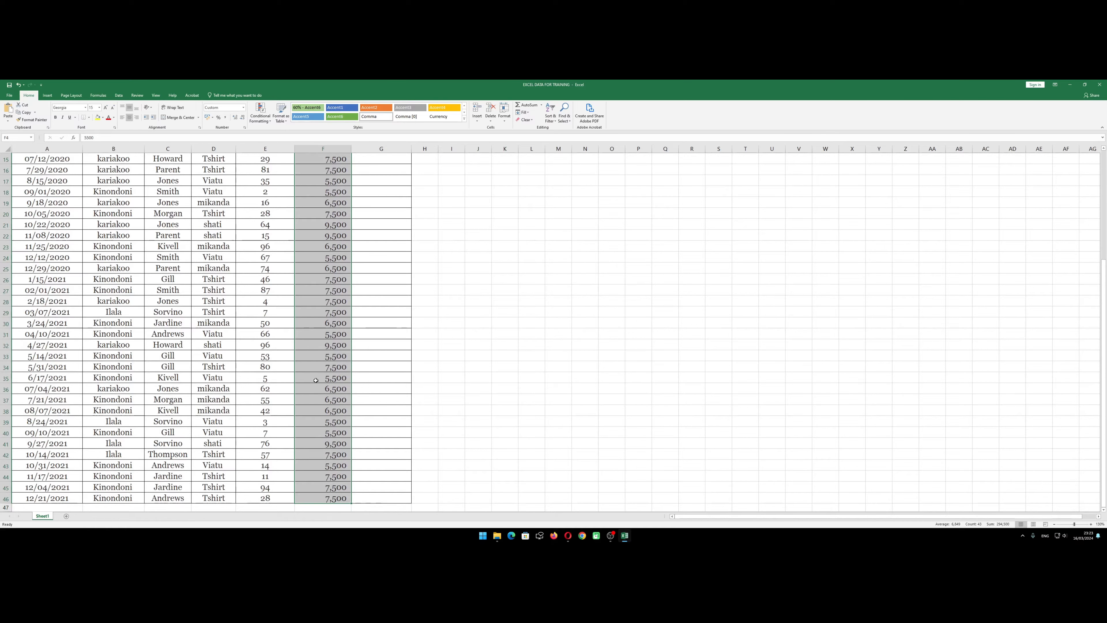
{"action": "scroll", "coordinate": [323, 316], "scroll_direction": "up", "scroll_amount": 5}
{"action": "right_click", "coordinate": [329, 210]}
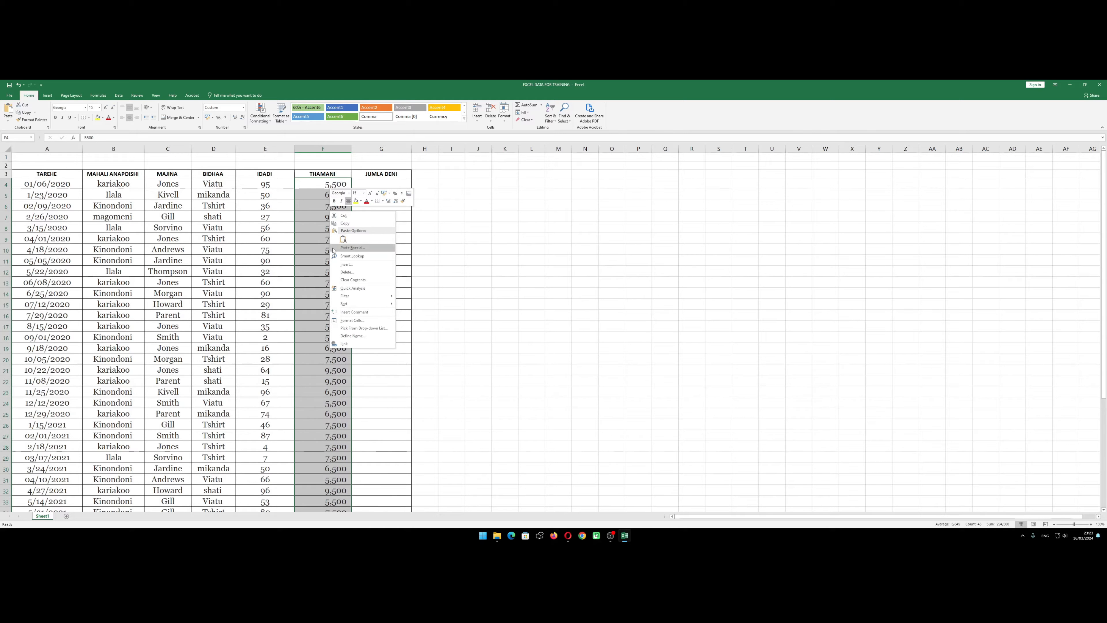
{"action": "left_click", "coordinate": [352, 320]}
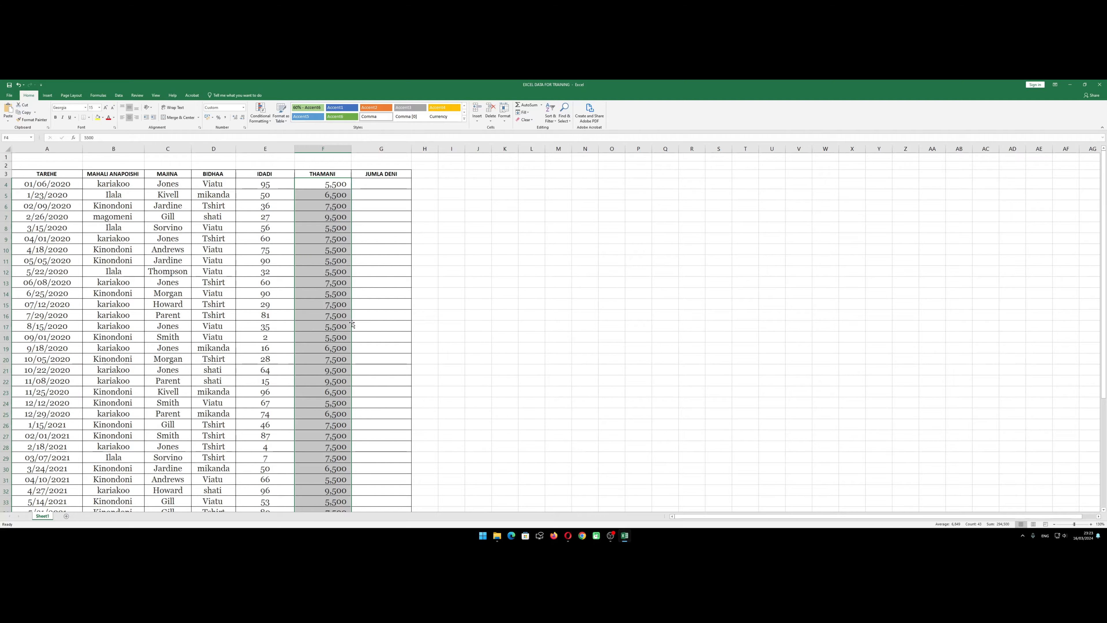
{"action": "left_click", "coordinate": [283, 282]}
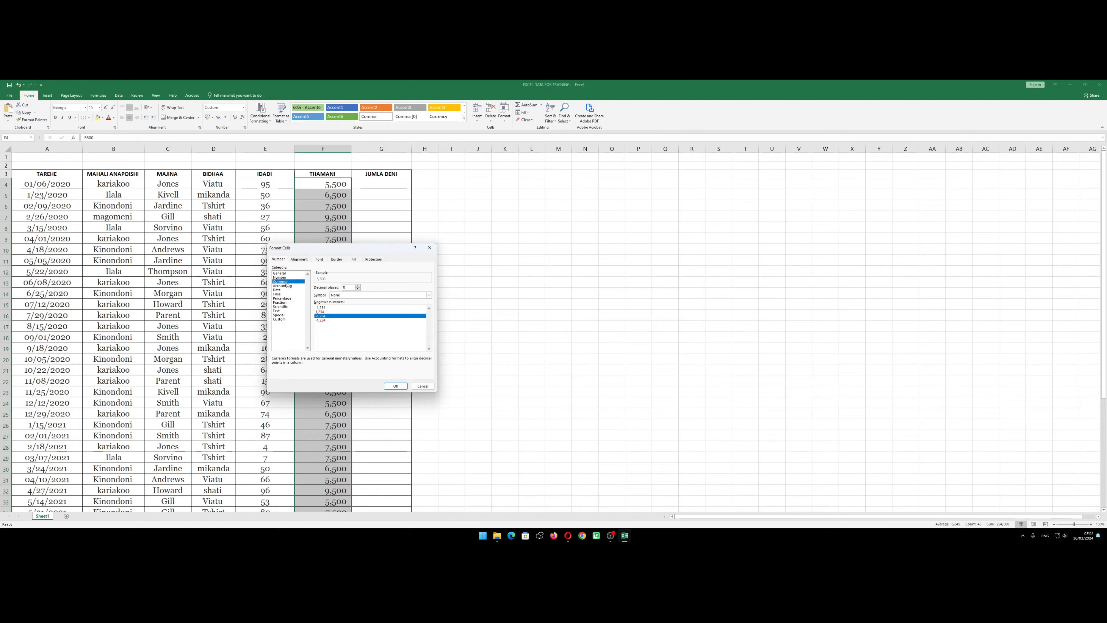
{"action": "left_click", "coordinate": [364, 295]}
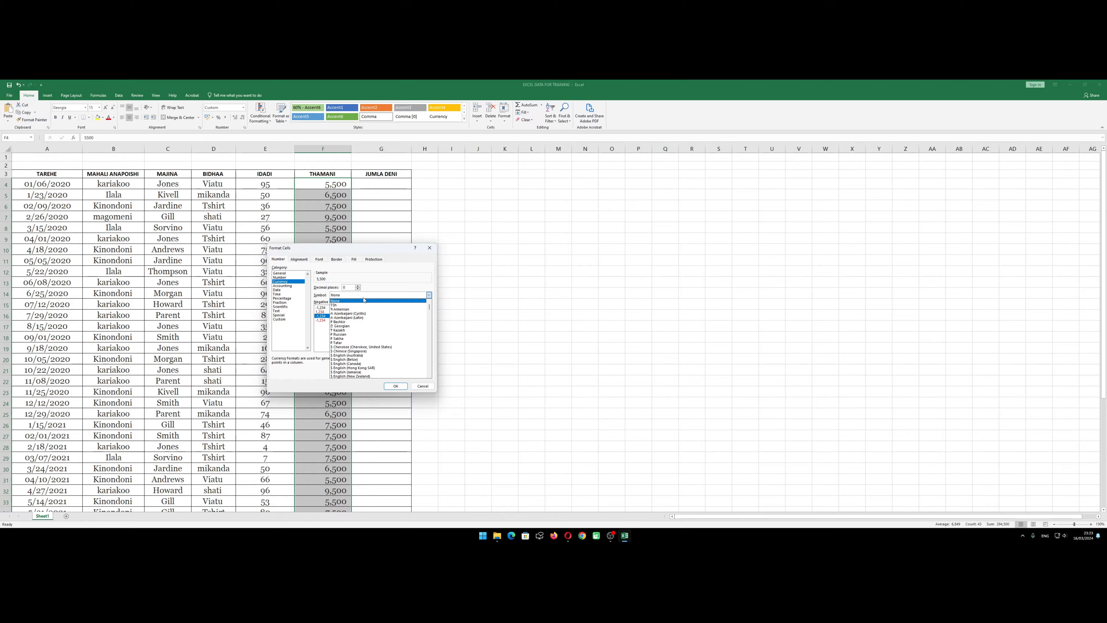
{"action": "left_click", "coordinate": [363, 297]}
{"action": "left_click", "coordinate": [362, 295]}
{"action": "key", "text": "Down"}
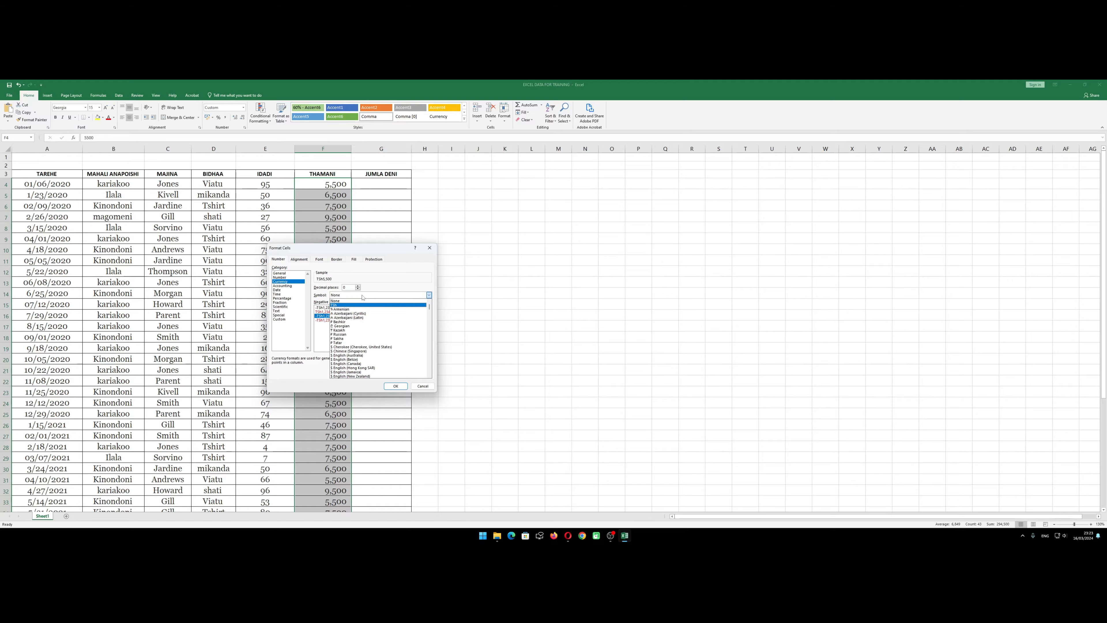
{"action": "left_click", "coordinate": [342, 305]}
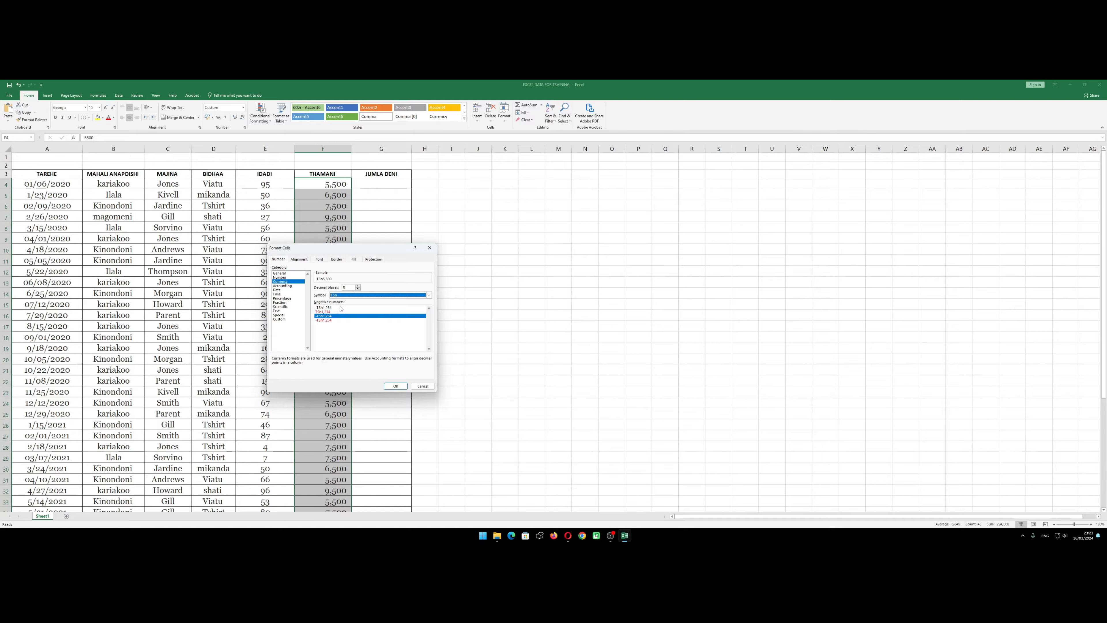
{"action": "left_click", "coordinate": [394, 385]}
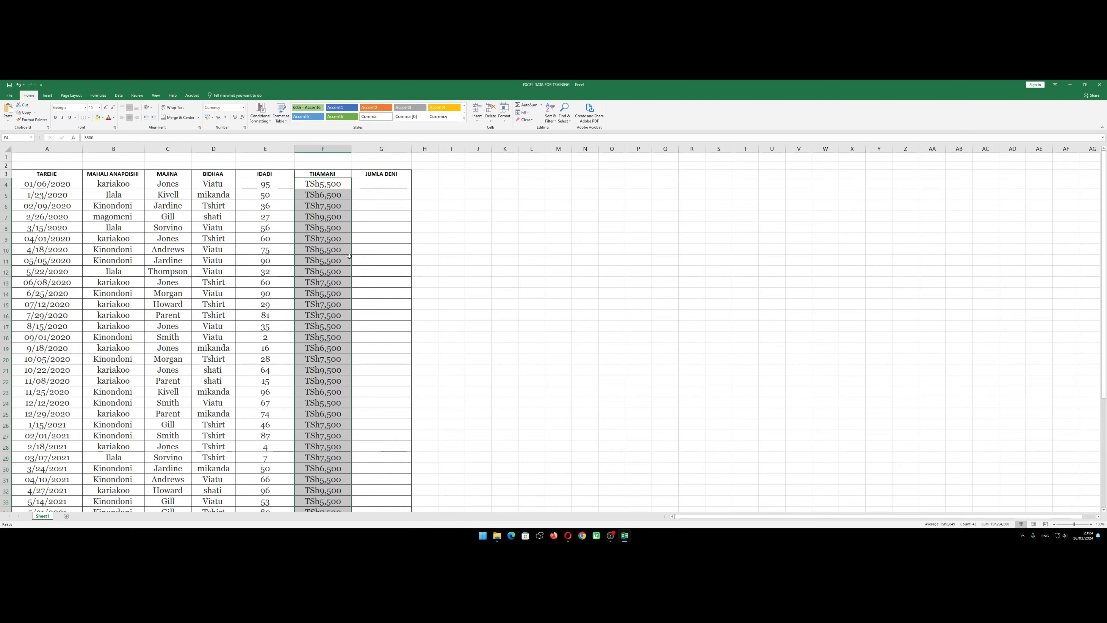
Review the currency-formatted prices in the THAMANI column from the first record down through the table
{"action": "left_click", "coordinate": [349, 256]}
{"action": "scroll", "coordinate": [333, 236], "scroll_direction": "down", "scroll_amount": 3}
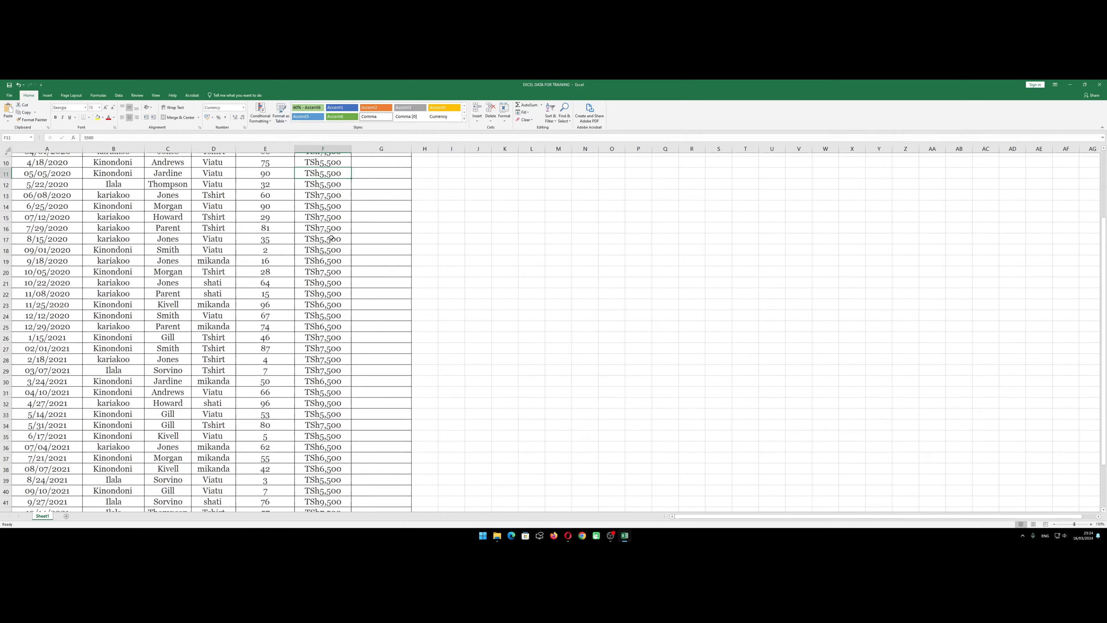
{"action": "scroll", "coordinate": [332, 238], "scroll_direction": "up", "scroll_amount": 3}
{"action": "left_click", "coordinate": [328, 183]}
{"action": "left_click", "coordinate": [327, 206]}
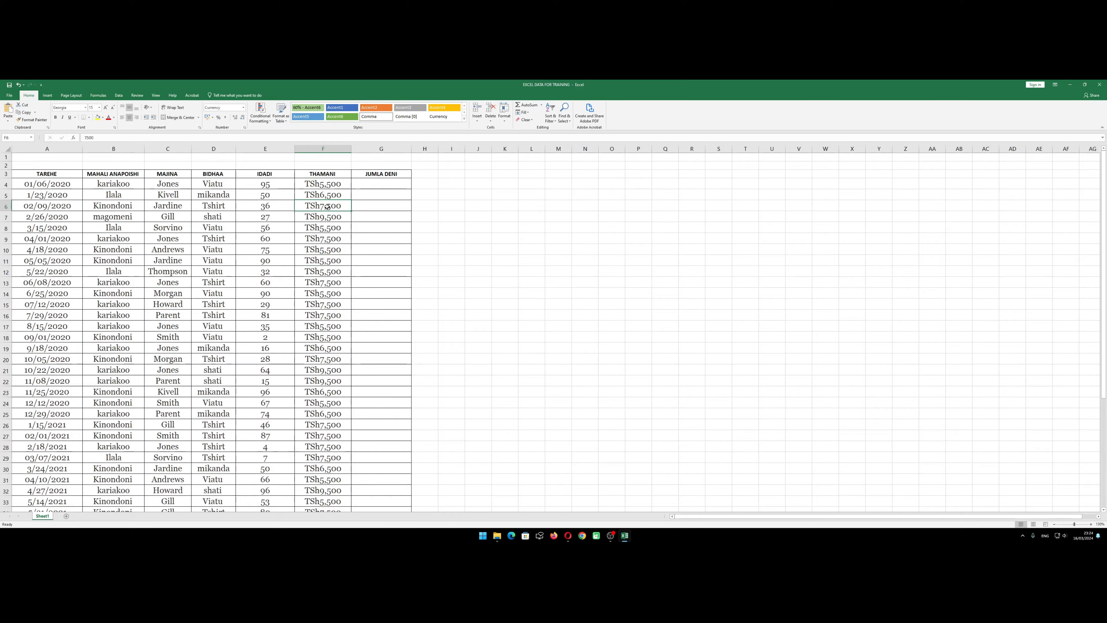
{"action": "left_click", "coordinate": [327, 184]}
{"action": "left_click", "coordinate": [328, 216]}
{"action": "left_click", "coordinate": [329, 239]}
{"action": "left_click", "coordinate": [332, 195]}
{"action": "scroll", "coordinate": [331, 240], "scroll_direction": "down", "scroll_amount": 3}
{"action": "scroll", "coordinate": [330, 240], "scroll_direction": "up", "scroll_amount": 3}
Undo the TSh currency formatting on the THAMANI values in F4:F46
{"action": "left_click_drag", "start_coordinate": [326, 183], "coordinate": [320, 456]}
{"action": "scroll", "coordinate": [319, 313], "scroll_direction": "up", "scroll_amount": 6}
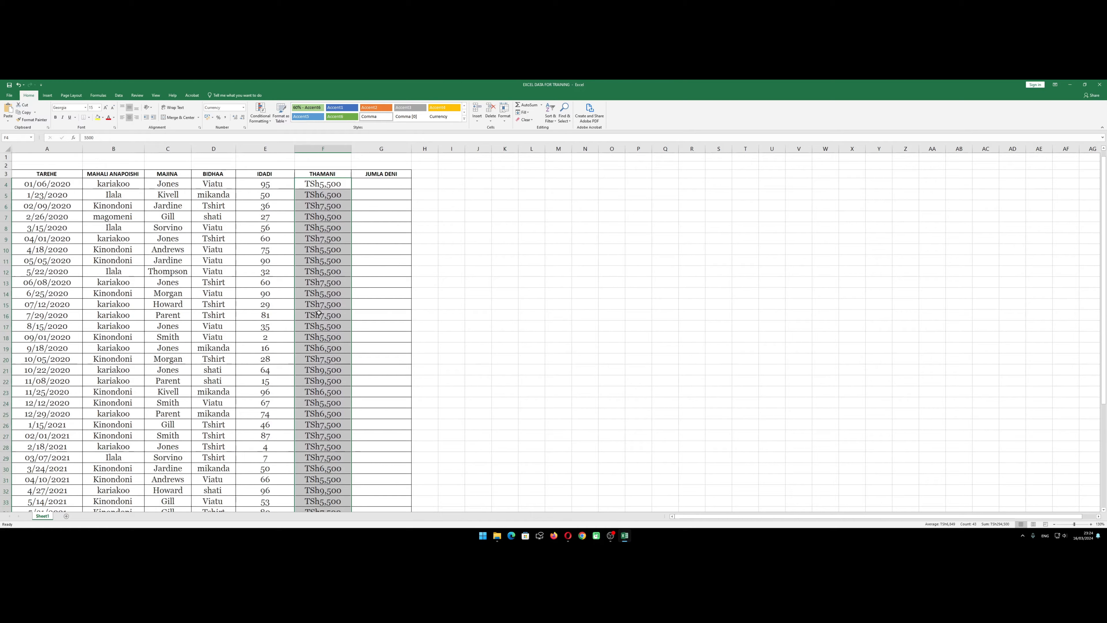
{"action": "left_click", "coordinate": [18, 85]}
{"action": "left_click", "coordinate": [310, 237]}
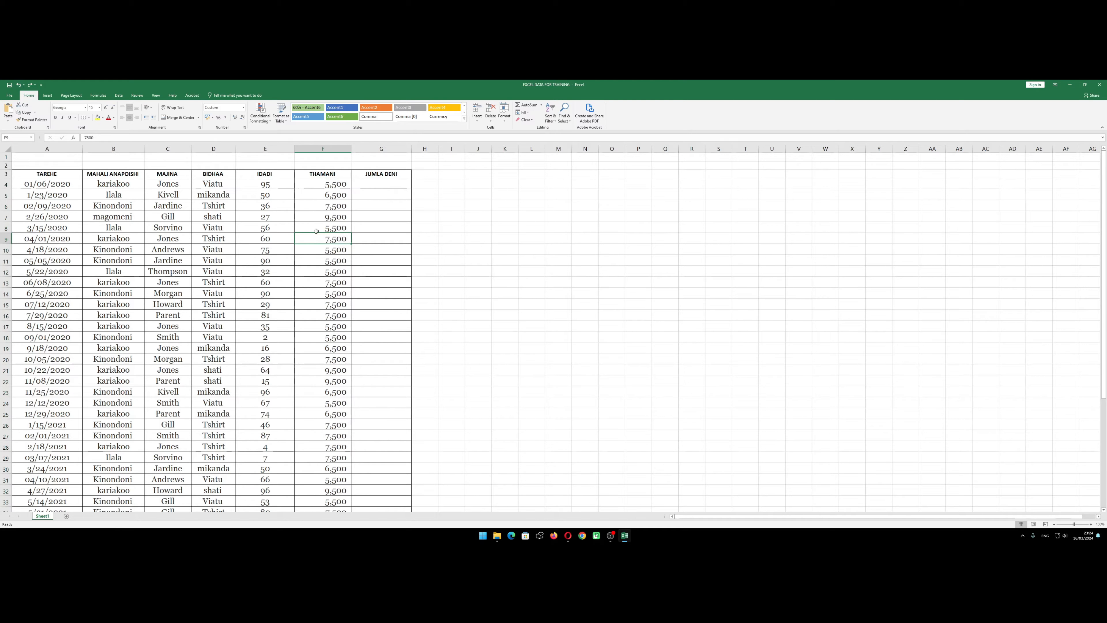
{"action": "left_click", "coordinate": [329, 193]}
{"action": "left_click", "coordinate": [329, 184]}
{"action": "left_click", "coordinate": [324, 248]}
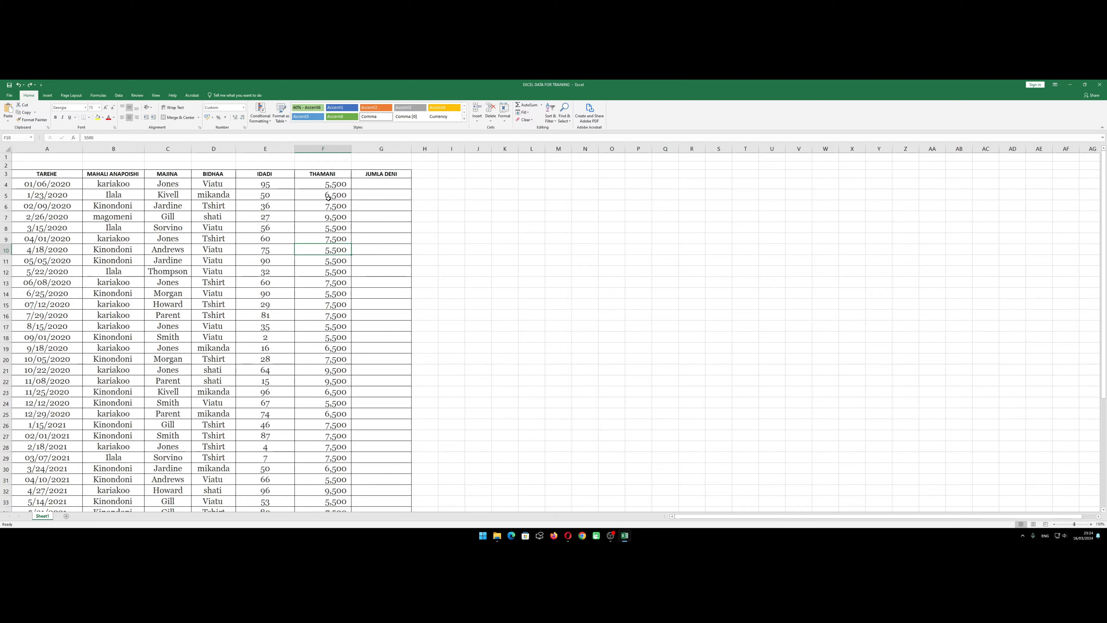
Format the IDADI values in E4:E46 as Number with 0 decimal places and the second negative-number style
{"action": "left_click_drag", "start_coordinate": [263, 184], "coordinate": [262, 513]}
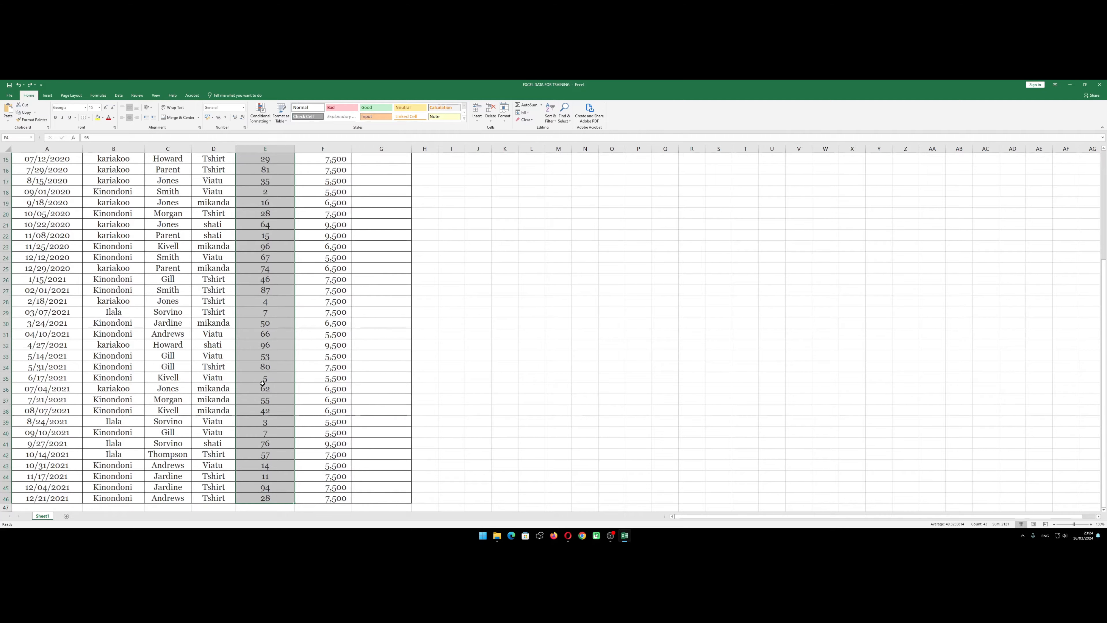
{"action": "scroll", "coordinate": [272, 340], "scroll_direction": "up", "scroll_amount": 5}
{"action": "right_click", "coordinate": [256, 214]}
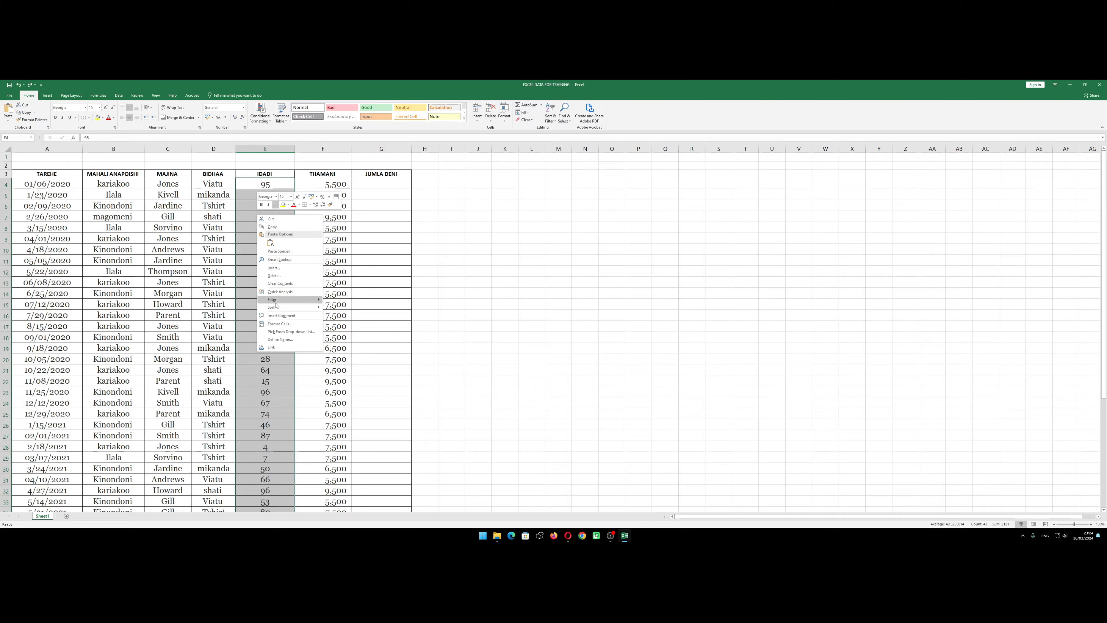
{"action": "left_click", "coordinate": [300, 325]}
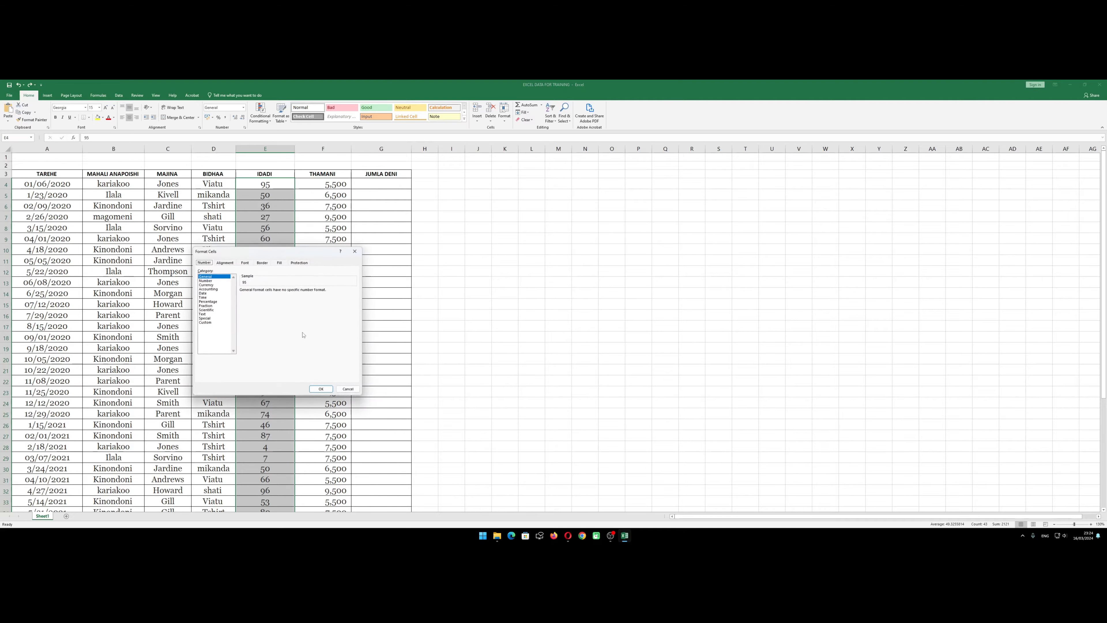
{"action": "left_click", "coordinate": [206, 281]}
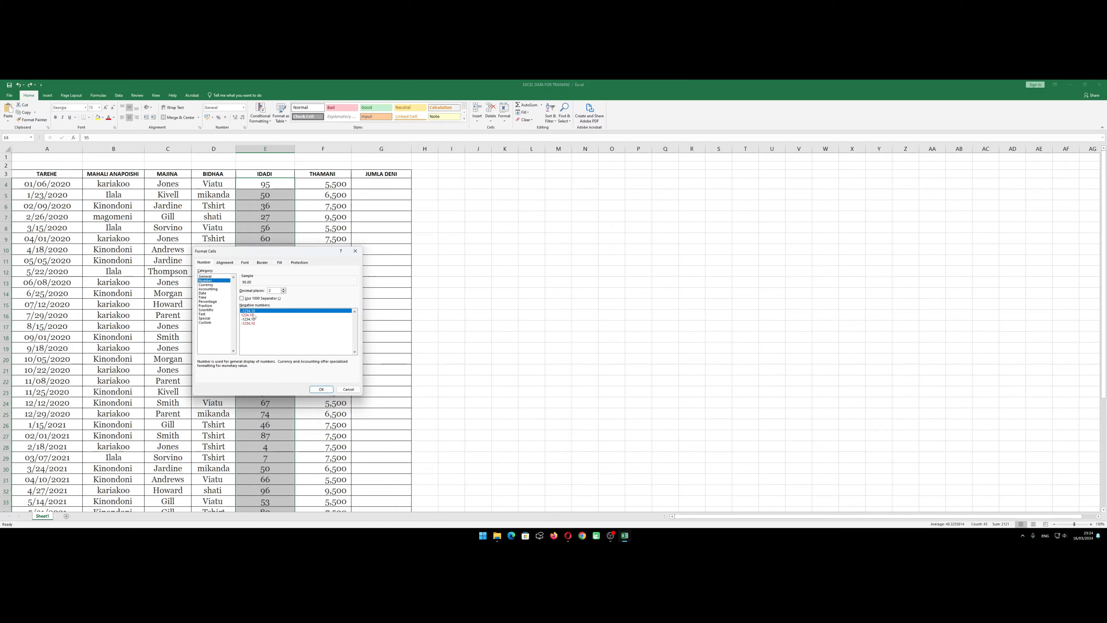
{"action": "left_click", "coordinate": [284, 292]}
{"action": "left_click", "coordinate": [283, 291]}
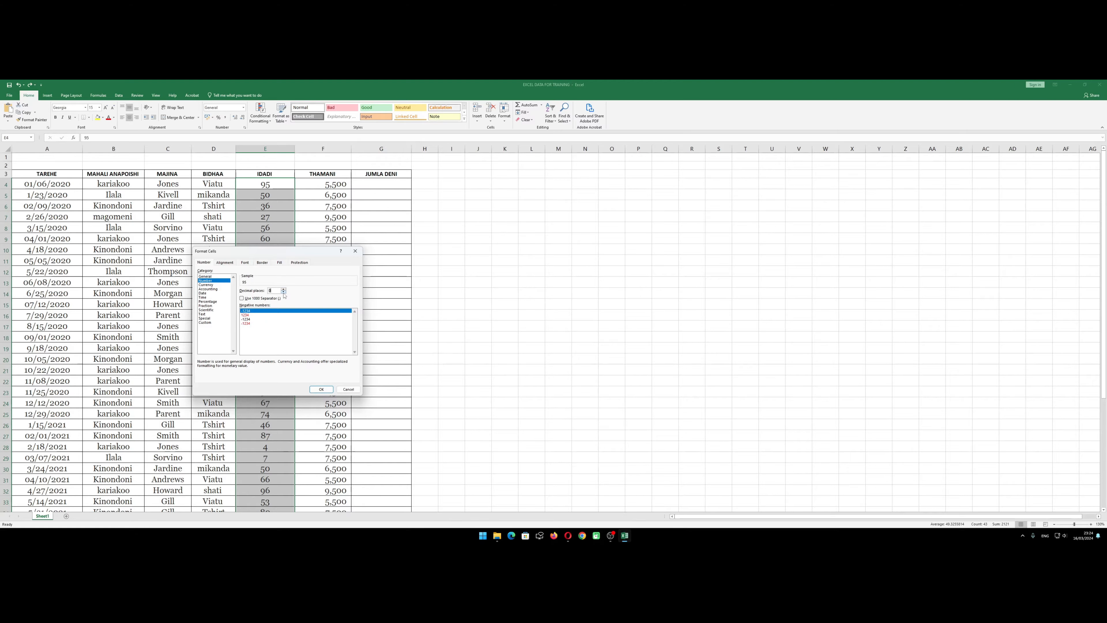
{"action": "left_click", "coordinate": [246, 314]}
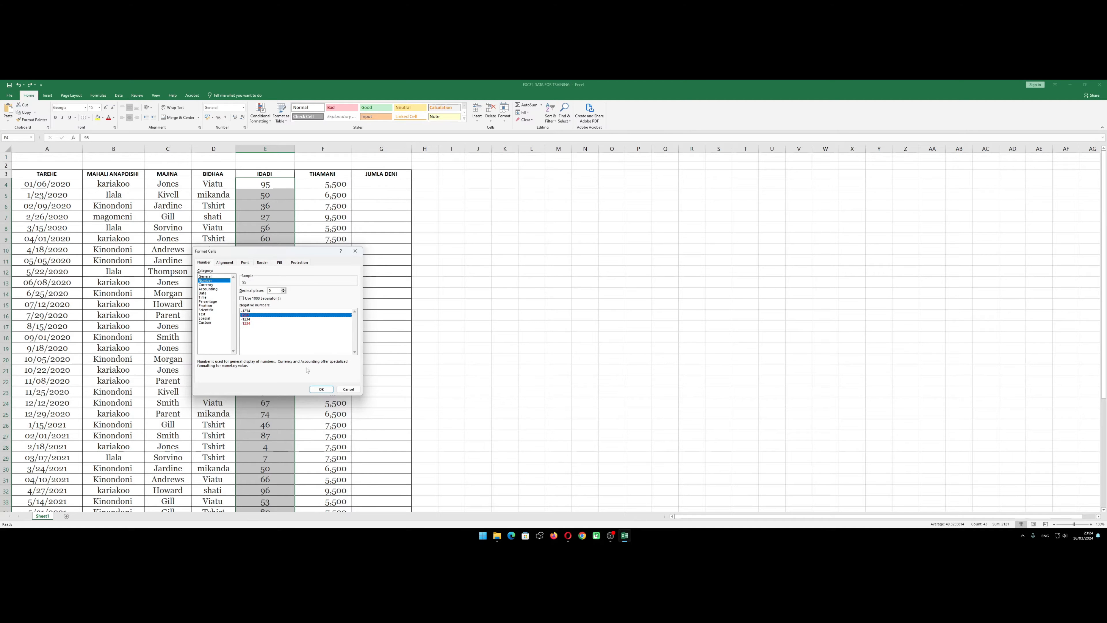
{"action": "left_click", "coordinate": [316, 389]}
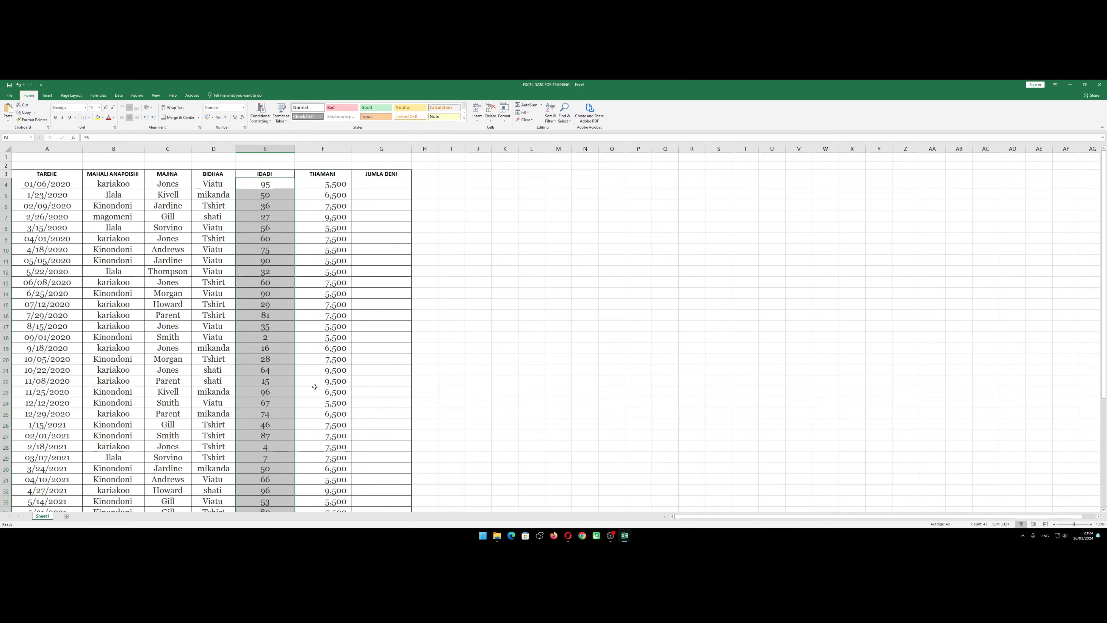
{"action": "left_click", "coordinate": [308, 283]}
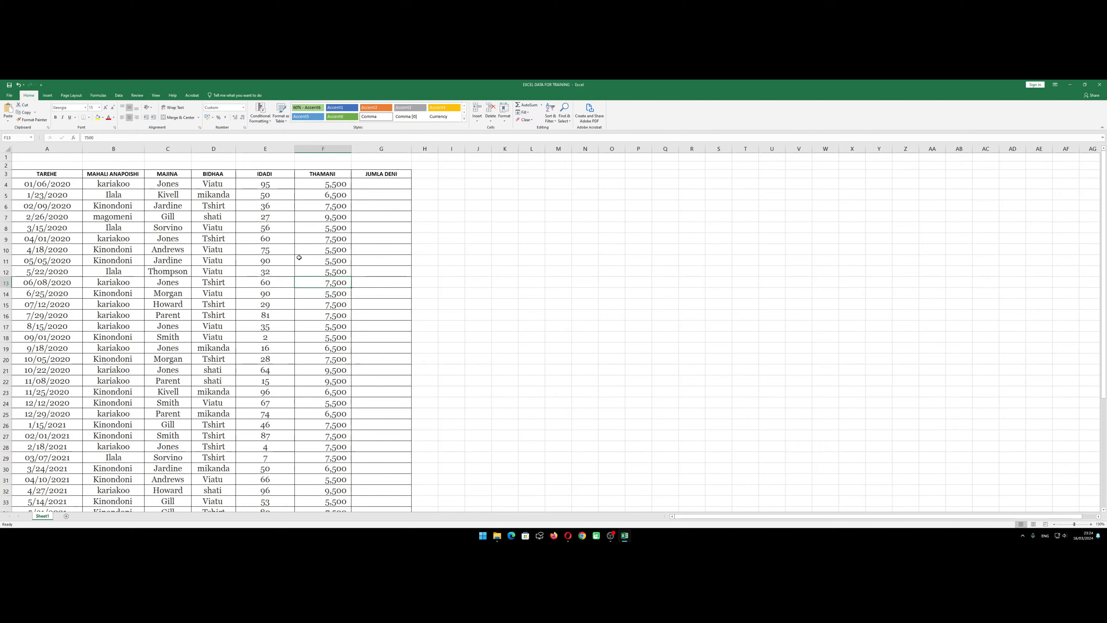
Review each field of the first record in row 4, from TAREHE across to JUMLA DENI
{"action": "left_click", "coordinate": [332, 263]}
{"action": "left_click", "coordinate": [381, 184]}
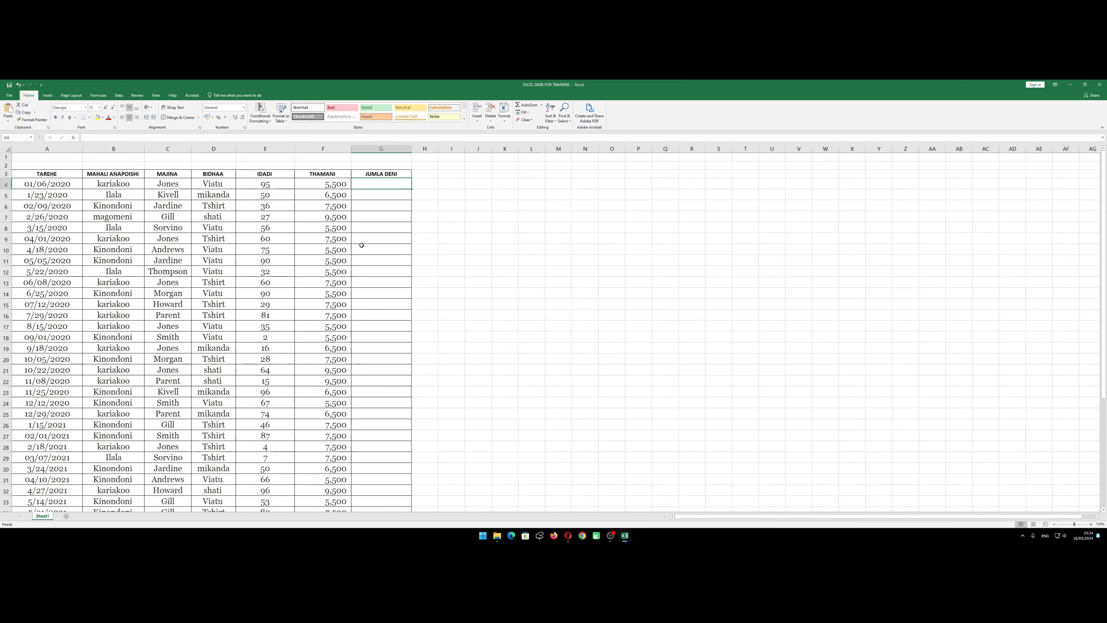
{"action": "left_click", "coordinate": [51, 183]}
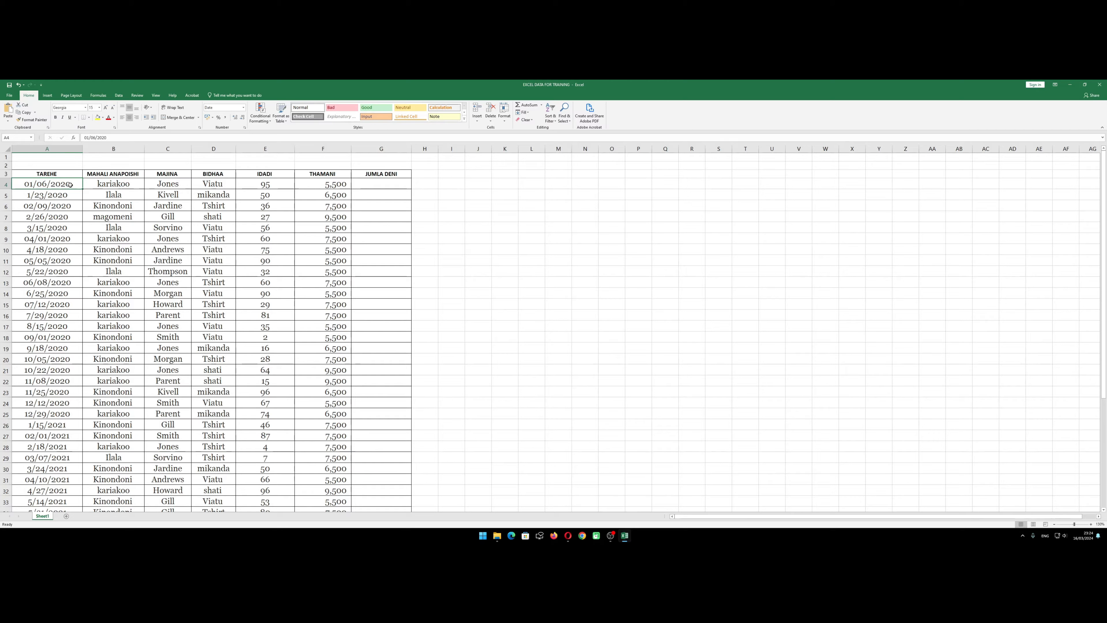
{"action": "left_click", "coordinate": [114, 188]}
{"action": "left_click", "coordinate": [173, 186]}
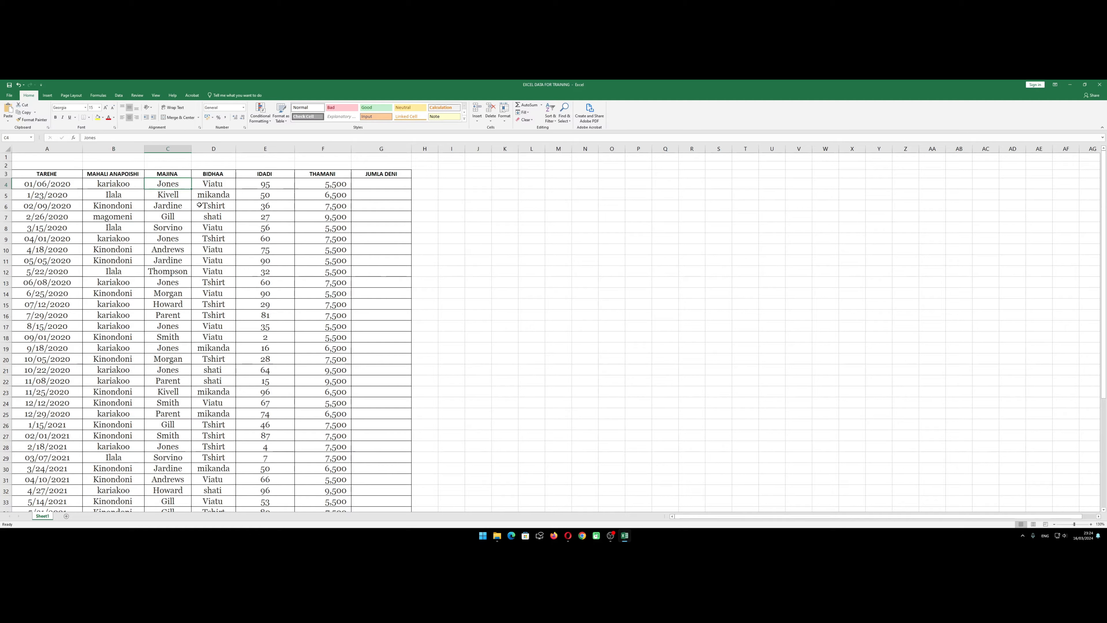
{"action": "left_click", "coordinate": [226, 185]}
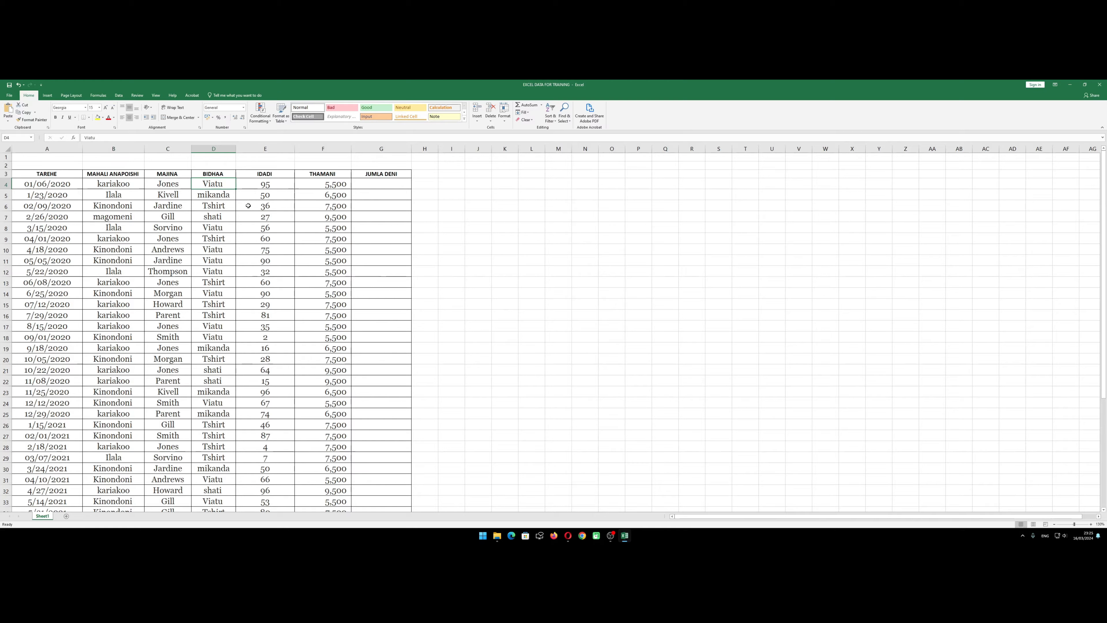
{"action": "left_click", "coordinate": [266, 185]}
{"action": "left_click", "coordinate": [332, 189]}
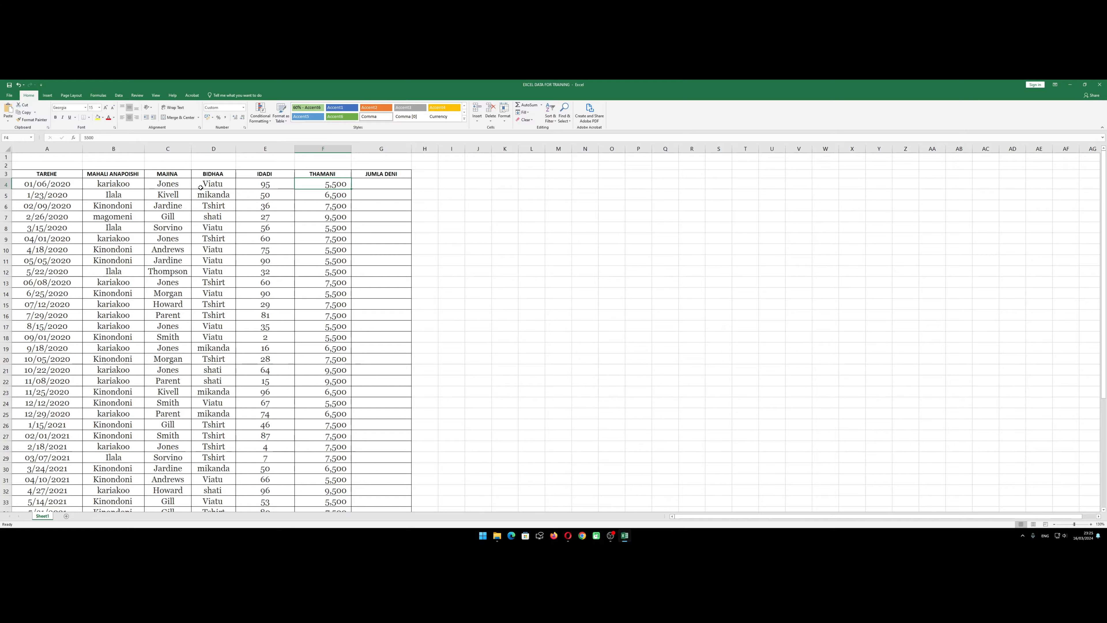
{"action": "left_click", "coordinate": [402, 184]}
Compare the IDADI and THAMANI values in E4 and F4 with the empty JUMLA DENI cell G4
{"action": "left_click", "coordinate": [255, 184]}
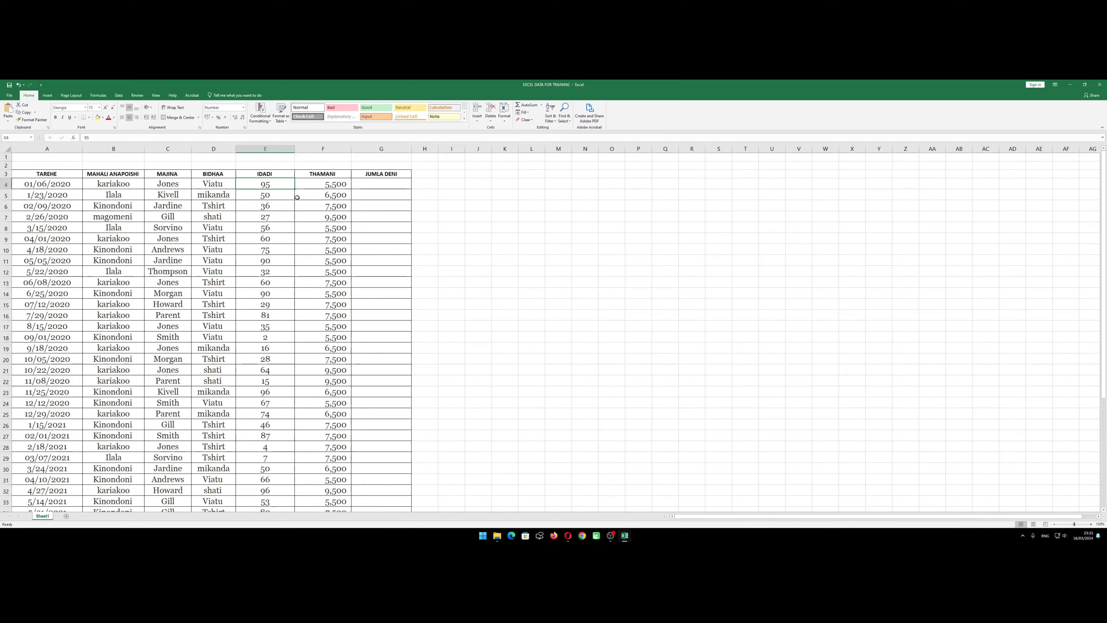
{"action": "left_click", "coordinate": [328, 180]}
{"action": "left_click", "coordinate": [283, 192]}
{"action": "left_click", "coordinate": [359, 184]}
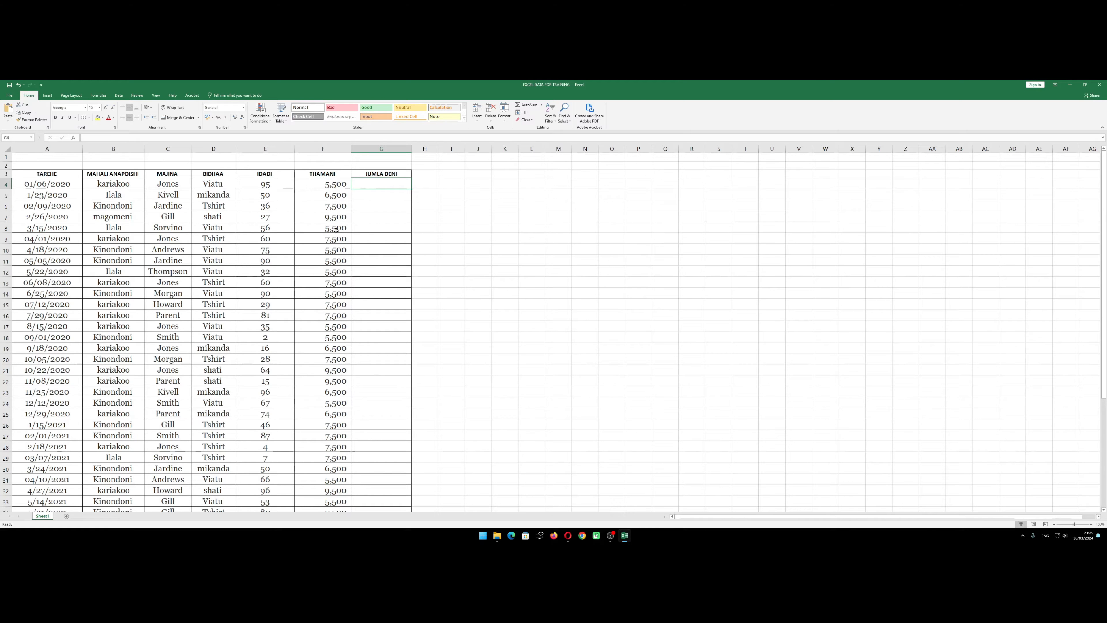
{"action": "left_click", "coordinate": [305, 184]}
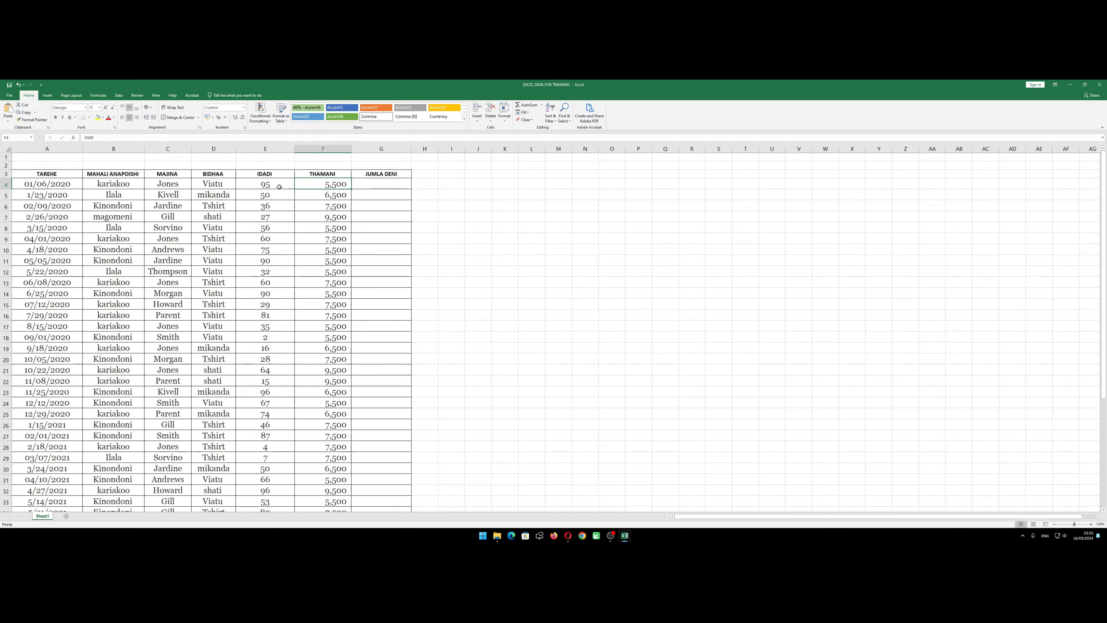
{"action": "left_click", "coordinate": [279, 186]}
{"action": "left_click", "coordinate": [321, 182]}
{"action": "left_click", "coordinate": [367, 186]}
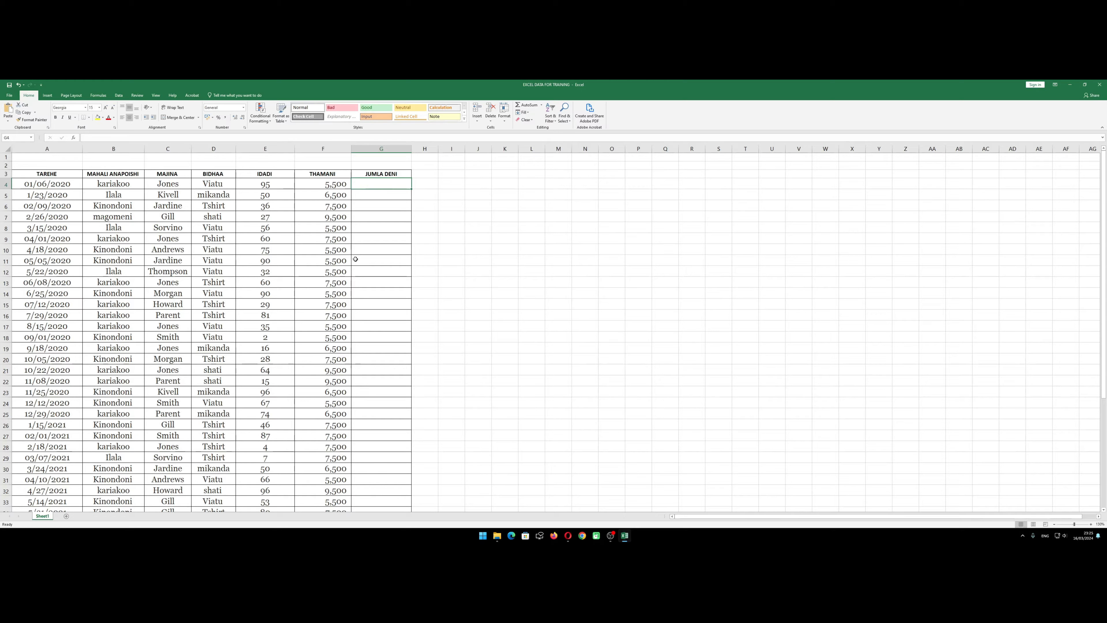
Enter the formula =F4*E4 in G4 to multiply the first record's THAMANI by its IDADI
{"action": "type", "text": "="}
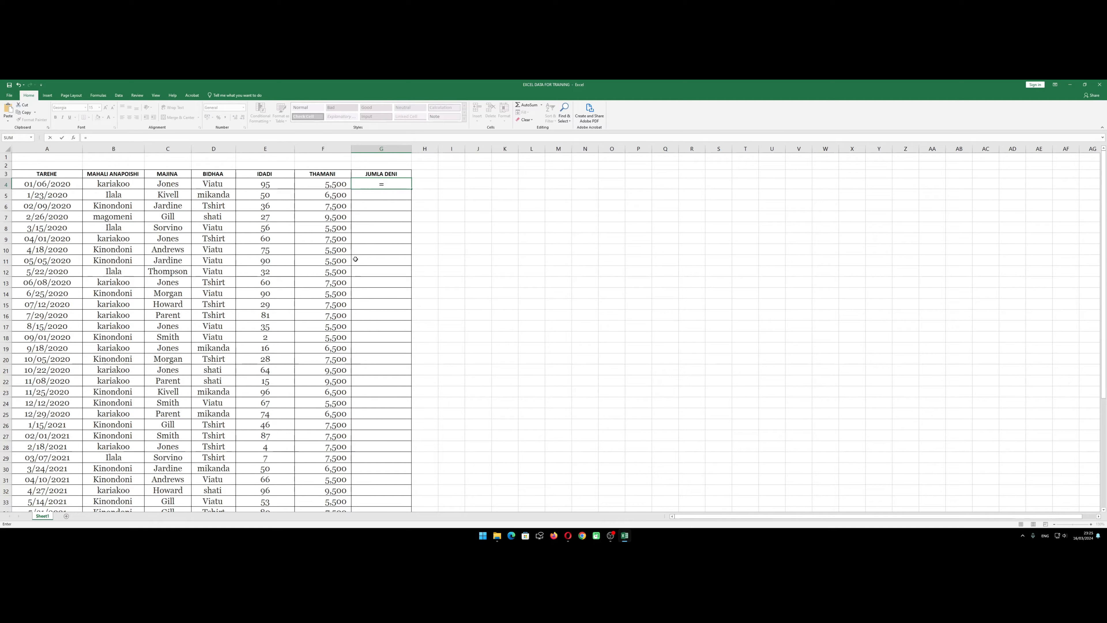
{"action": "left_click", "coordinate": [333, 186]}
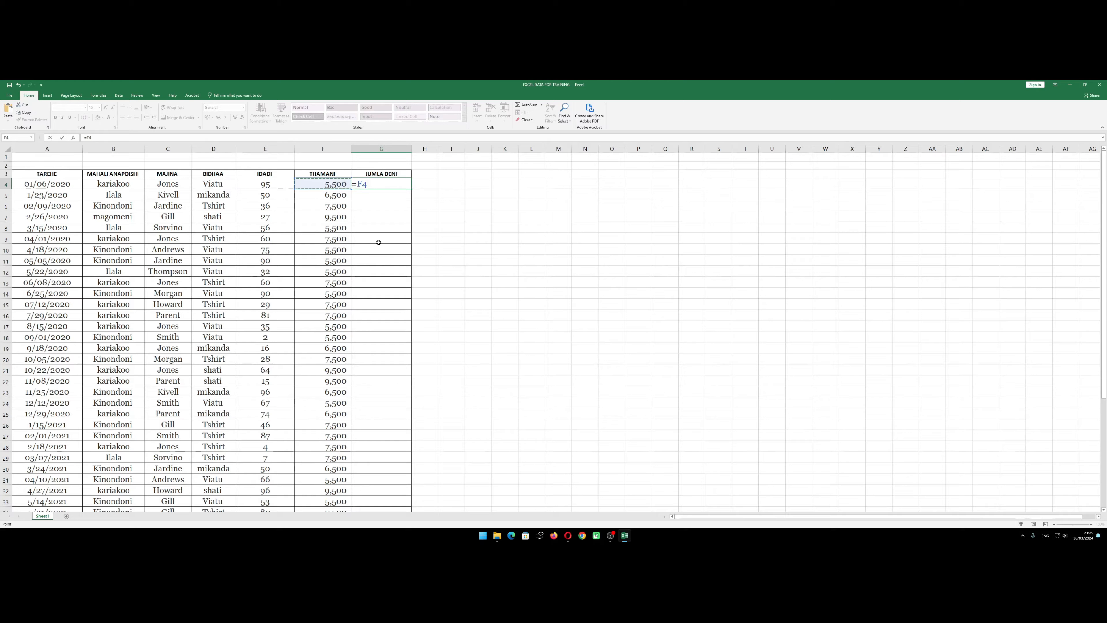
{"action": "type", "text": "*"}
{"action": "left_click", "coordinate": [266, 188]}
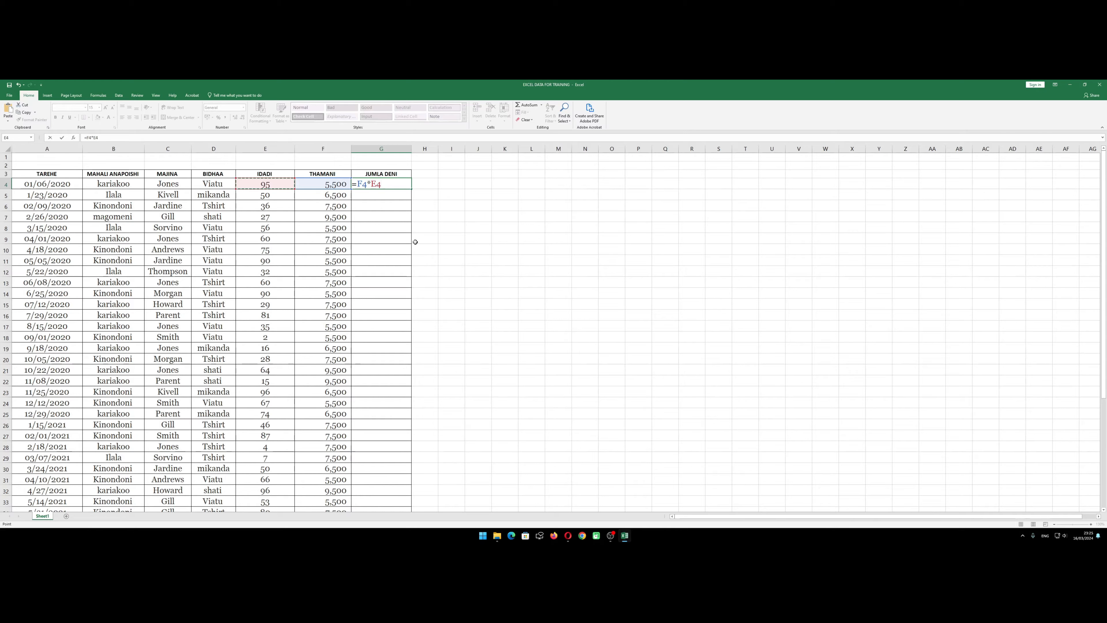
{"action": "key", "text": "Return"}
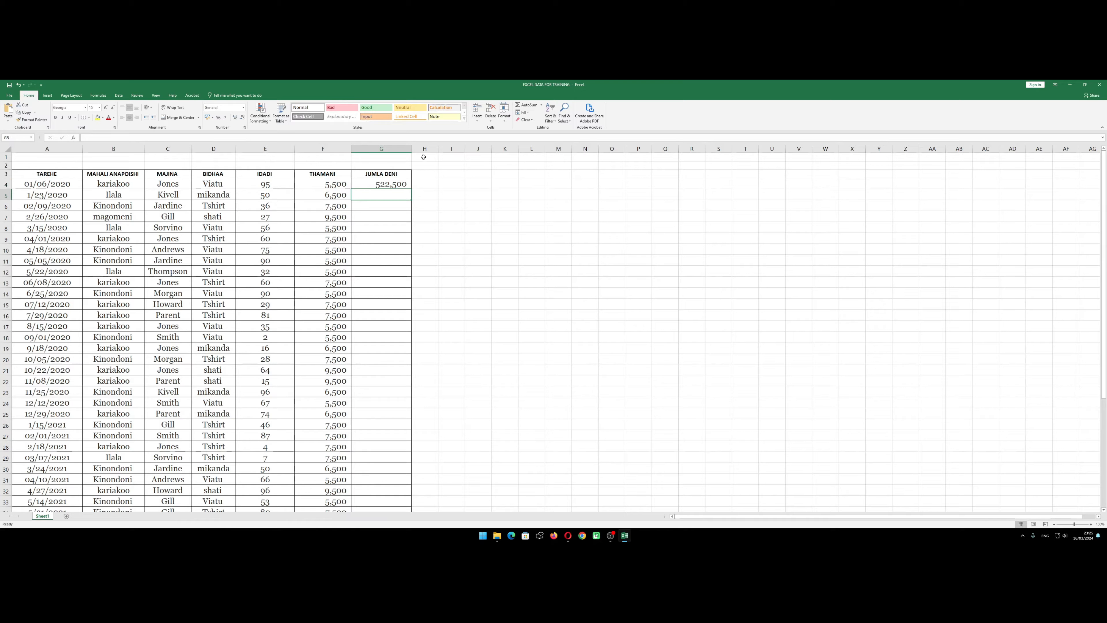
Try widening column G slightly, and undo both the width change and the formula entry in G4
{"action": "left_click_drag", "start_coordinate": [411, 145], "coordinate": [416, 145]}
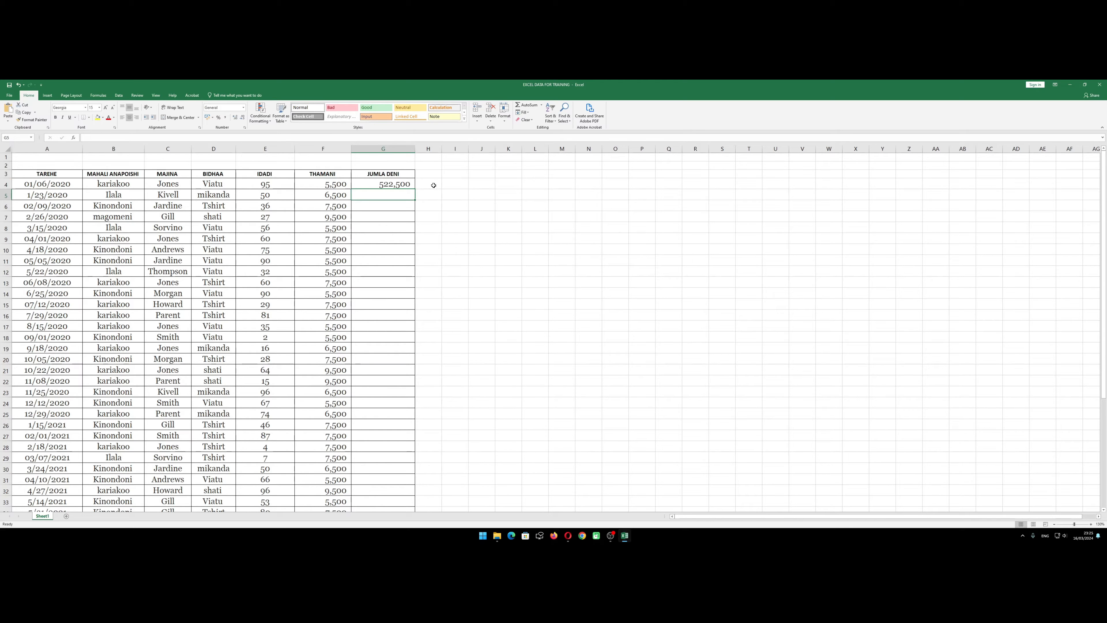
{"action": "left_click", "coordinate": [433, 185]}
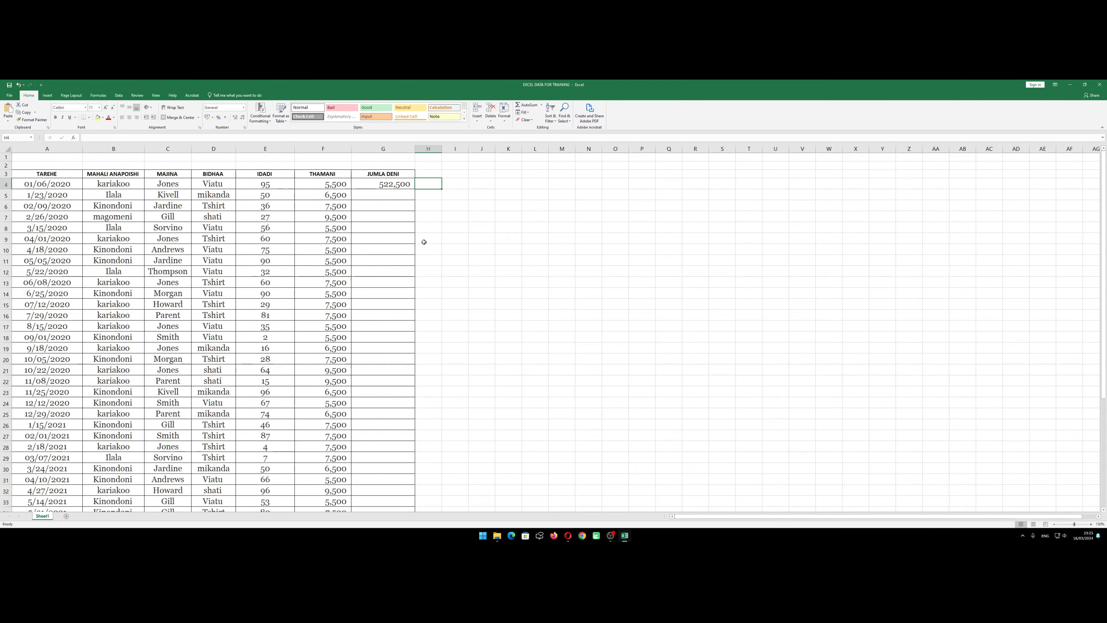
{"action": "left_click", "coordinate": [18, 84]}
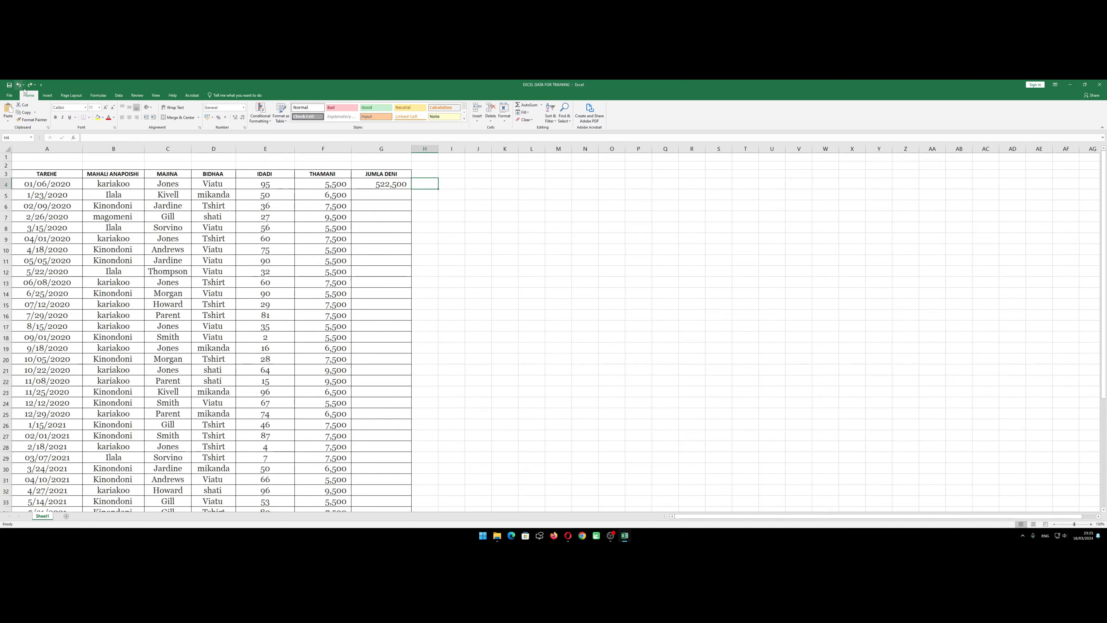
{"action": "left_click", "coordinate": [18, 85]}
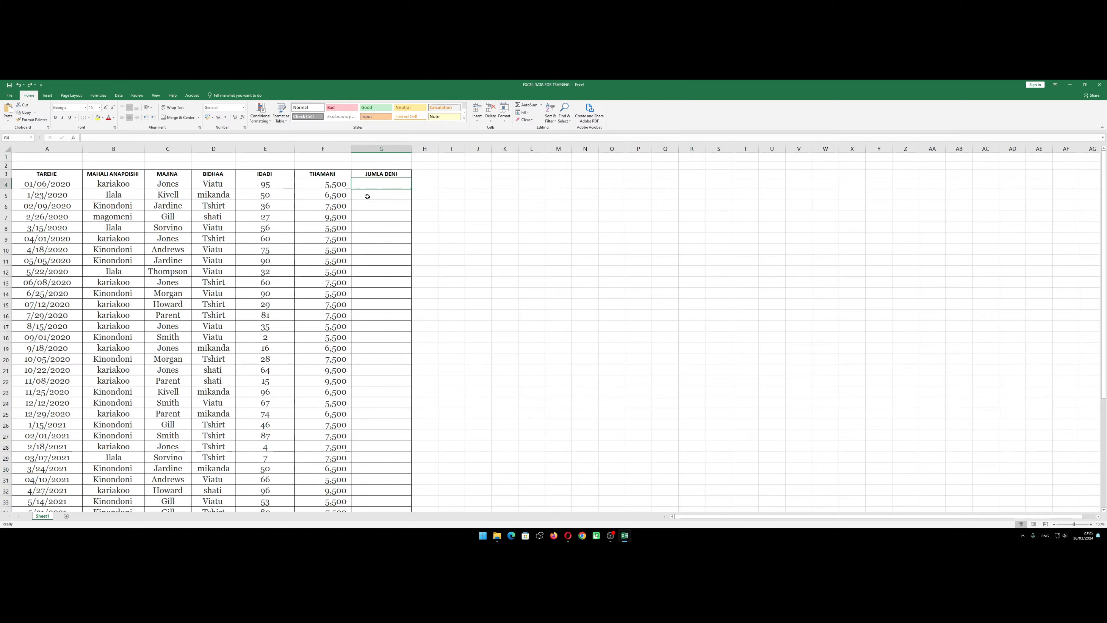
Enter the multiplication with literal numbers, =5500*95, in the JUMLA DENI cell G4
{"action": "type", "text": "="}
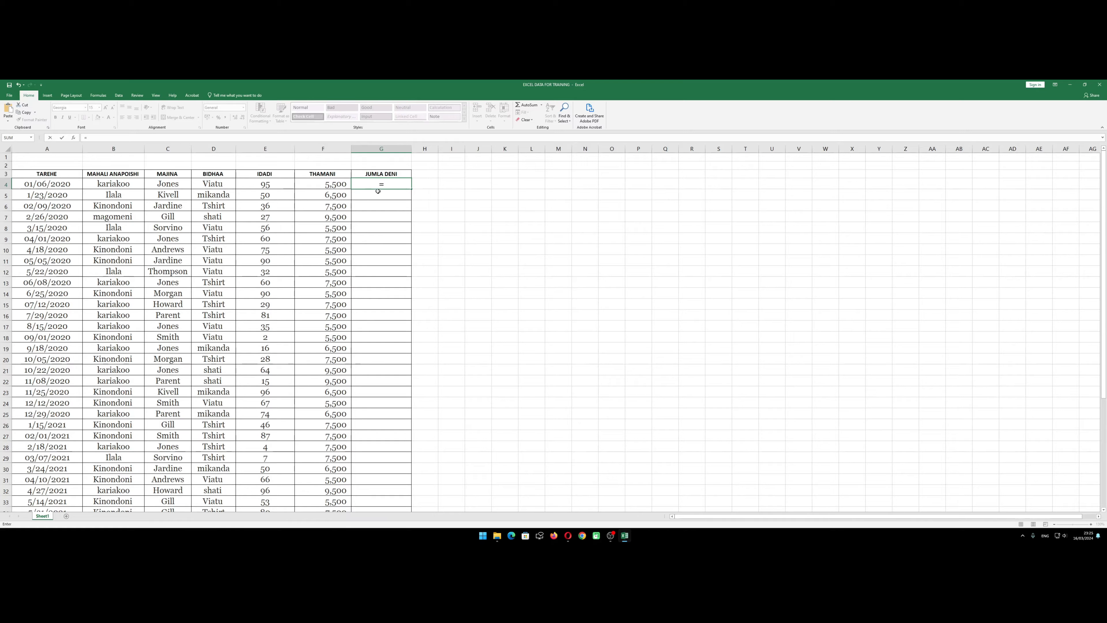
{"action": "left_click", "coordinate": [340, 183]}
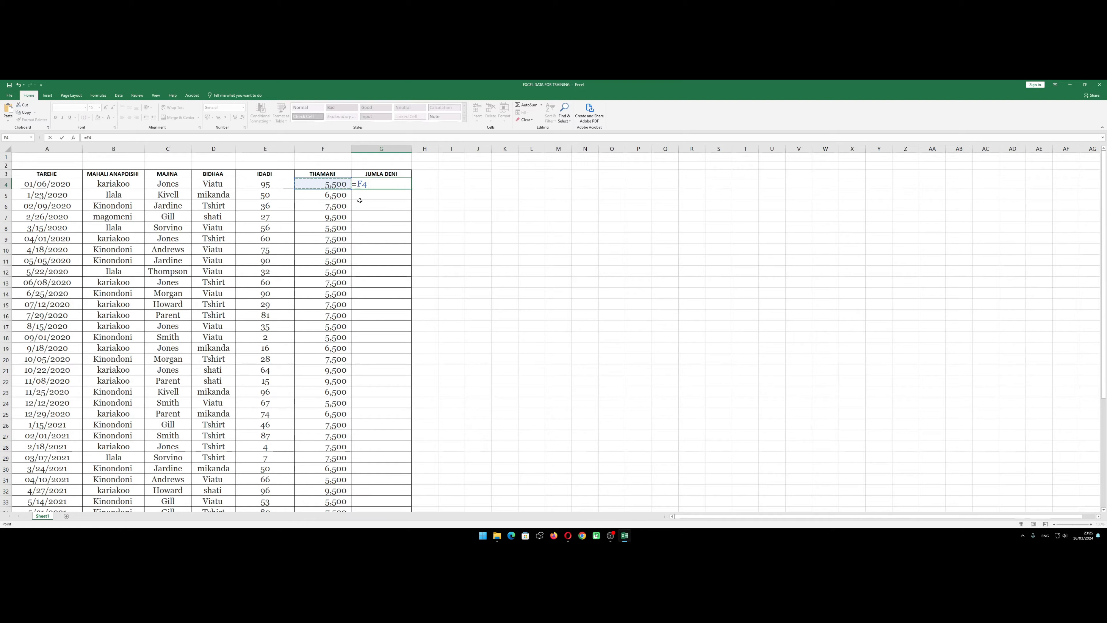
{"action": "key", "text": "BackSpace"}
{"action": "key", "text": "BackSpace"}
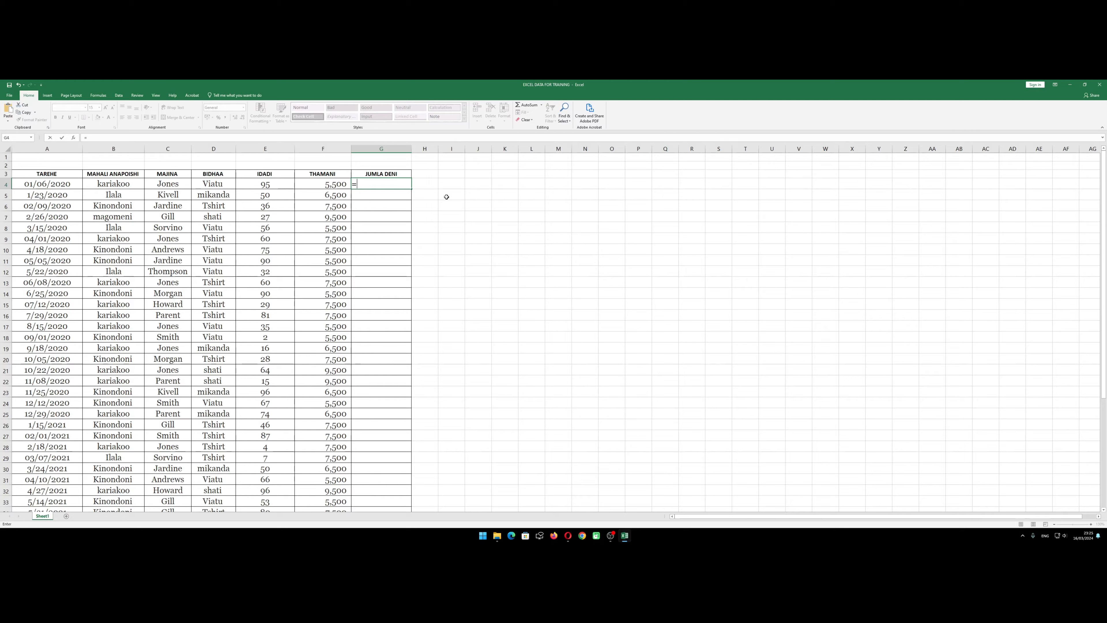
{"action": "type", "text": "5500*95"}
{"action": "key", "text": "Return"}
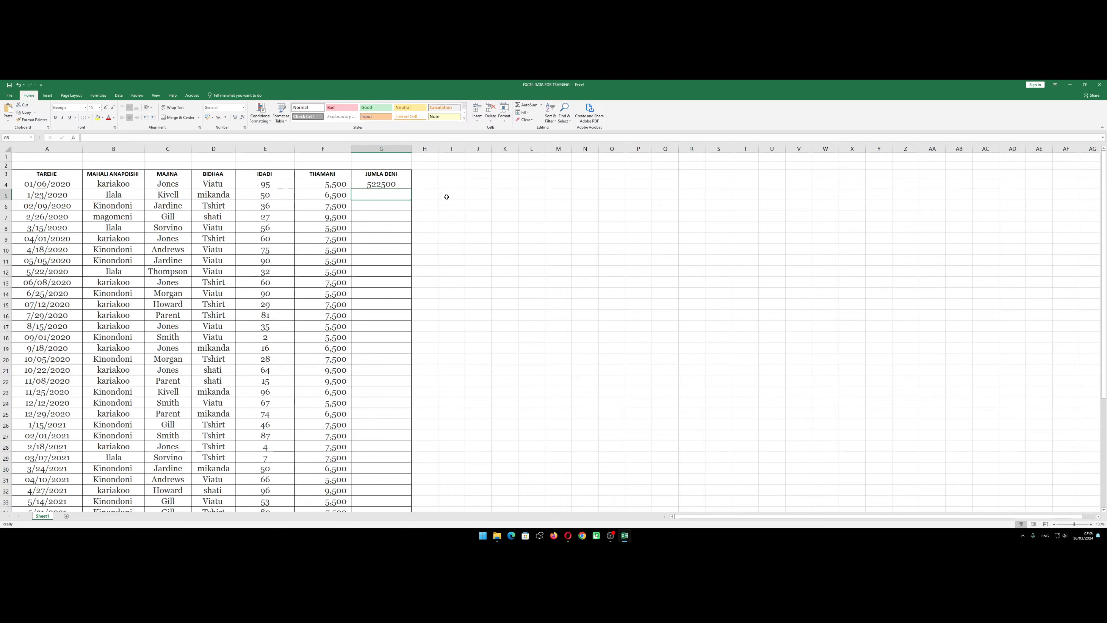
Clear the literal-number formula from the JUMLA DENI cell G4
{"action": "key", "text": "Up"}
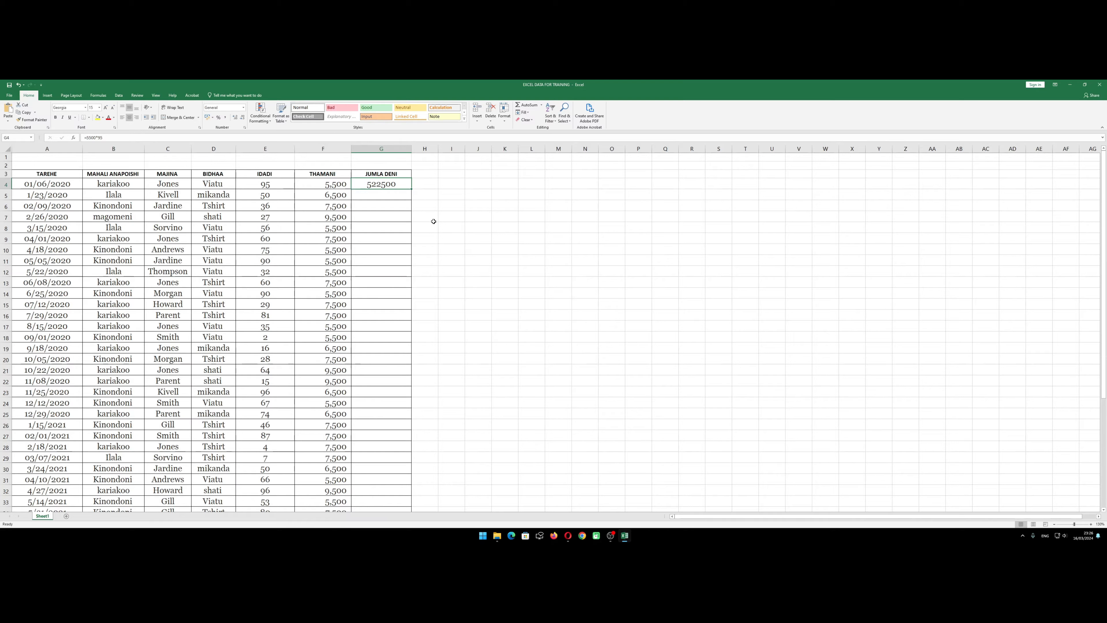
{"action": "key", "text": "Delete"}
{"action": "left_click", "coordinate": [404, 217]}
Calculate the first record's JUMLA DENI in G4 with cell references, using the formula =F4*E4
{"action": "left_click", "coordinate": [385, 181]}
{"action": "scroll", "coordinate": [376, 279], "scroll_direction": "down", "scroll_amount": 8}
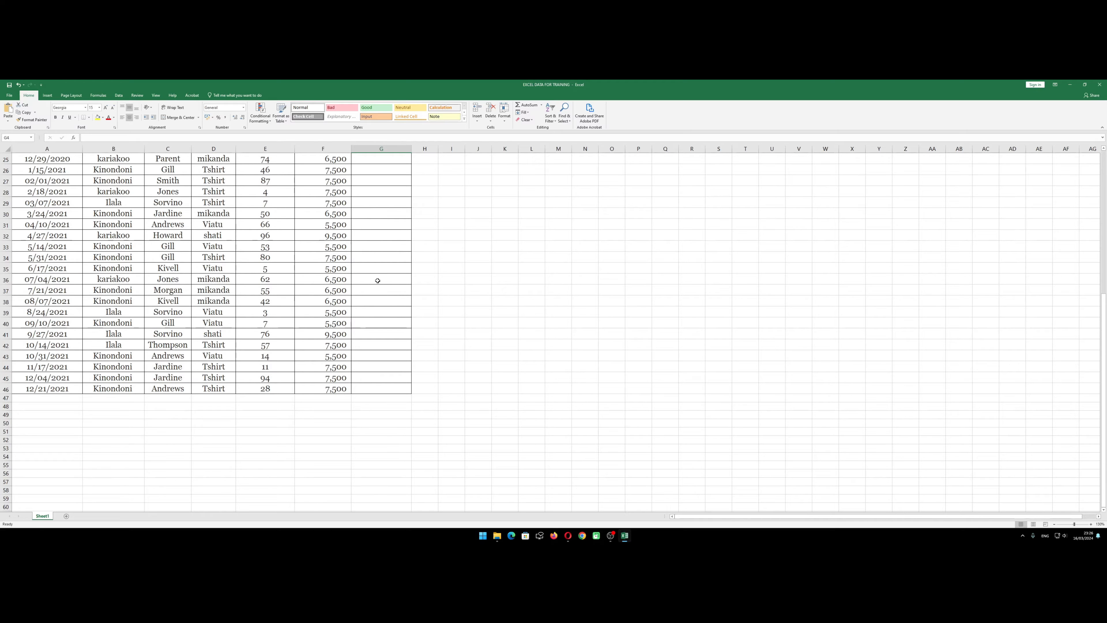
{"action": "scroll", "coordinate": [375, 279], "scroll_direction": "up", "scroll_amount": 8}
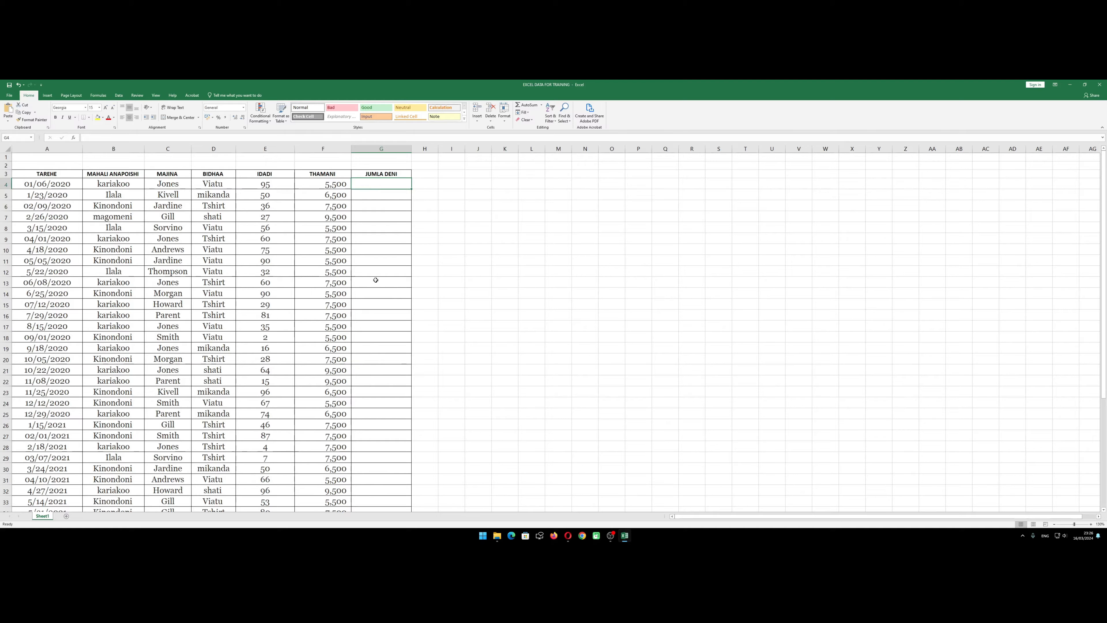
{"action": "type", "text": "="}
{"action": "left_click", "coordinate": [315, 183]}
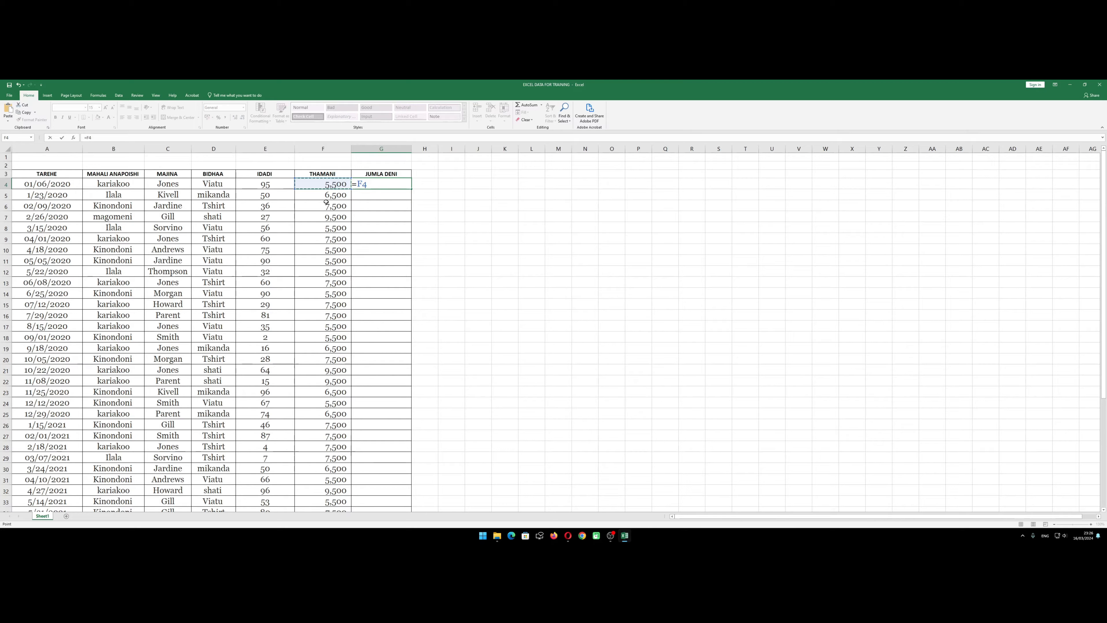
{"action": "type", "text": "*"}
{"action": "left_click", "coordinate": [265, 183]}
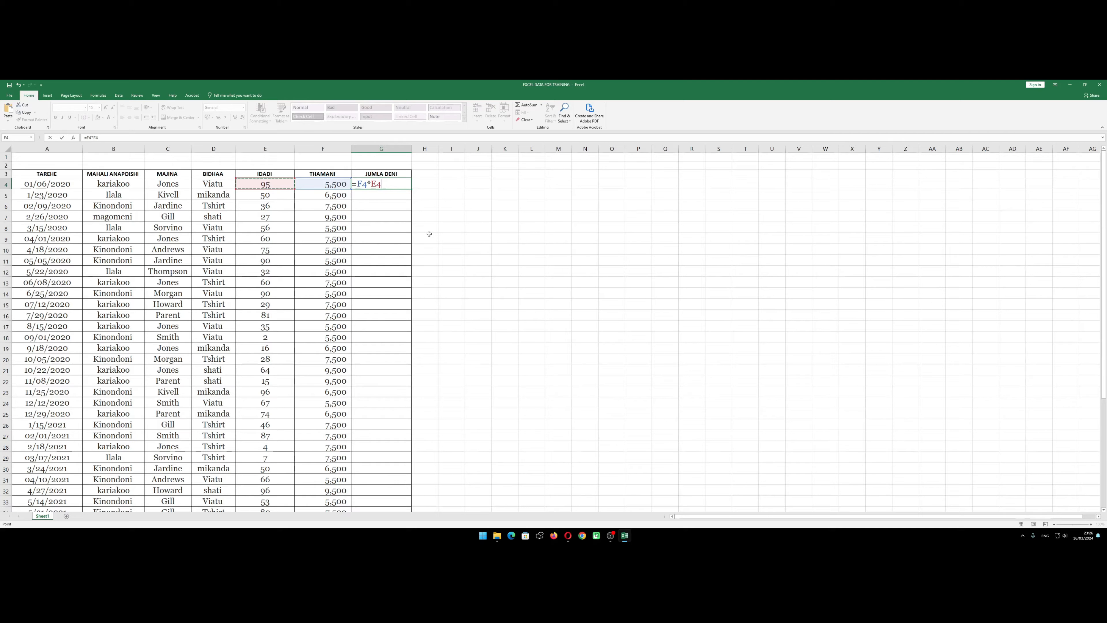
{"action": "key", "text": "Return"}
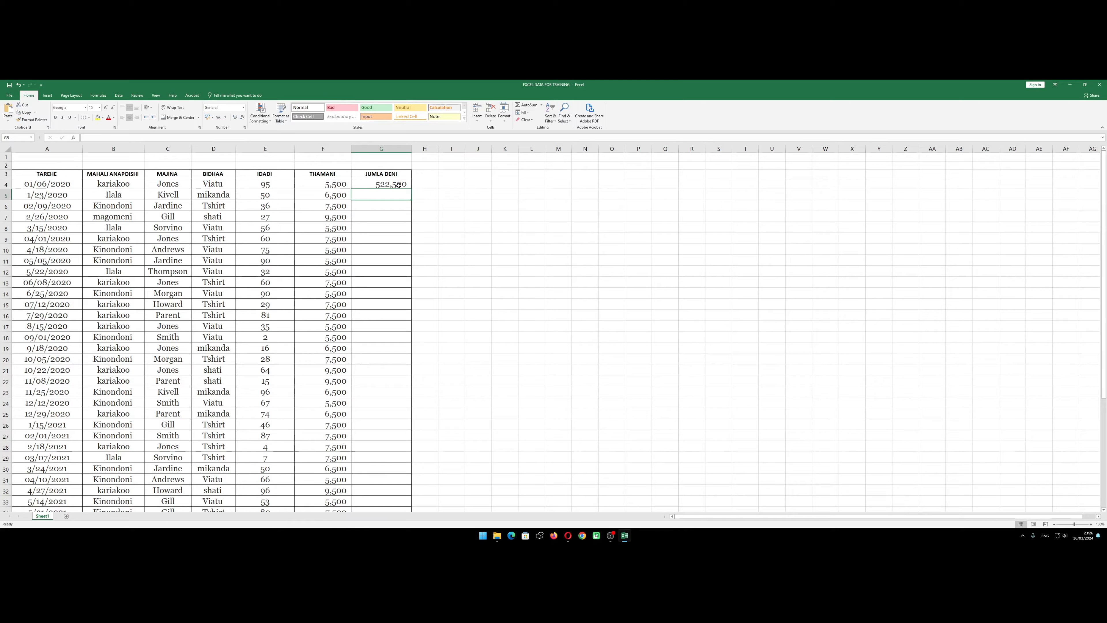
{"action": "left_click", "coordinate": [419, 216]}
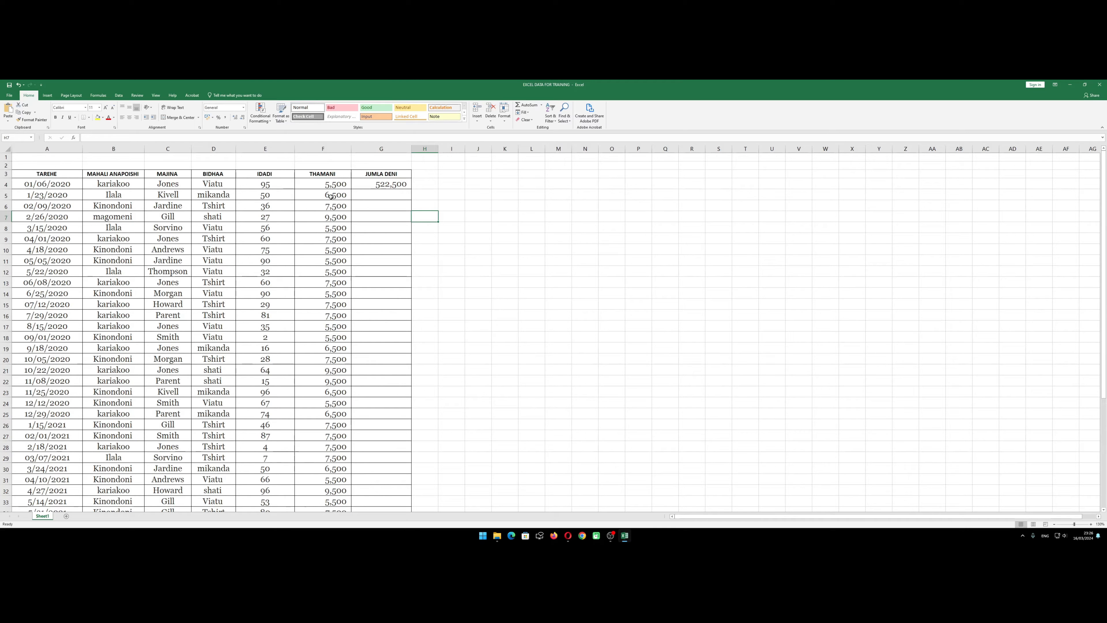
Examine the empty JUMLA DENI cells from G5 down alongside the IDADI and THAMANI values in the same rows
{"action": "left_click_drag", "start_coordinate": [377, 200], "coordinate": [373, 497]}
{"action": "scroll", "coordinate": [373, 411], "scroll_direction": "up", "scroll_amount": 5}
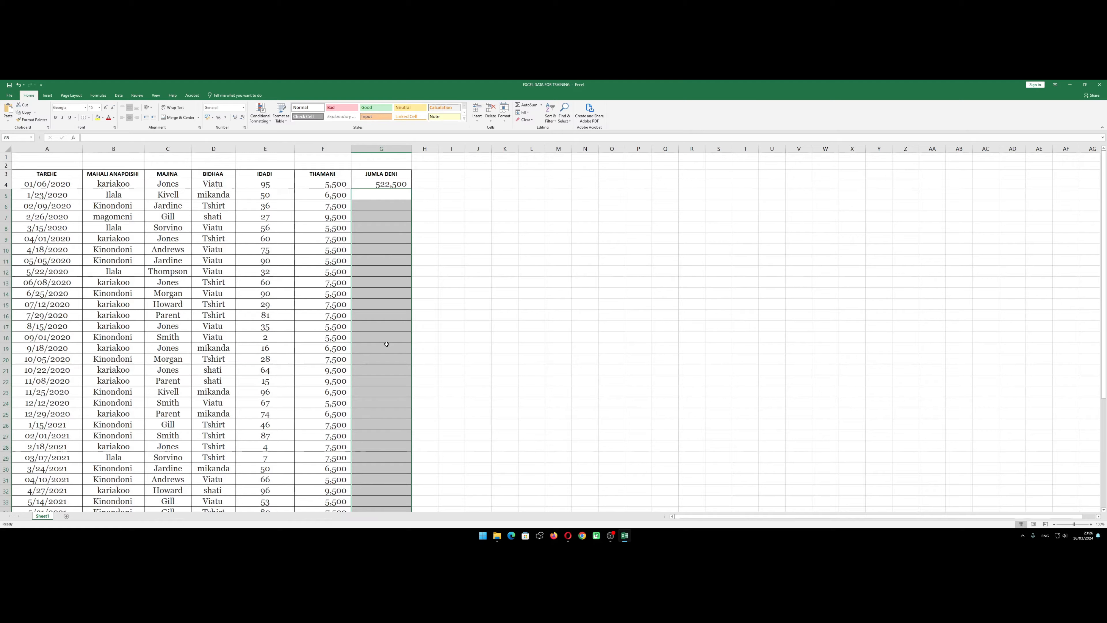
{"action": "left_click", "coordinate": [393, 218]}
{"action": "left_click", "coordinate": [383, 194]}
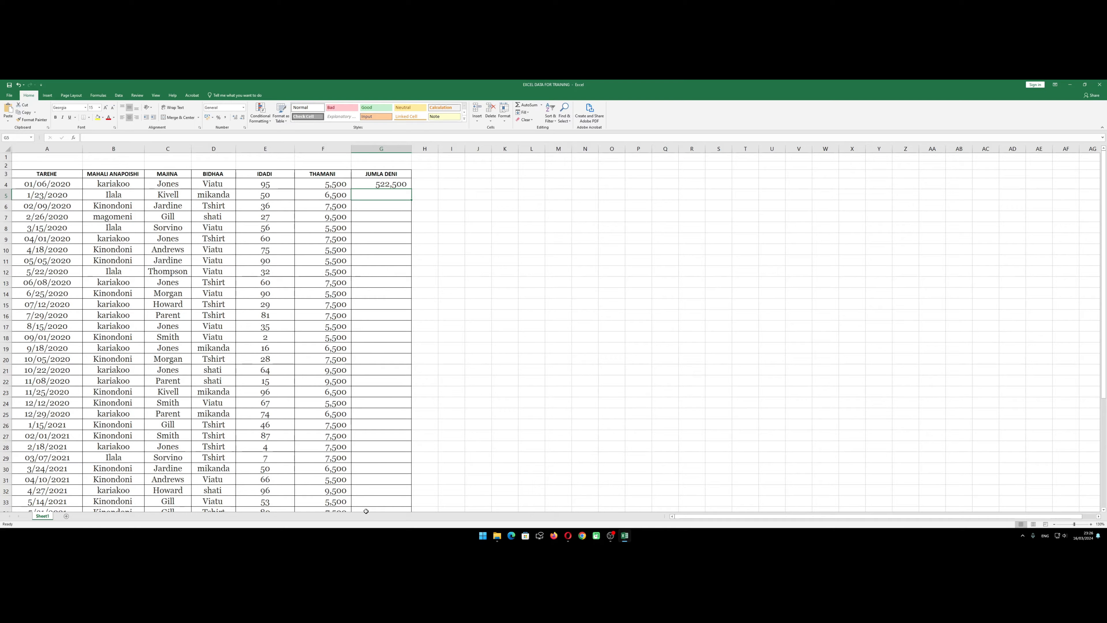
{"action": "left_click", "coordinate": [334, 391]}
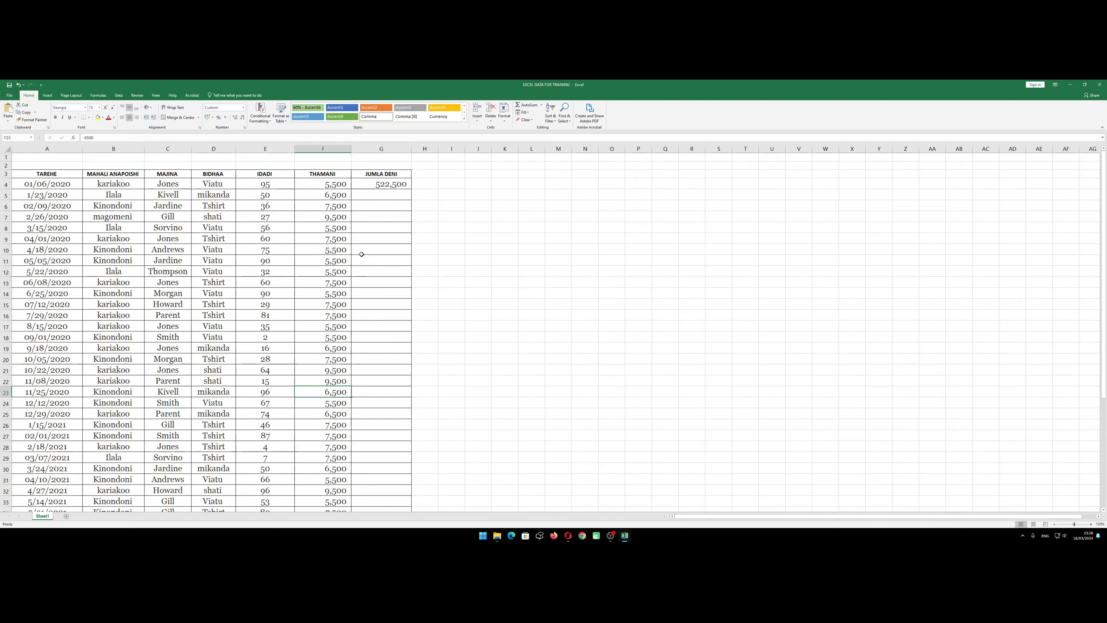
{"action": "left_click_drag", "start_coordinate": [381, 192], "coordinate": [361, 534]}
{"action": "scroll", "coordinate": [331, 305], "scroll_direction": "up", "scroll_amount": 5}
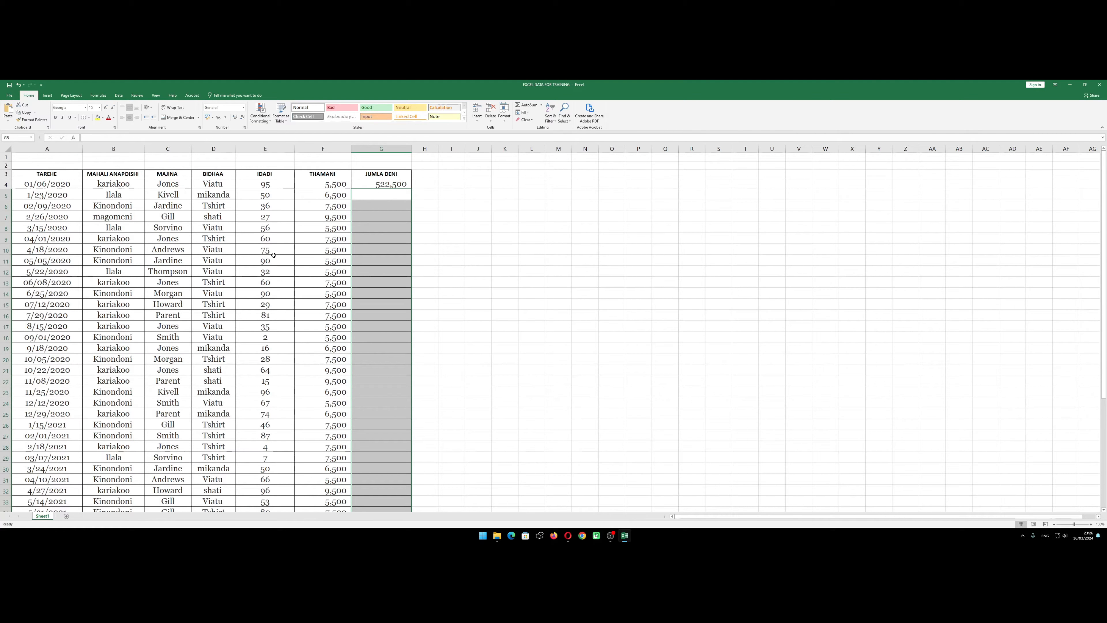
{"action": "left_click", "coordinate": [331, 238]}
{"action": "left_click", "coordinate": [279, 245]}
{"action": "left_click", "coordinate": [328, 263]}
{"action": "left_click", "coordinate": [327, 270]}
{"action": "left_click", "coordinate": [281, 262]}
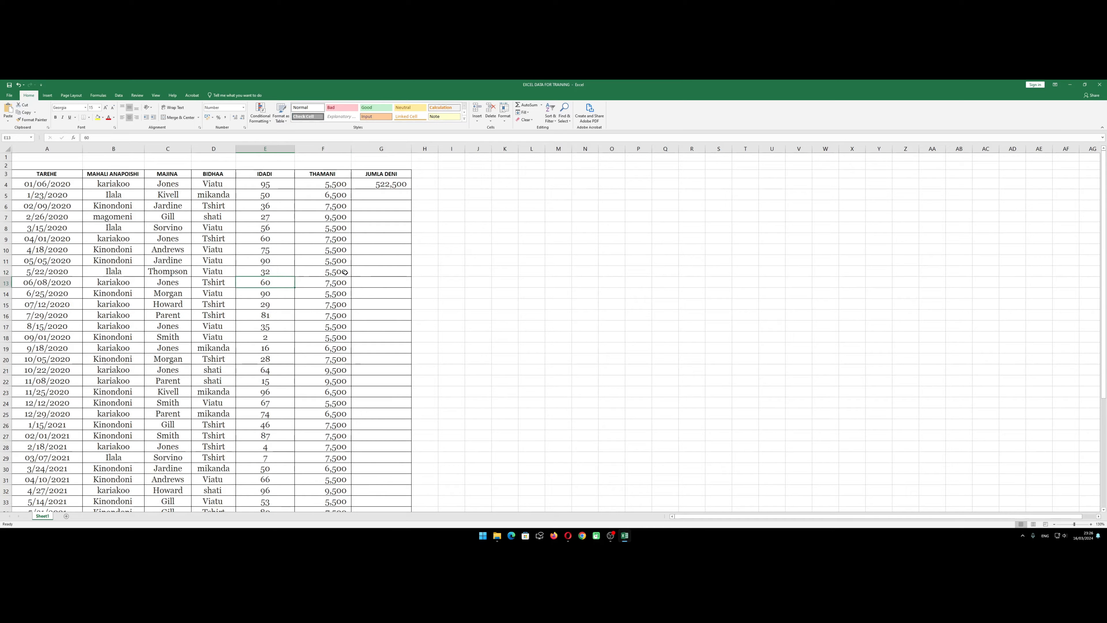
{"action": "left_click", "coordinate": [316, 249]}
{"action": "left_click", "coordinate": [284, 261]}
Calculate the second record's JUMLA DENI in G5 with the formula =F5*E5
{"action": "left_click", "coordinate": [374, 194]}
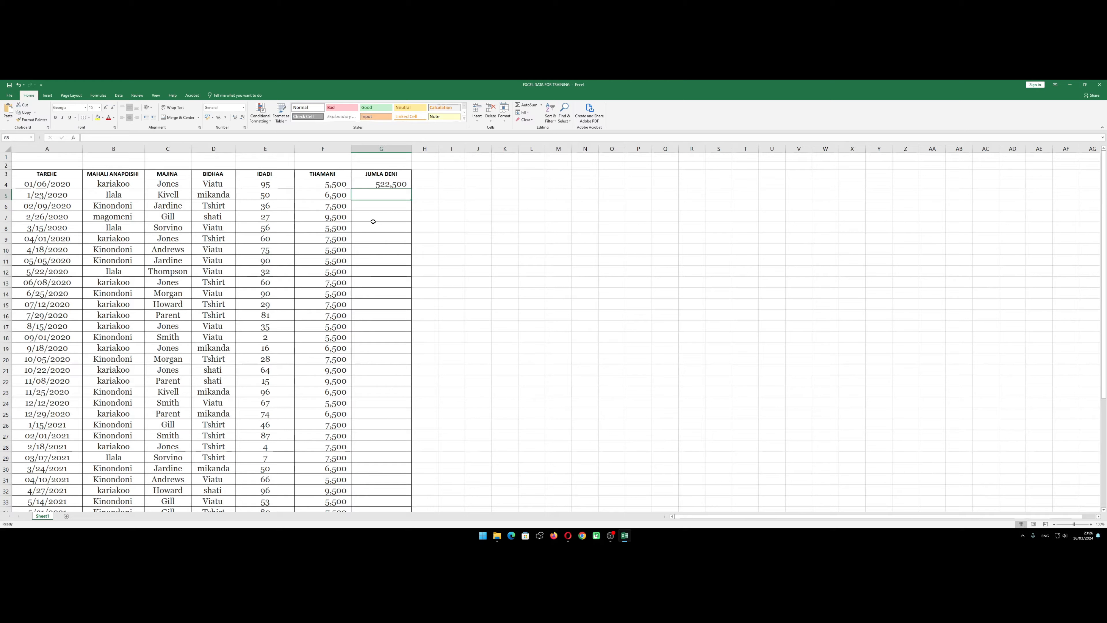
{"action": "type", "text": "="}
{"action": "left_click", "coordinate": [325, 196]}
{"action": "type", "text": "*"}
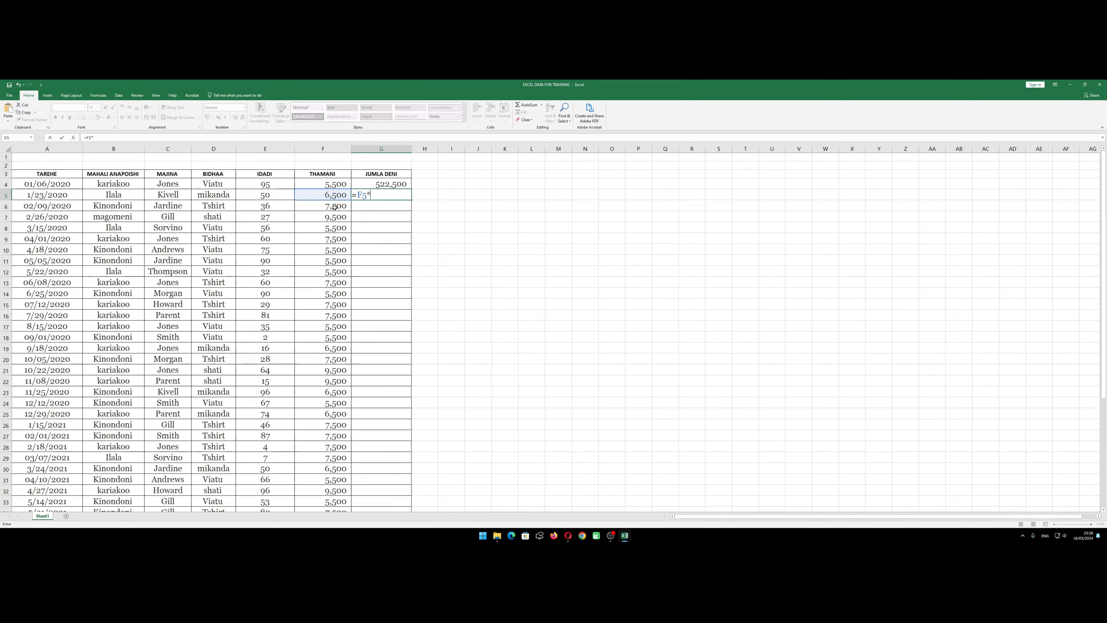
{"action": "left_click", "coordinate": [267, 195]}
{"action": "key", "text": "Return"}
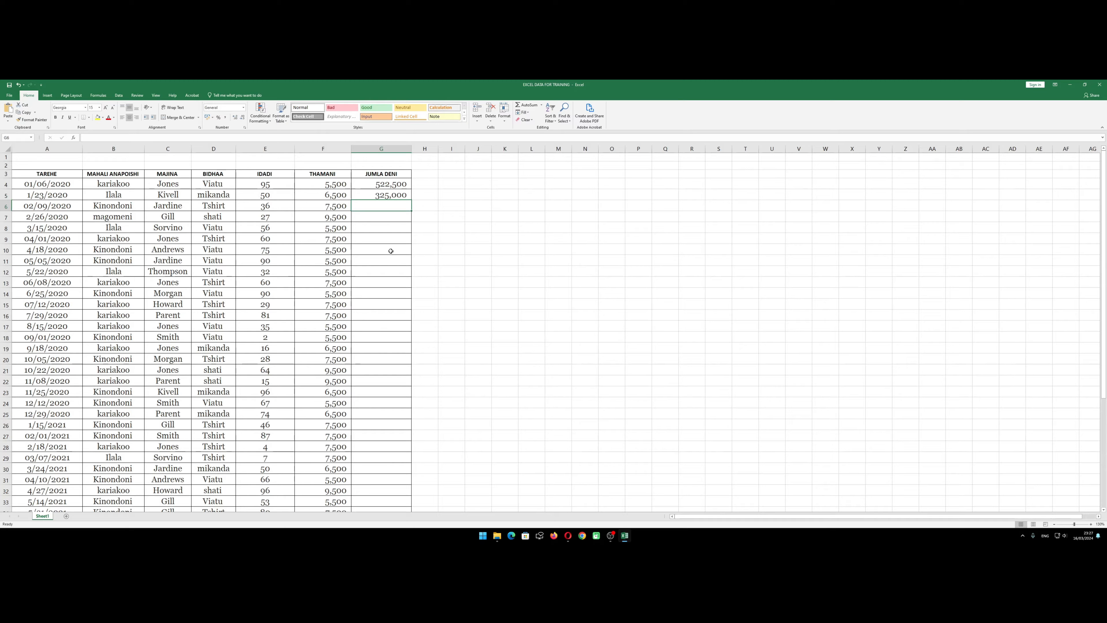
Calculate the third record's JUMLA DENI in G6 with the formula =F6*E6
{"action": "type", "text": "="}
{"action": "left_click", "coordinate": [305, 206]}
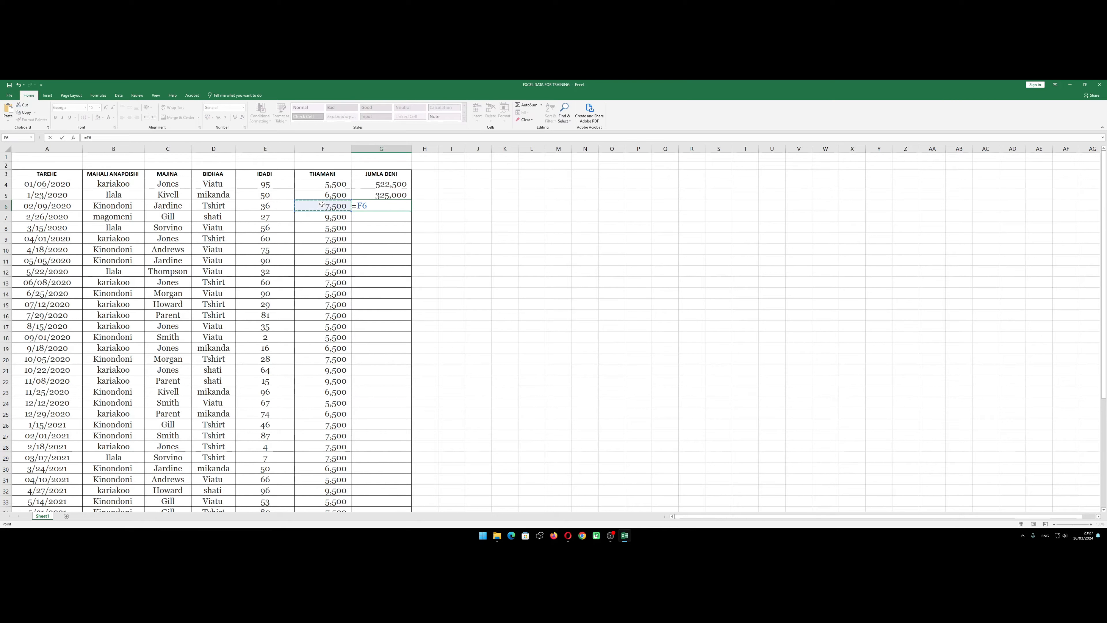
{"action": "type", "text": "*"}
{"action": "left_click", "coordinate": [285, 206]}
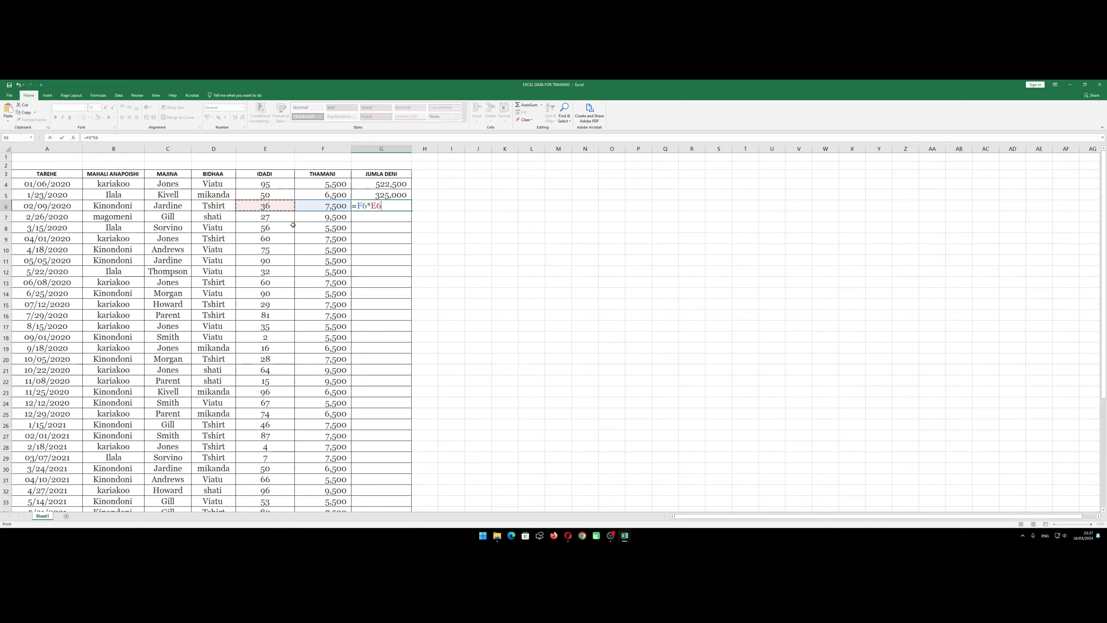
{"action": "key", "text": "Return"}
{"action": "key", "text": "Return"}
{"action": "key", "text": "Return"}
{"action": "key", "text": "Return"}
{"action": "key", "text": "Return"}
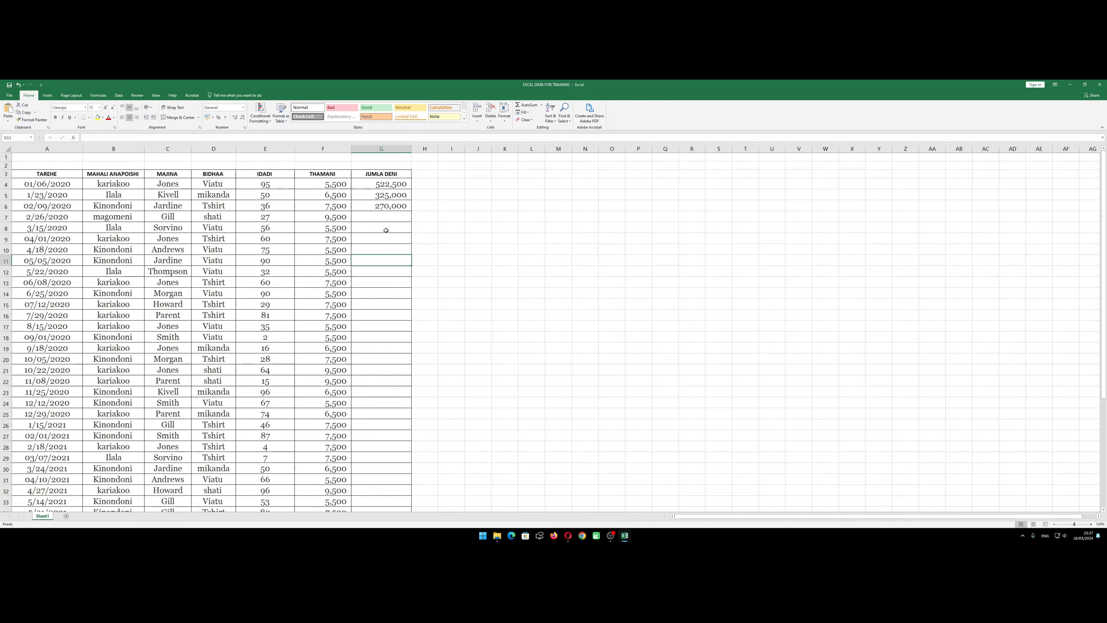
Check the unfilled JUMLA DENI cells from G7 down to the last record in row 46
{"action": "left_click", "coordinate": [393, 217]}
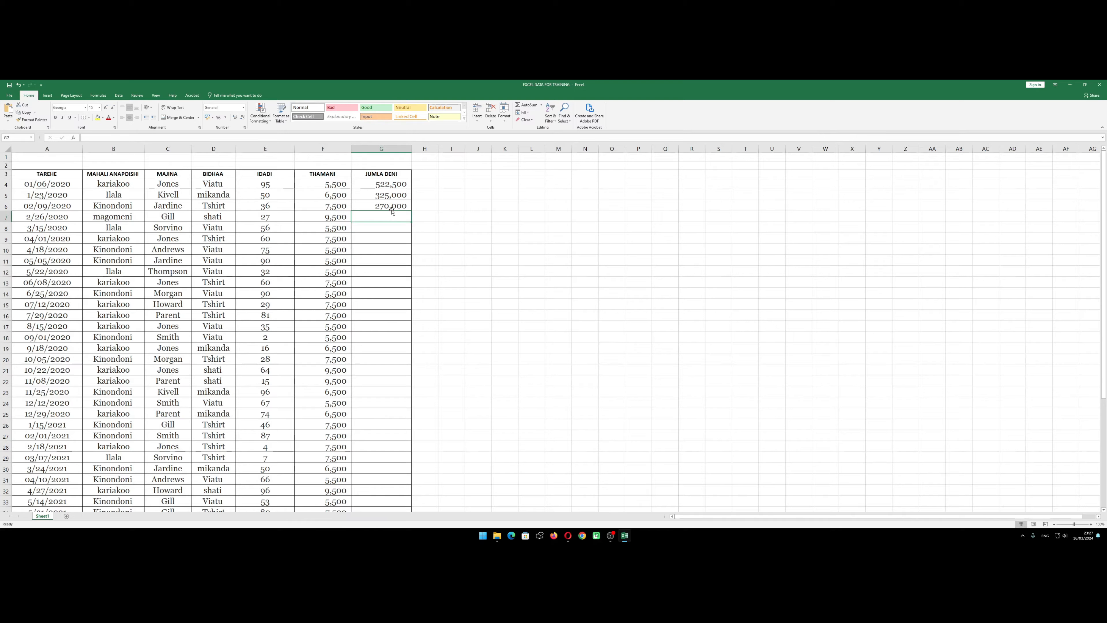
{"action": "scroll", "coordinate": [367, 243], "scroll_direction": "down", "scroll_amount": 4}
{"action": "scroll", "coordinate": [367, 243], "scroll_direction": "down", "scroll_amount": 5}
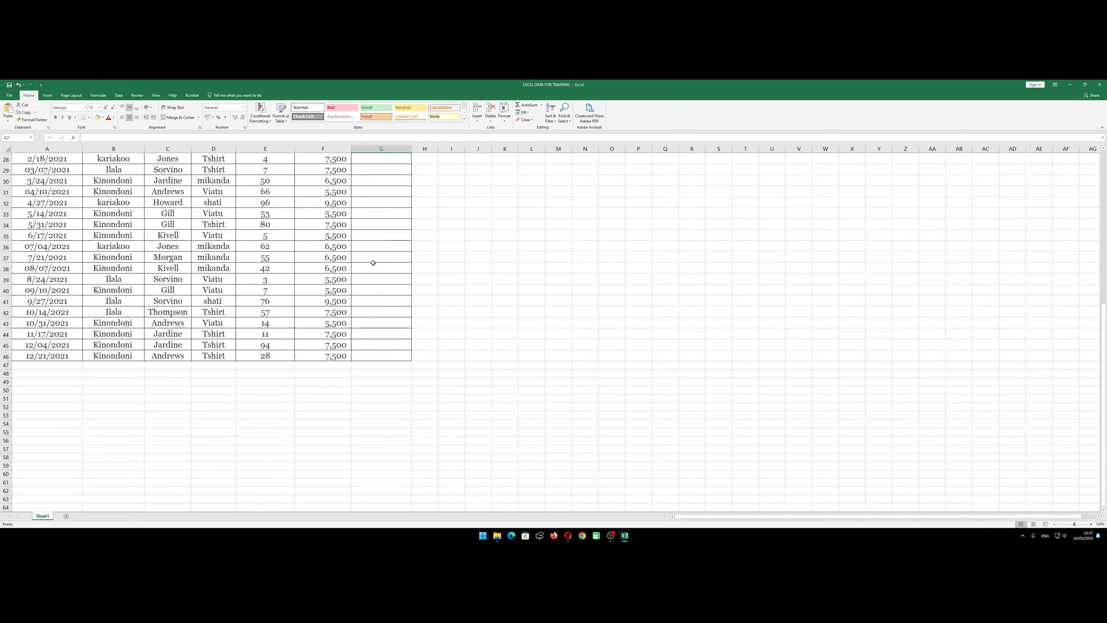
{"action": "scroll", "coordinate": [370, 262], "scroll_direction": "up", "scroll_amount": 9}
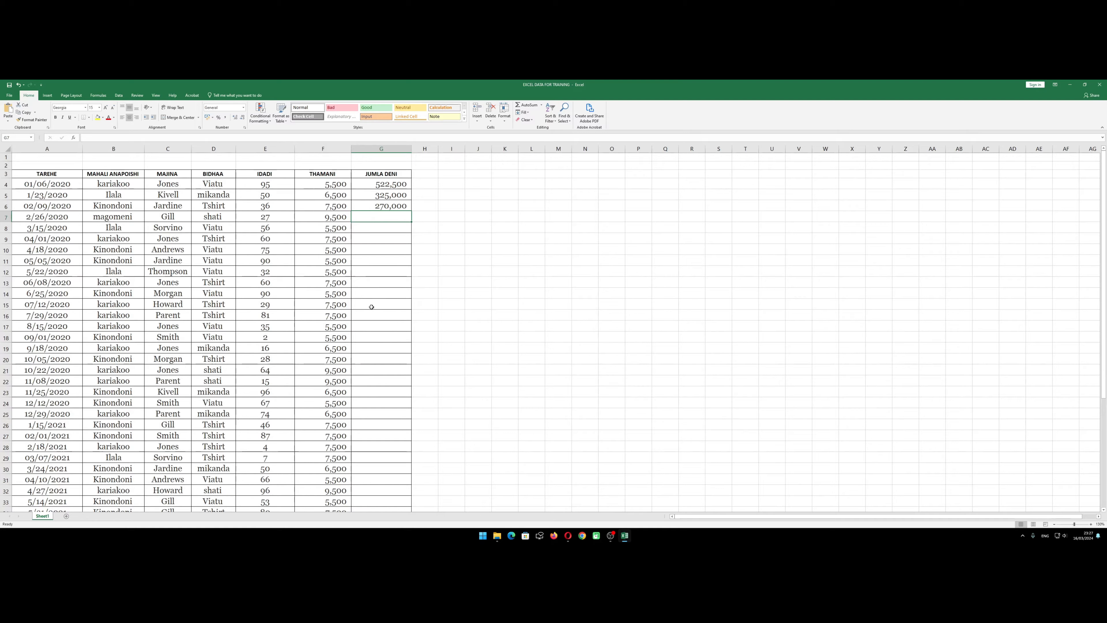
{"action": "left_click", "coordinate": [369, 270]}
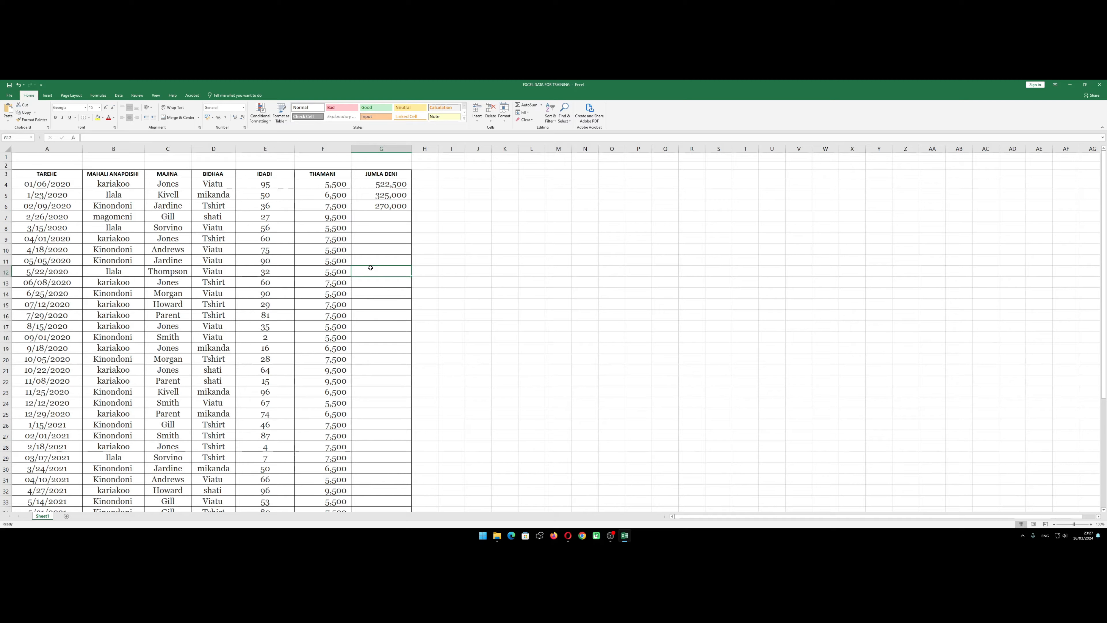
{"action": "left_click", "coordinate": [380, 249]}
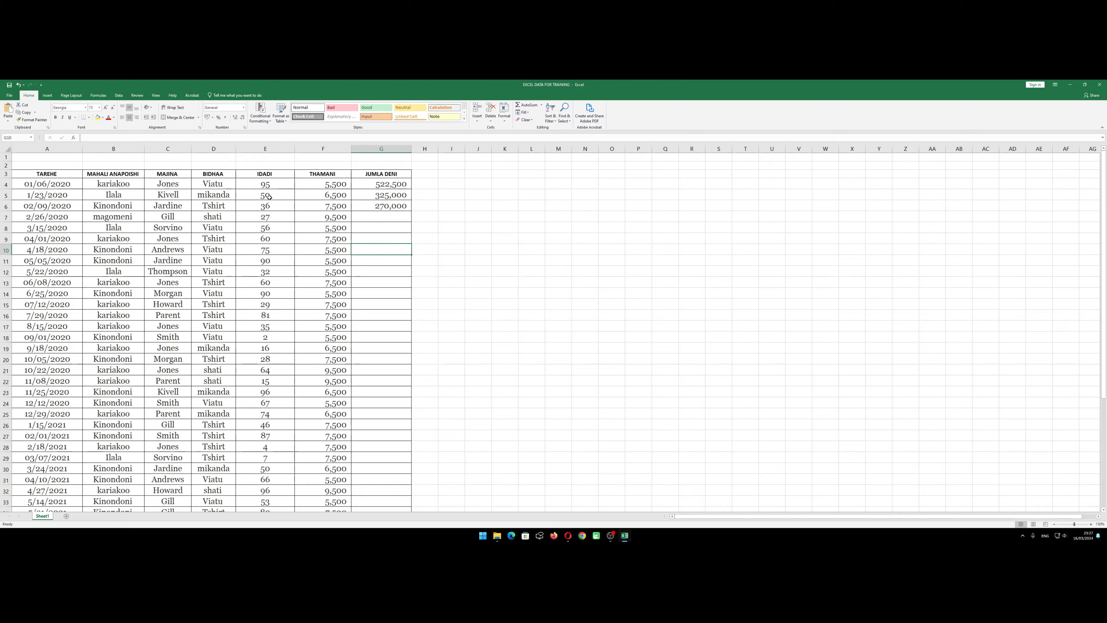
Compare the IDADI quantities with the THAMANI prices in the rows whose JUMLA DENI cells are still empty
{"action": "left_click_drag", "start_coordinate": [269, 197], "coordinate": [265, 260]}
{"action": "left_click_drag", "start_coordinate": [322, 206], "coordinate": [322, 260]}
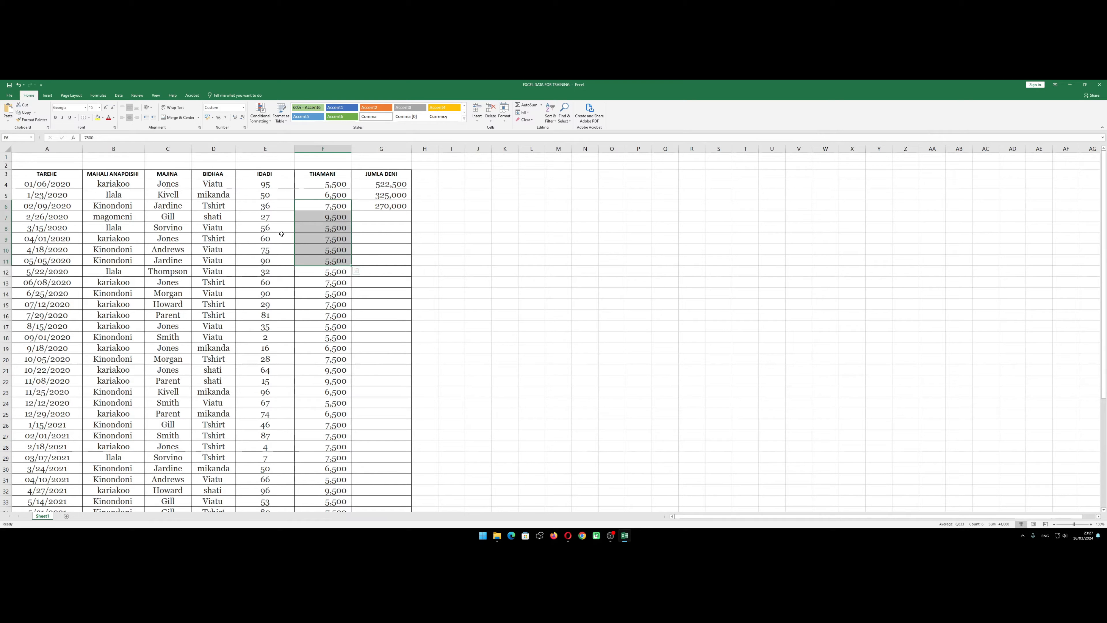
{"action": "left_click_drag", "start_coordinate": [267, 215], "coordinate": [269, 246]}
{"action": "left_click_drag", "start_coordinate": [329, 214], "coordinate": [322, 238]}
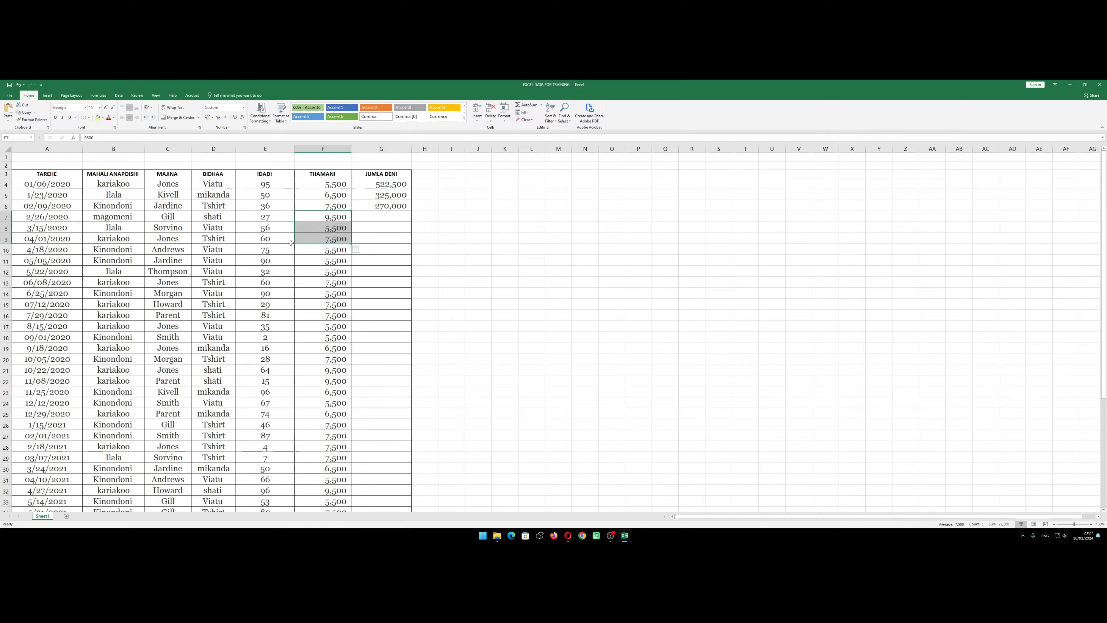
{"action": "left_click", "coordinate": [288, 241]}
{"action": "left_click", "coordinate": [332, 219]}
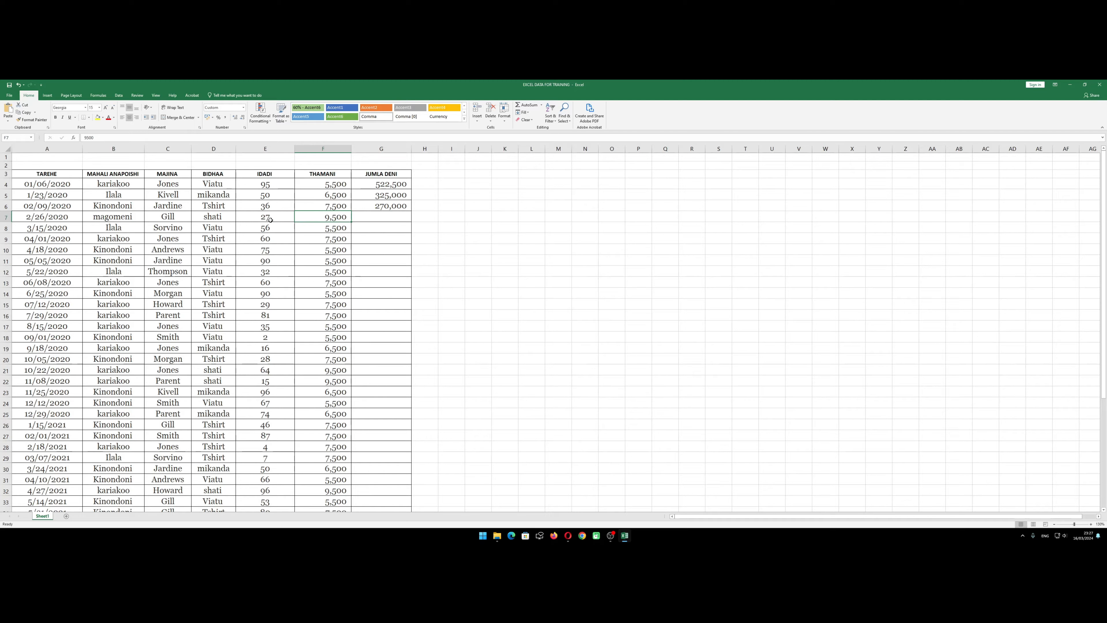
{"action": "left_click", "coordinate": [359, 230]}
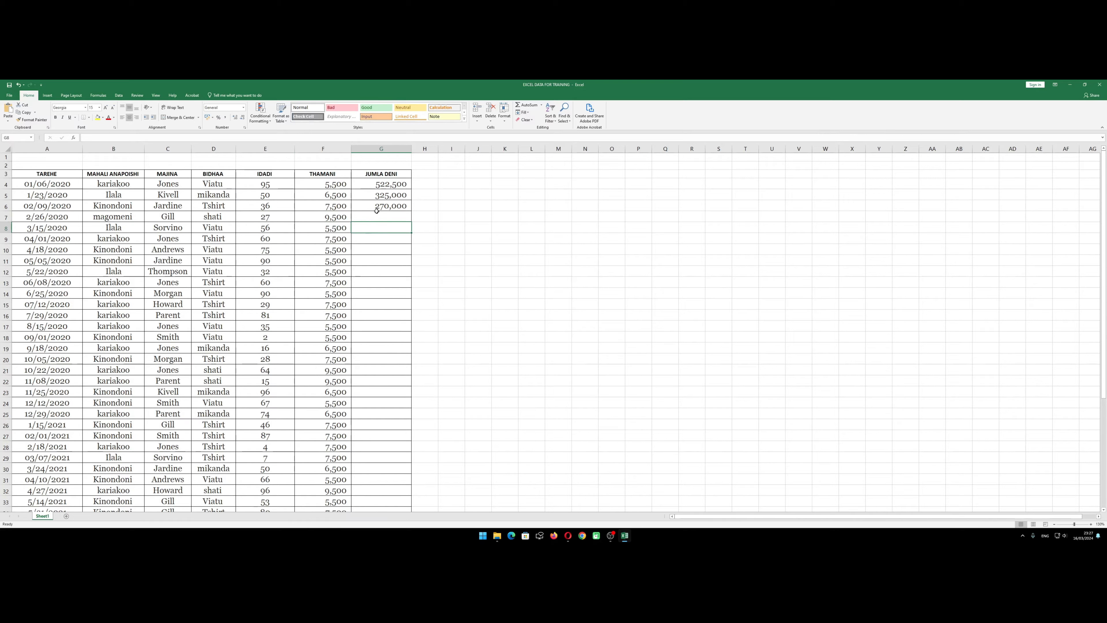
Clear the JUMLA DENI formulas of the second and third records in G5 and G6
{"action": "left_click", "coordinate": [381, 206]}
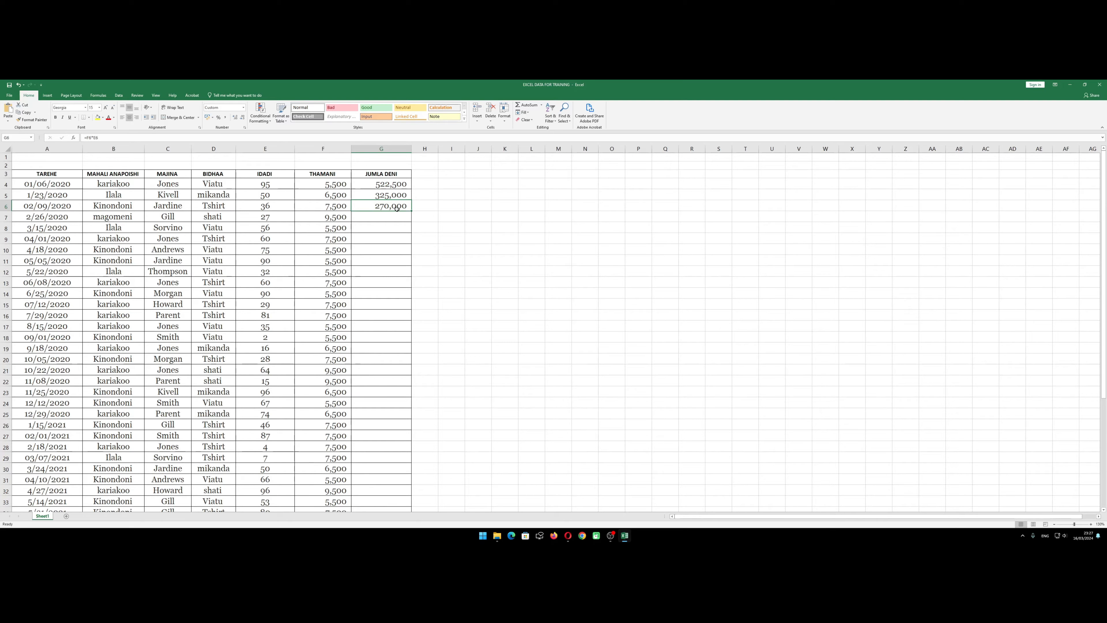
{"action": "key", "text": "Delete"}
{"action": "key", "text": "Up"}
{"action": "key", "text": "Delete"}
Fill the formula in G4 down the JUMLA DENI column to G46 and widen column G slightly
{"action": "left_click", "coordinate": [399, 185]}
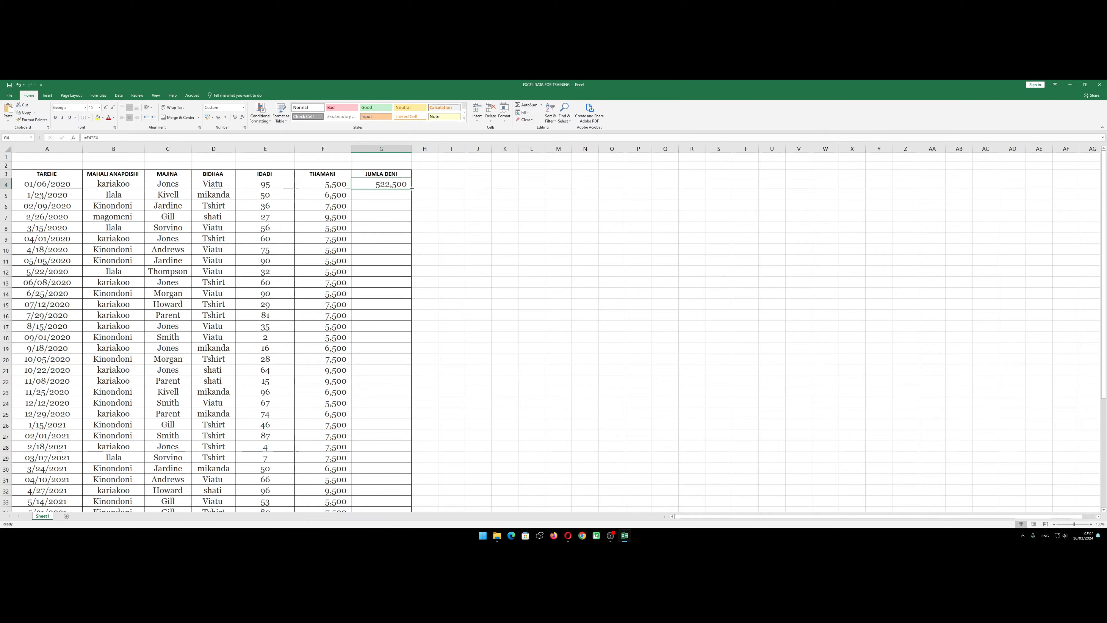
{"action": "left_click_drag", "start_coordinate": [411, 189], "coordinate": [395, 501]}
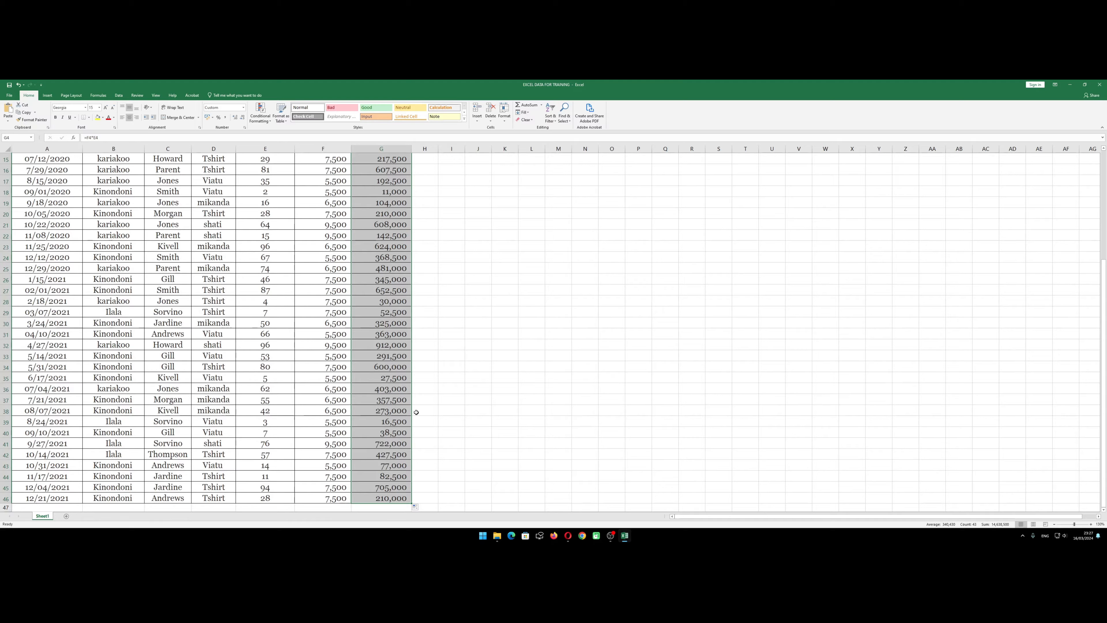
{"action": "scroll", "coordinate": [420, 395], "scroll_direction": "up", "scroll_amount": 5}
{"action": "left_click", "coordinate": [426, 375]}
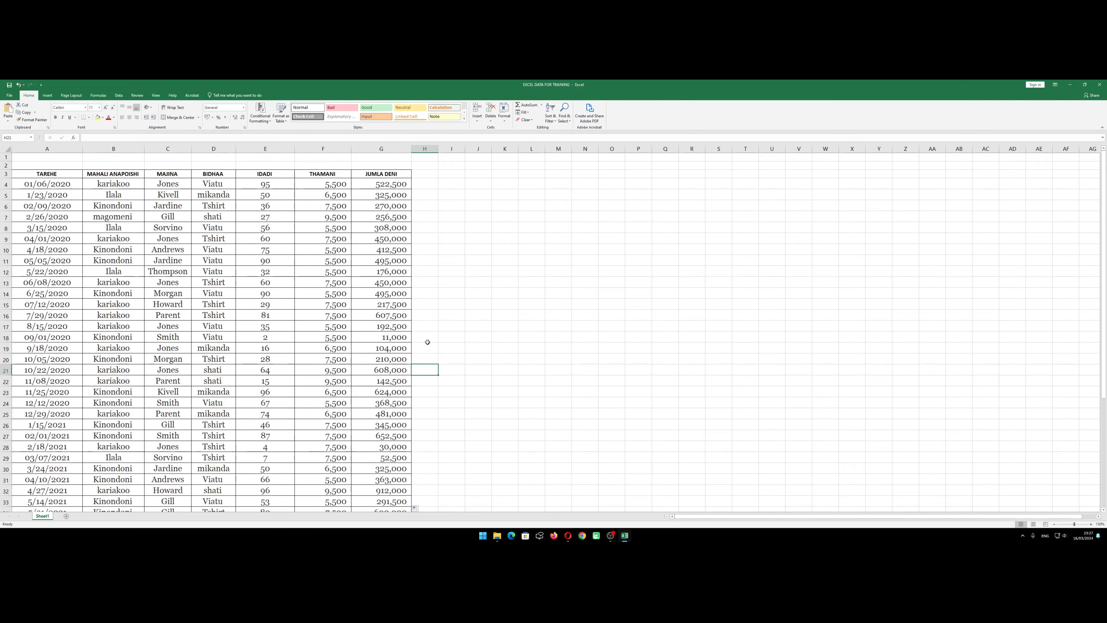
{"action": "left_click_drag", "start_coordinate": [412, 148], "coordinate": [419, 149]}
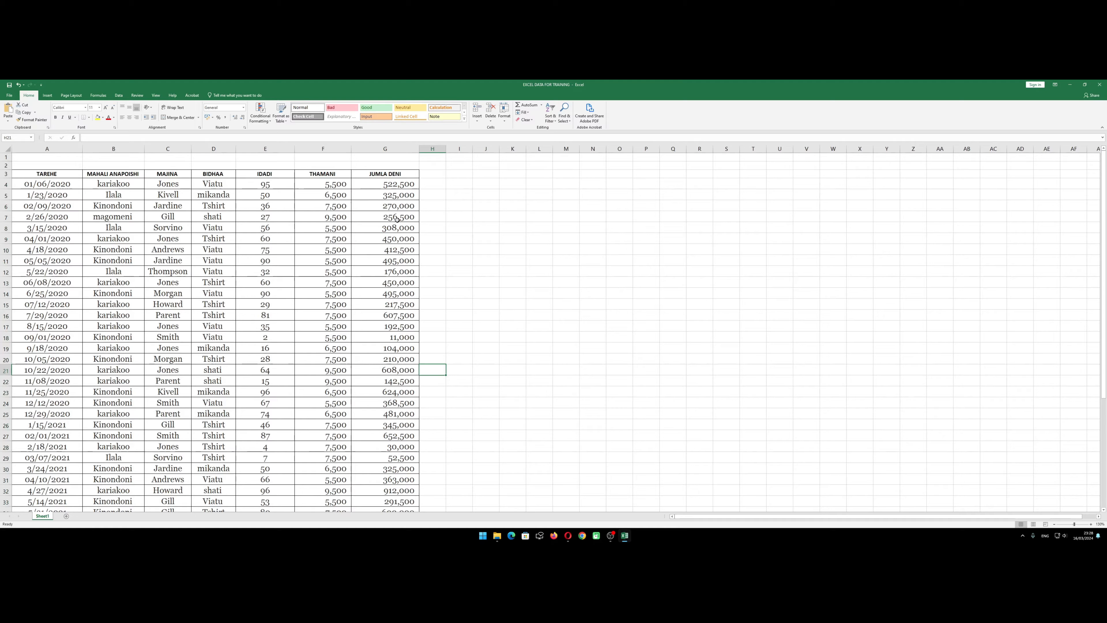
Check the filled JUMLA DENI cells from the first record down to the last one in row 46
{"action": "left_click_drag", "start_coordinate": [383, 188], "coordinate": [364, 508]}
{"action": "scroll", "coordinate": [386, 428], "scroll_direction": "down", "scroll_amount": 2}
{"action": "left_click", "coordinate": [386, 425]}
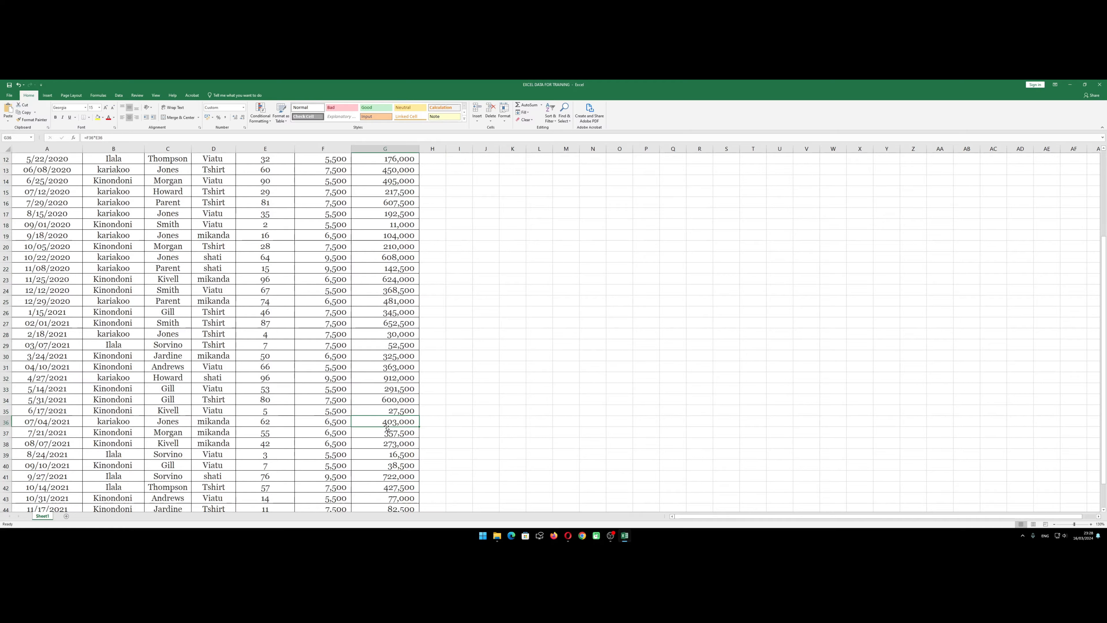
{"action": "scroll", "coordinate": [387, 428], "scroll_direction": "down", "scroll_amount": 4}
{"action": "left_click", "coordinate": [393, 377]}
{"action": "left_click", "coordinate": [393, 389]}
{"action": "left_click", "coordinate": [380, 402]}
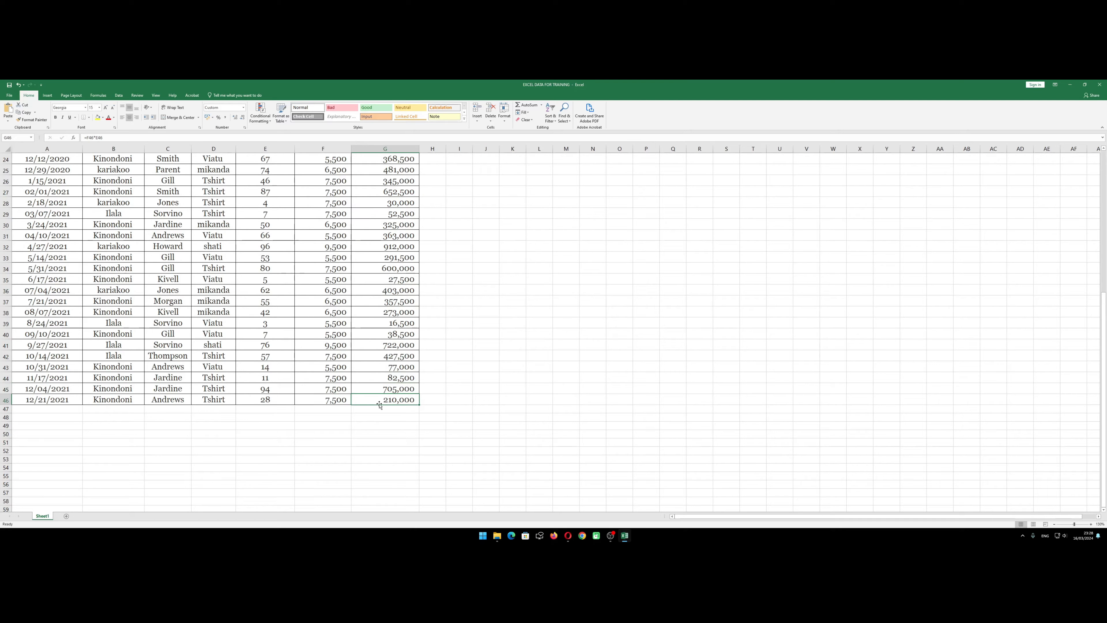
{"action": "left_click", "coordinate": [327, 410]}
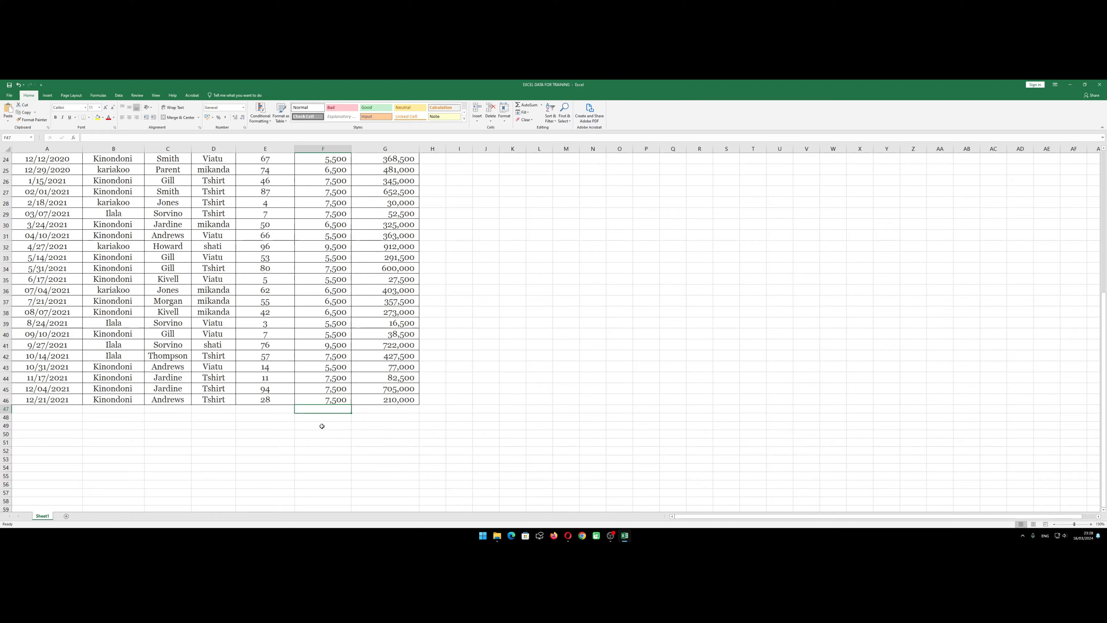
Try to total the JUMLA DENI column in G47 with the plain range formula =G4:G46, and clear the cell
{"action": "left_click", "coordinate": [367, 410]}
{"action": "scroll", "coordinate": [386, 331], "scroll_direction": "up", "scroll_amount": 8}
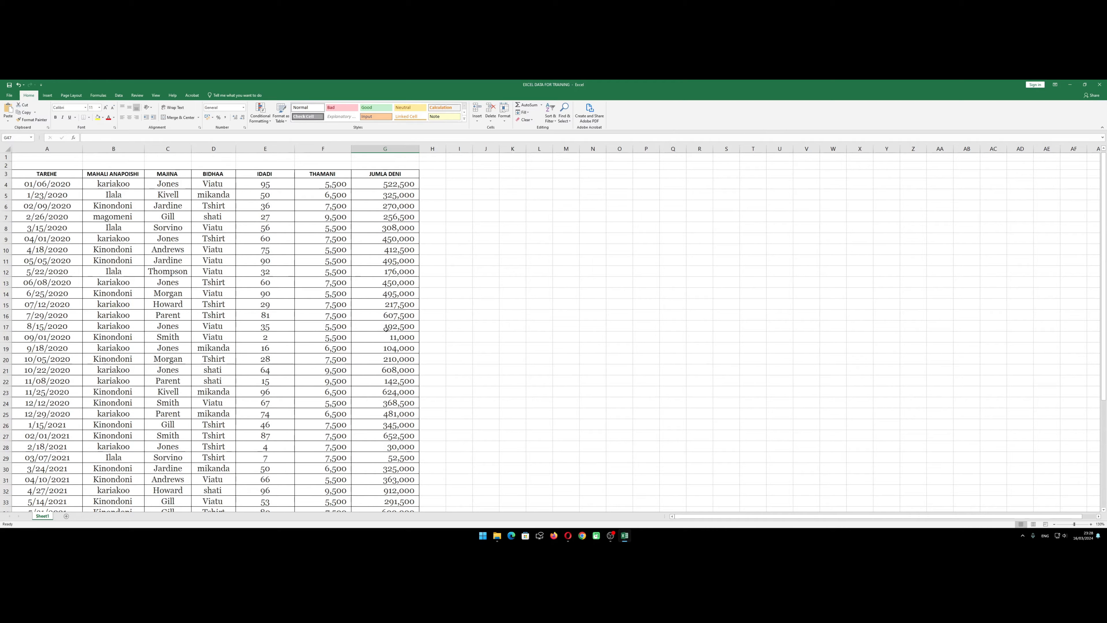
{"action": "scroll", "coordinate": [386, 329], "scroll_direction": "down", "scroll_amount": 9}
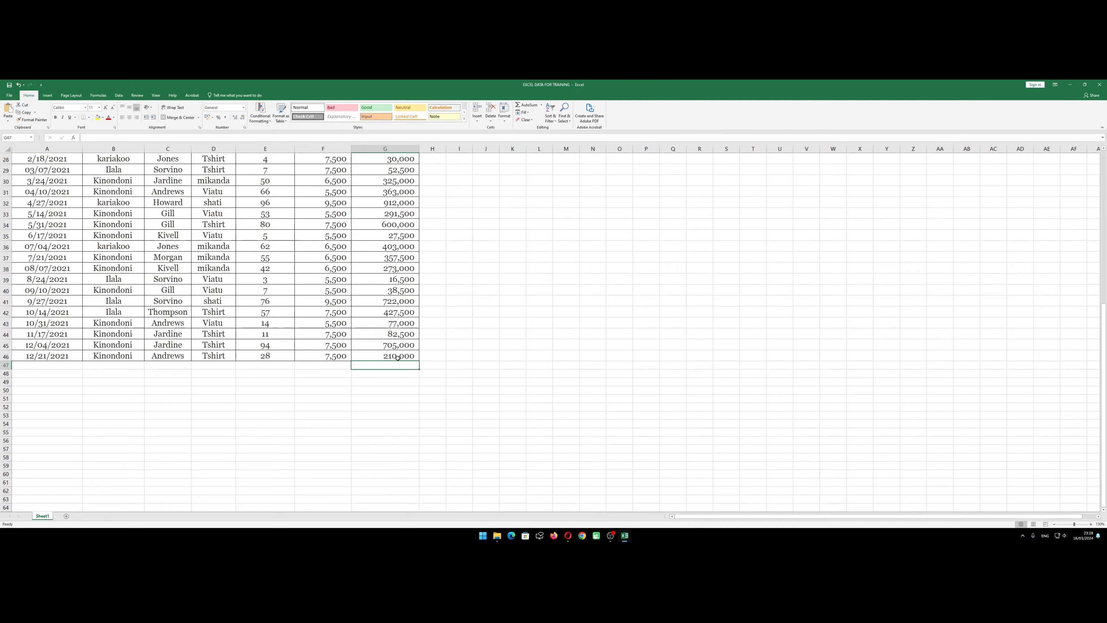
{"action": "type", "text": "="}
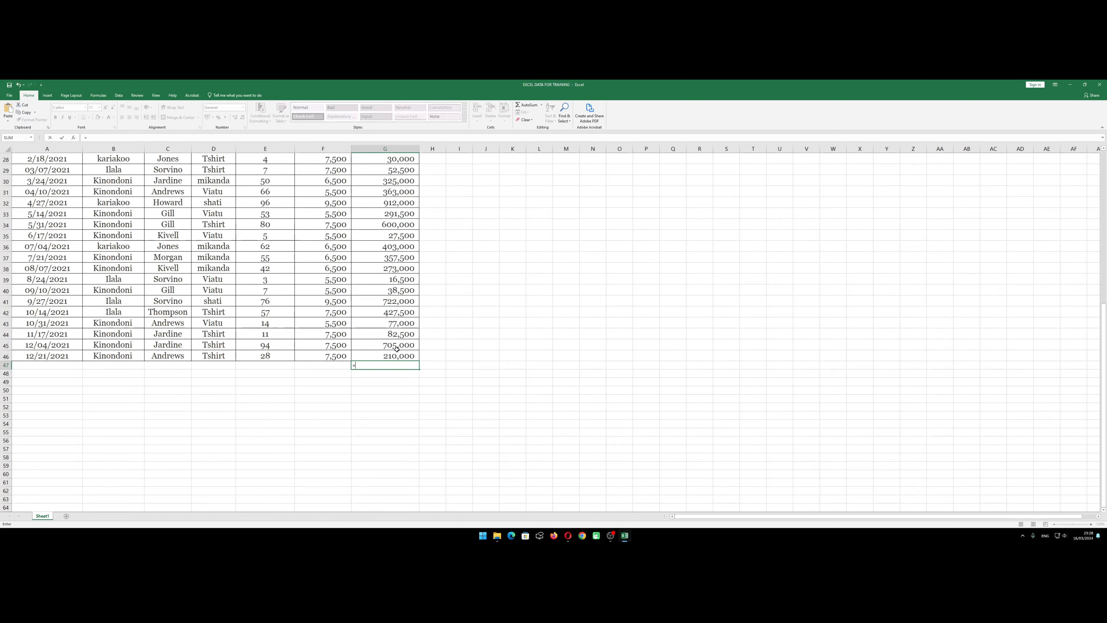
{"action": "scroll", "coordinate": [397, 305], "scroll_direction": "up", "scroll_amount": 9}
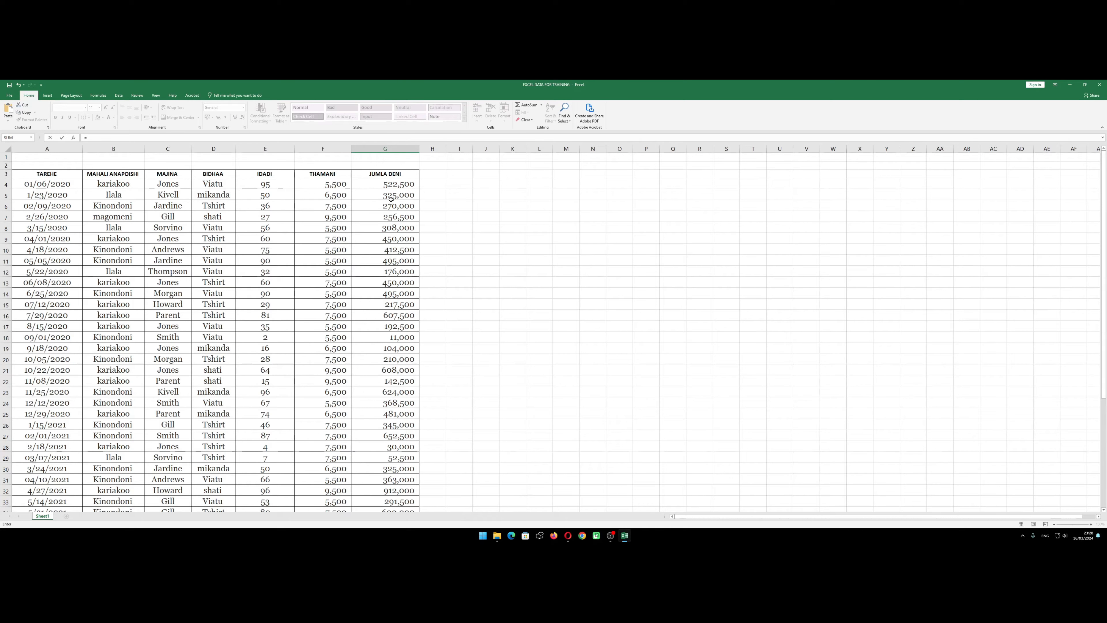
{"action": "left_click_drag", "start_coordinate": [393, 184], "coordinate": [382, 497]}
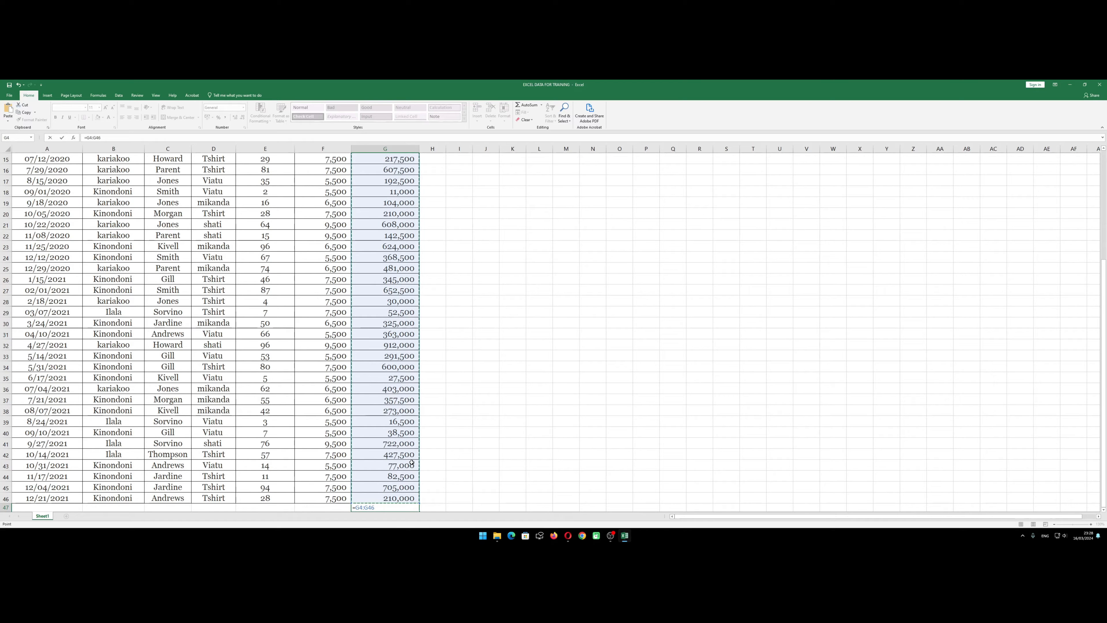
{"action": "key", "text": "Return"}
{"action": "left_click", "coordinate": [389, 496]}
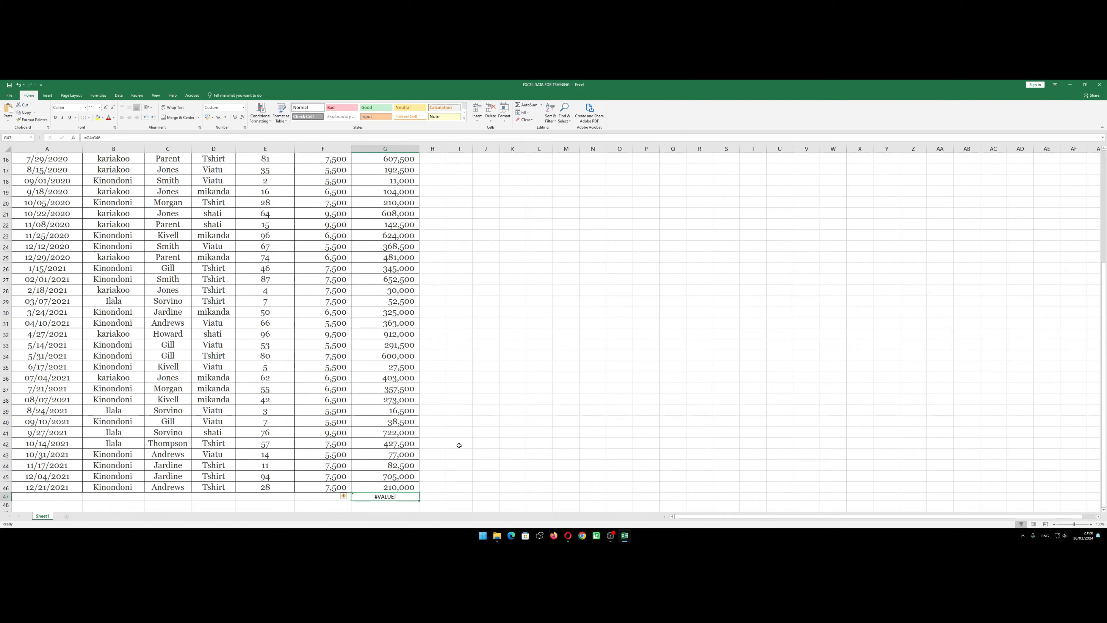
{"action": "key", "text": "Delete"}
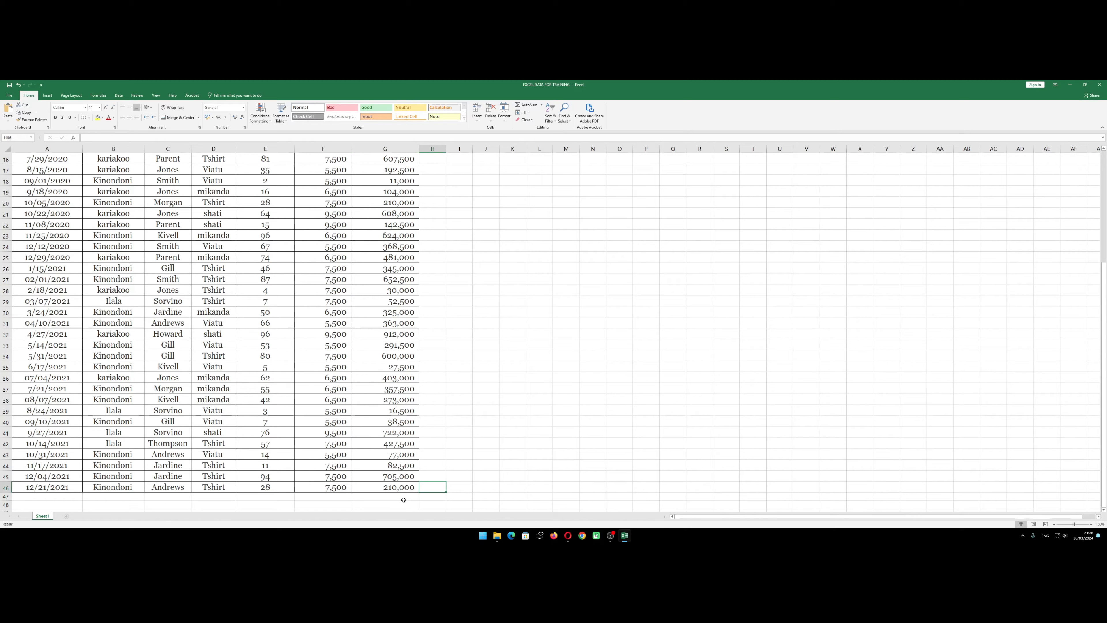
Total the JUMLA DENI column in G47 with the SUM function over the range G4:G46
{"action": "type", "text": "="}
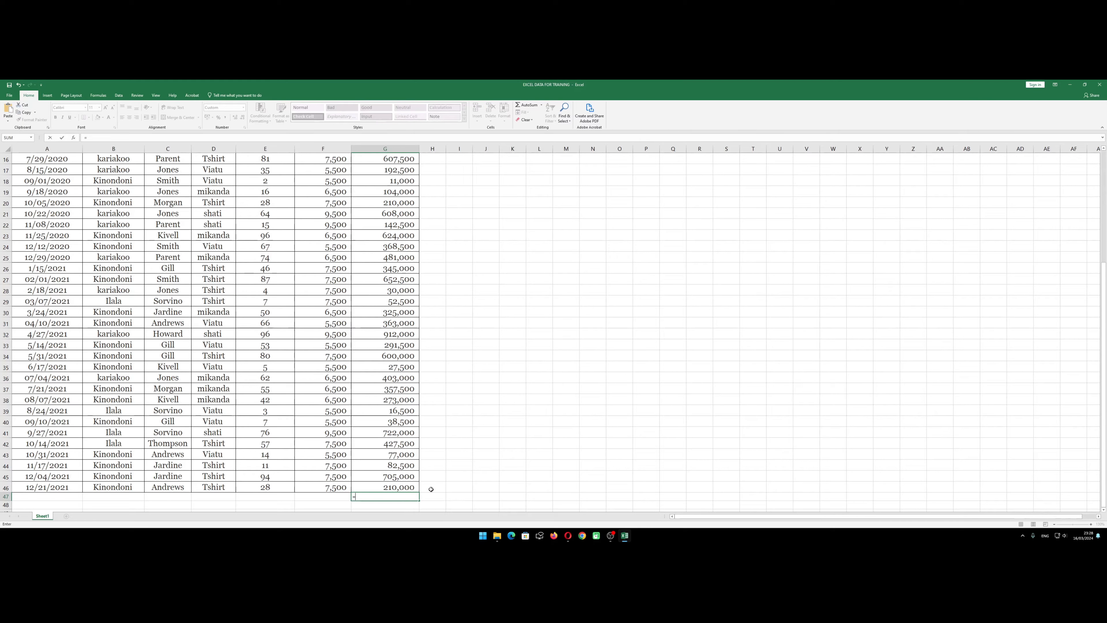
{"action": "type", "text": "sum"}
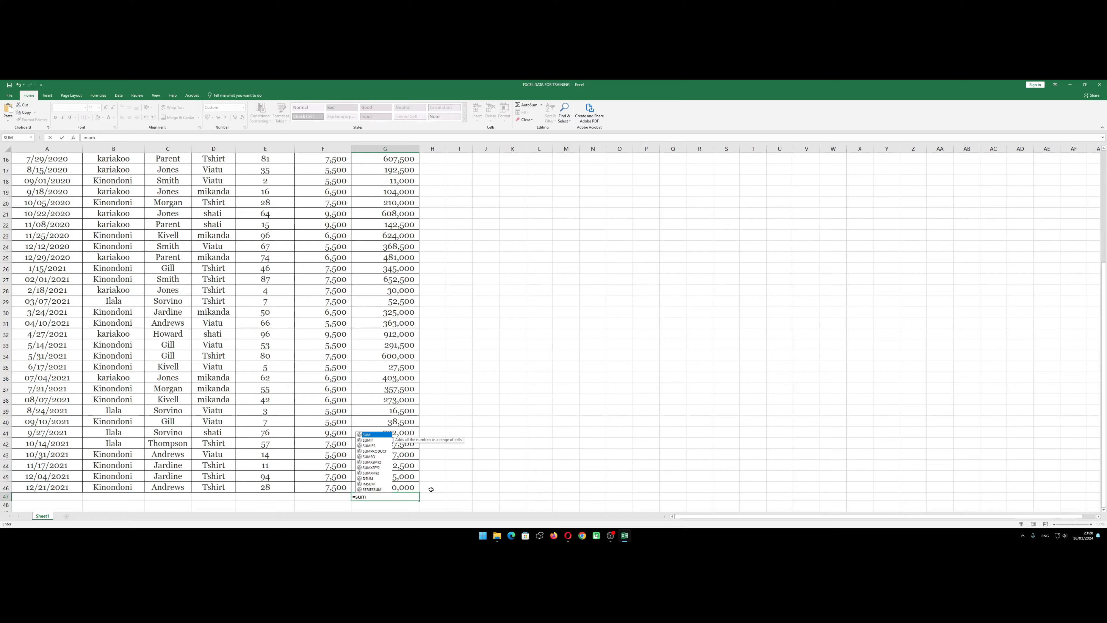
{"action": "double_click", "coordinate": [367, 435]}
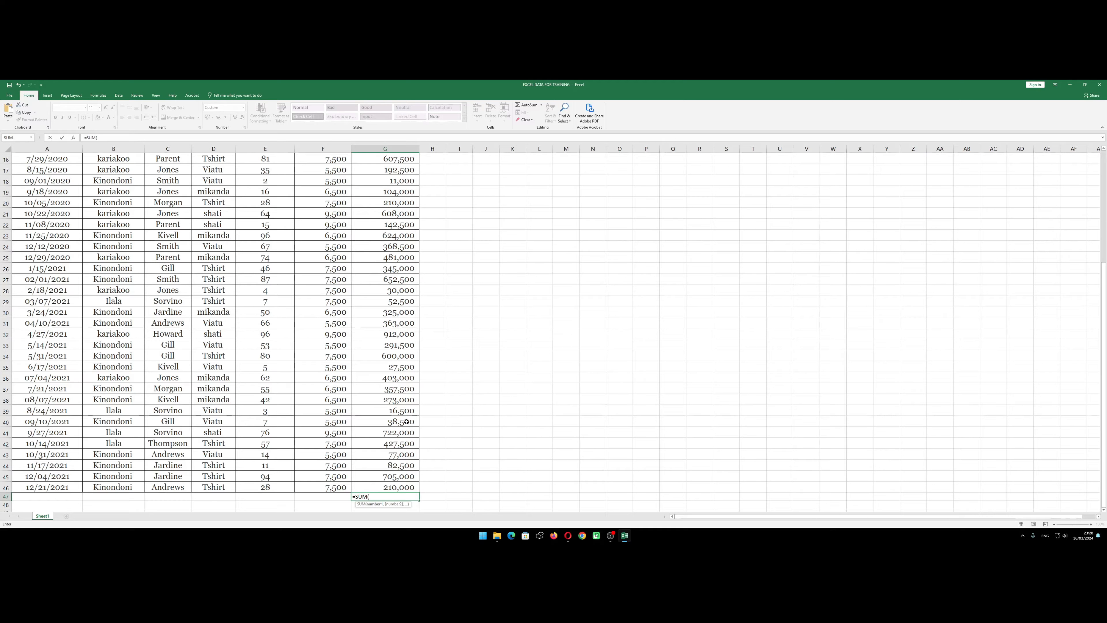
{"action": "scroll", "coordinate": [395, 342], "scroll_direction": "up", "scroll_amount": 5}
{"action": "left_click_drag", "start_coordinate": [377, 184], "coordinate": [385, 497]}
{"action": "scroll", "coordinate": [402, 453], "scroll_direction": "down", "scroll_amount": 3}
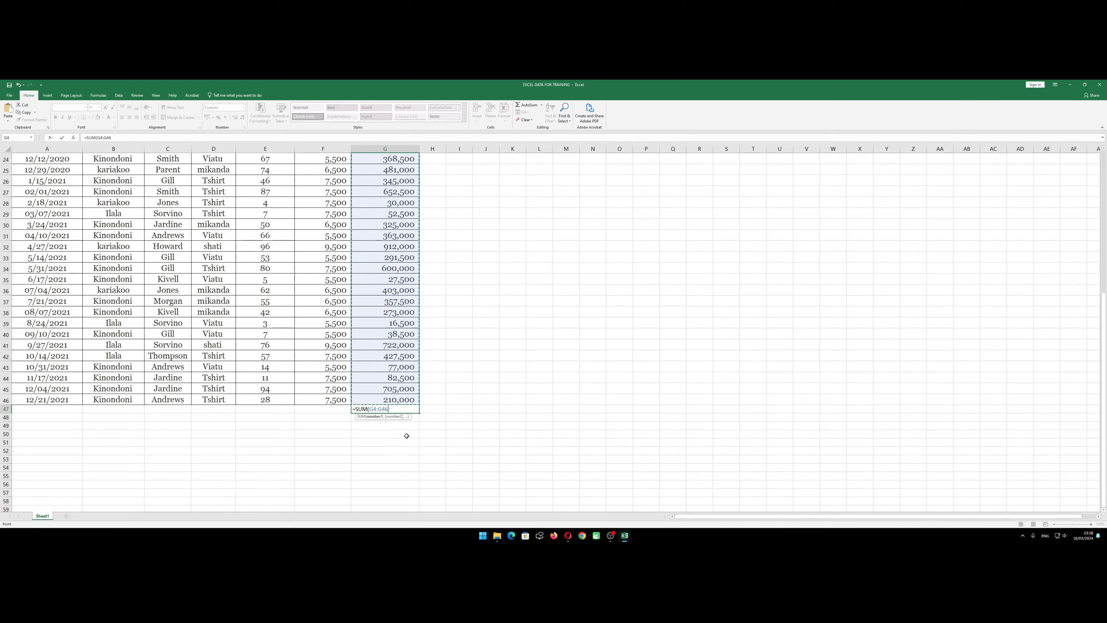
{"action": "key", "text": "Return"}
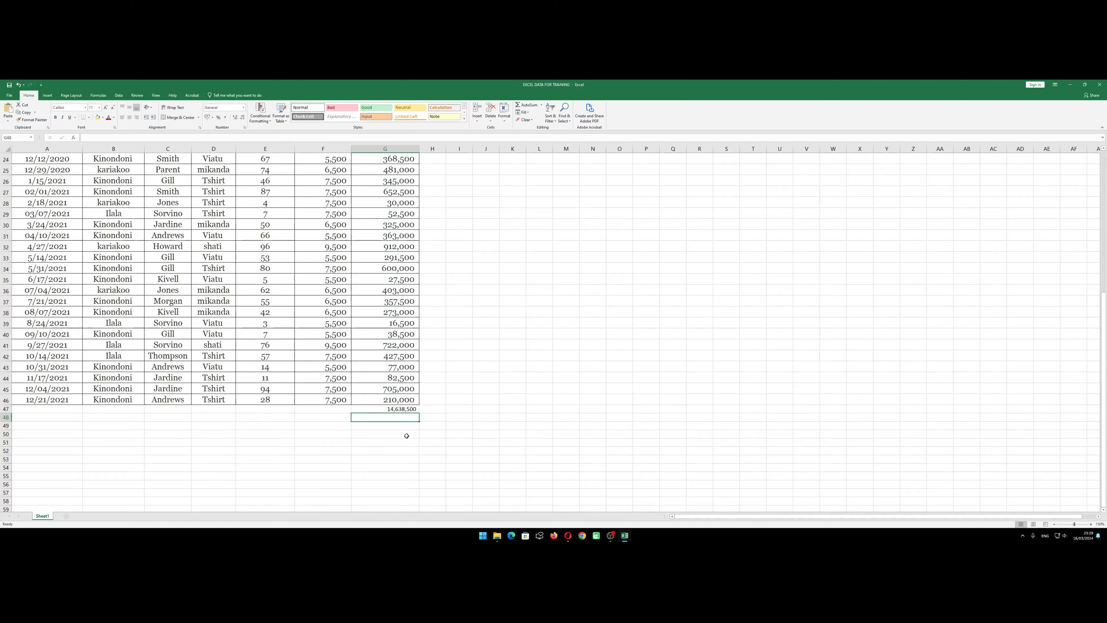
Examine the total in G47 and compare its formula and appearance with the JUMLA DENI cells above it
{"action": "left_click", "coordinate": [400, 434]}
{"action": "left_click", "coordinate": [399, 409]}
{"action": "left_click", "coordinate": [409, 432]}
{"action": "left_click", "coordinate": [400, 409]}
{"action": "left_click", "coordinate": [396, 389]}
{"action": "left_click", "coordinate": [394, 409]}
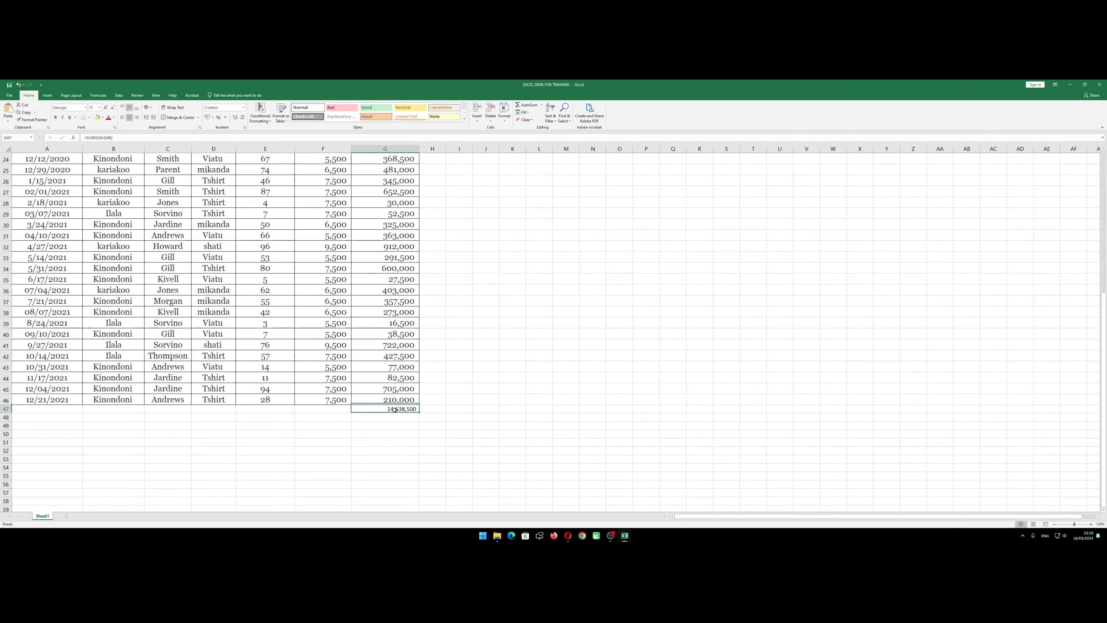
{"action": "left_click", "coordinate": [393, 401]}
{"action": "left_click", "coordinate": [396, 389]}
{"action": "left_click", "coordinate": [400, 344]}
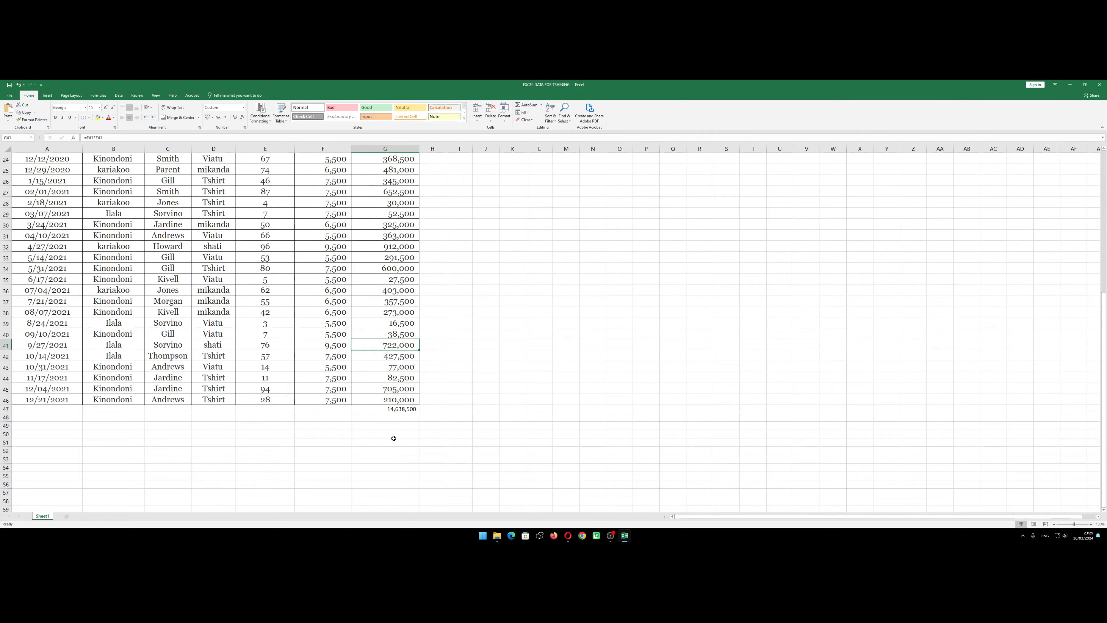
Copy the formatting of the last JUMLA DENI record in G46 onto the total in G47 with Format Painter
{"action": "key", "text": "Down"}
{"action": "key", "text": "Down"}
{"action": "key", "text": "Down"}
{"action": "key", "text": "Down"}
{"action": "key", "text": "Down"}
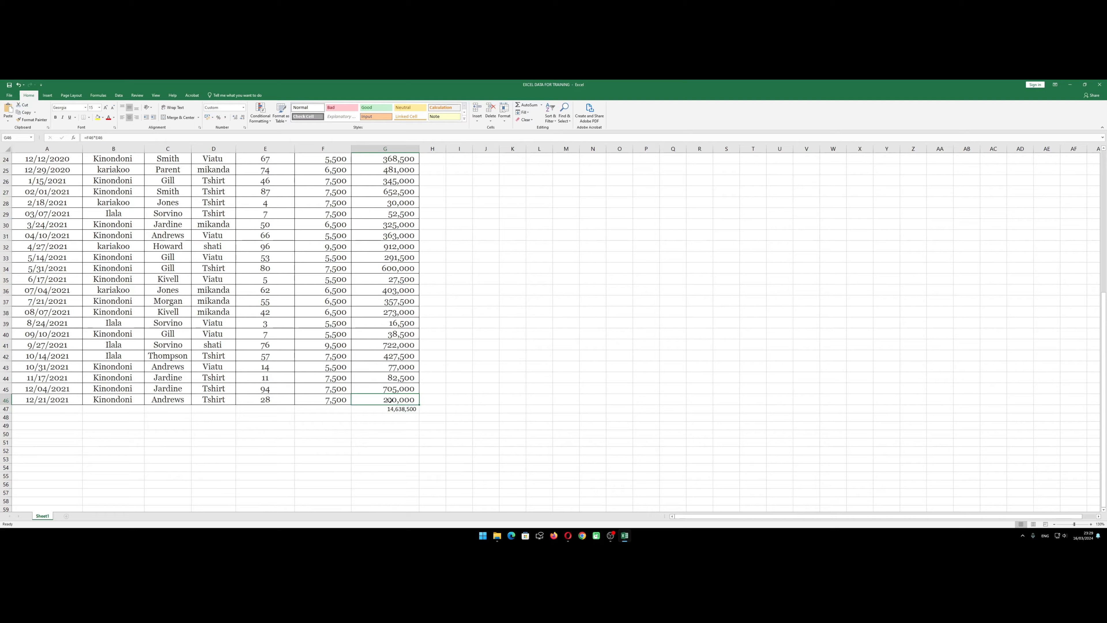
{"action": "left_click", "coordinate": [40, 121]}
{"action": "left_click", "coordinate": [383, 410]}
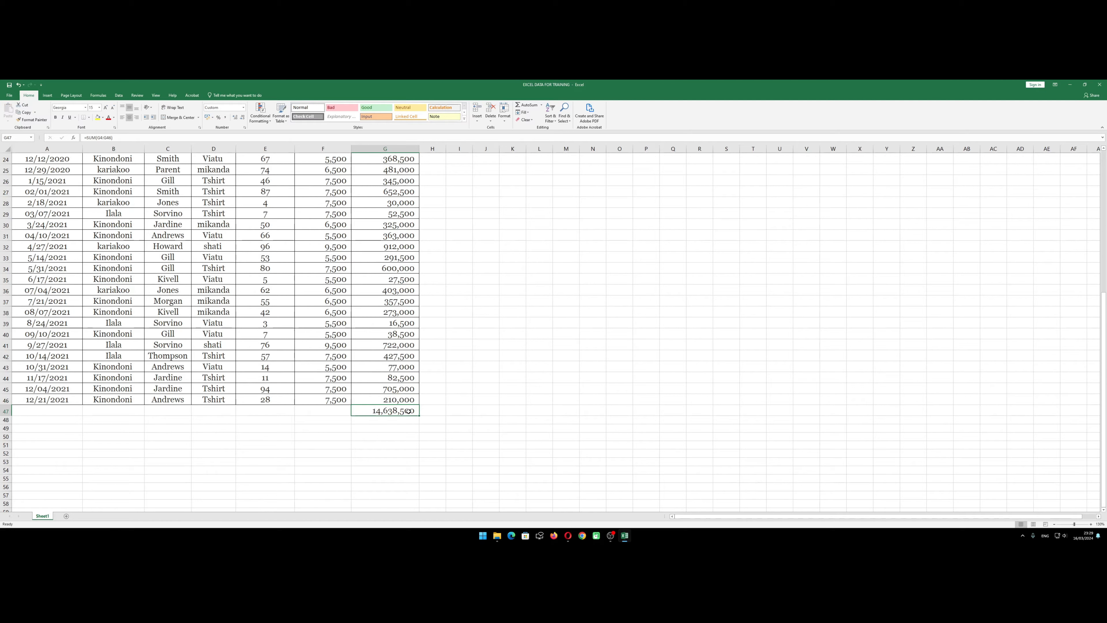
{"action": "key", "text": "Right"}
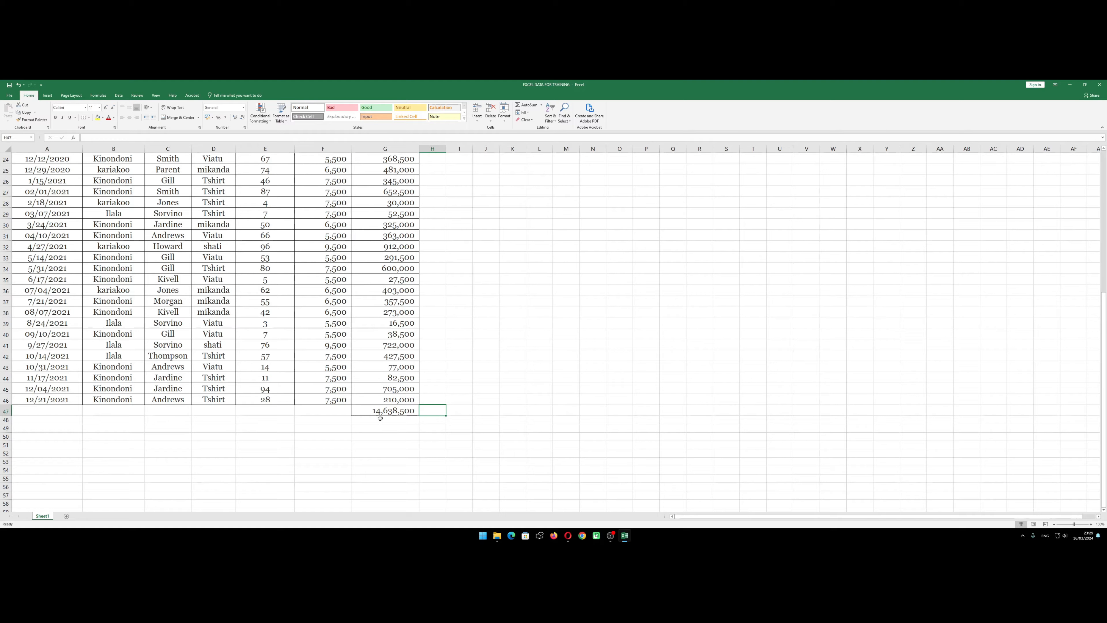
Review the completed JUMLA DENI column from the first record down to the formatted total in G47
{"action": "left_click", "coordinate": [381, 427]}
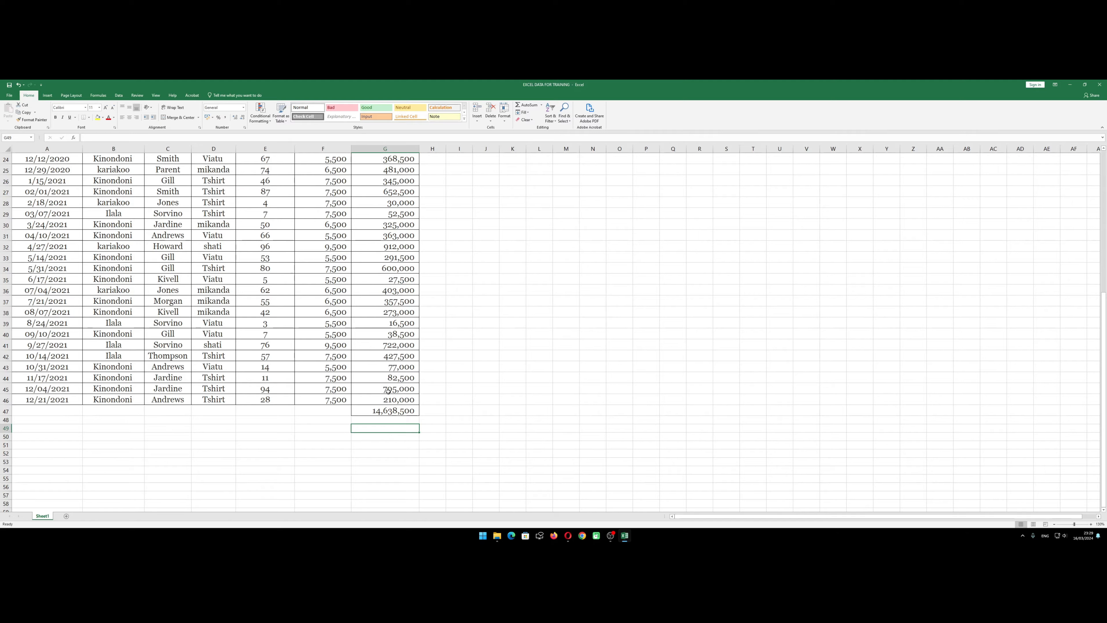
{"action": "left_click", "coordinate": [386, 412]}
{"action": "left_click", "coordinate": [398, 400]}
{"action": "scroll", "coordinate": [410, 395], "scroll_direction": "up", "scroll_amount": 2}
{"action": "scroll", "coordinate": [410, 396], "scroll_direction": "down", "scroll_amount": 3}
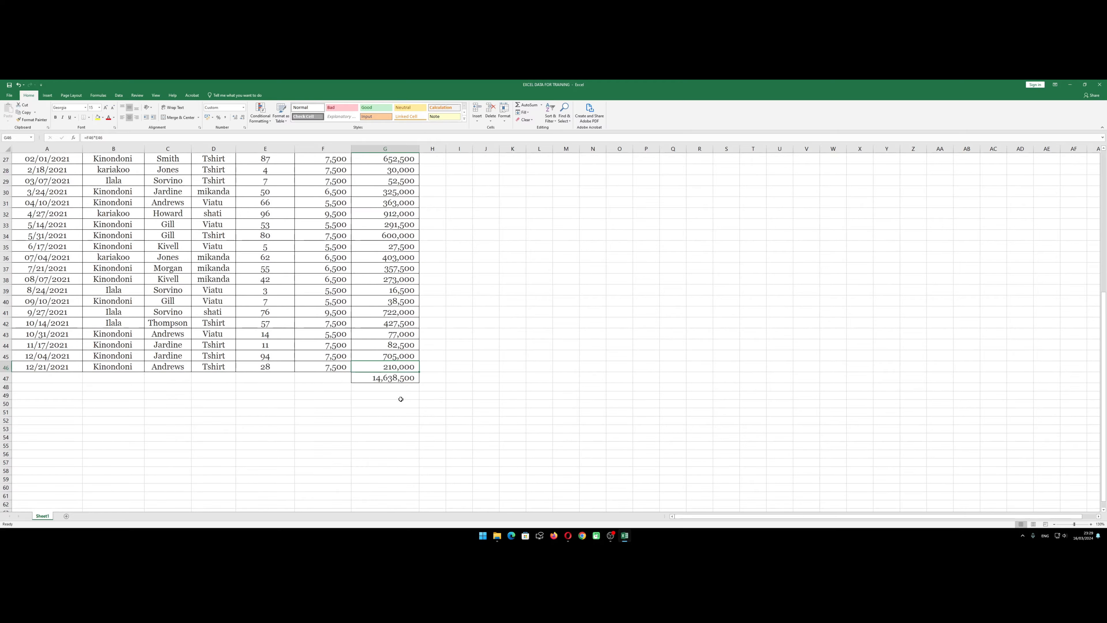
{"action": "key", "text": "Down"}
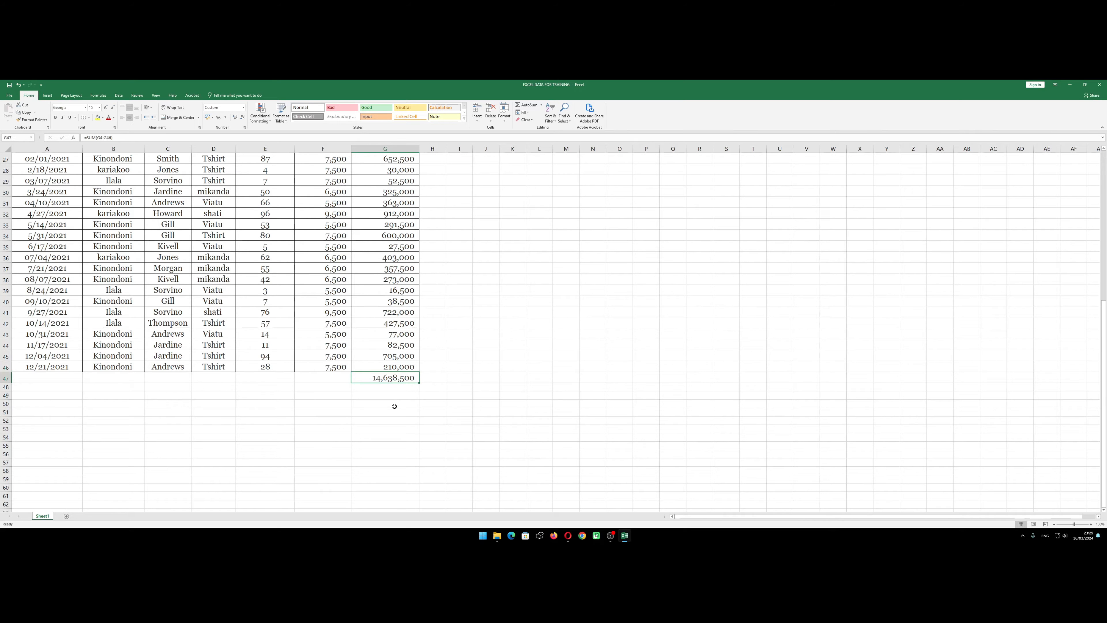
{"action": "scroll", "coordinate": [394, 405], "scroll_direction": "up", "scroll_amount": 9}
{"action": "left_click", "coordinate": [392, 318]}
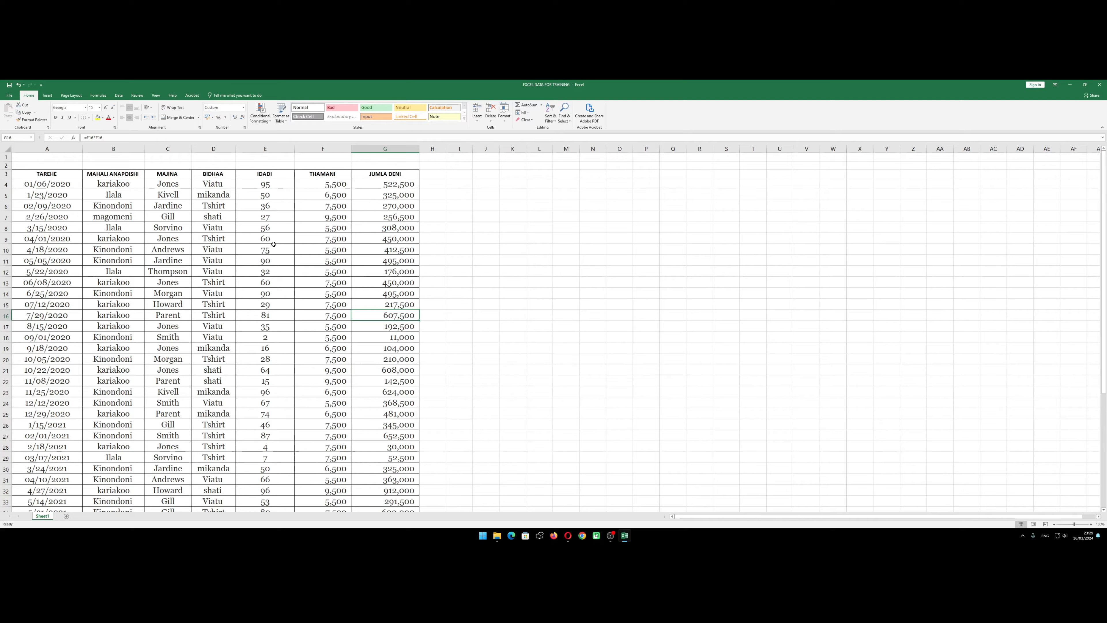
{"action": "left_click", "coordinate": [373, 261]}
{"action": "scroll", "coordinate": [375, 266], "scroll_direction": "down", "scroll_amount": 5}
{"action": "scroll", "coordinate": [377, 279], "scroll_direction": "up", "scroll_amount": 5}
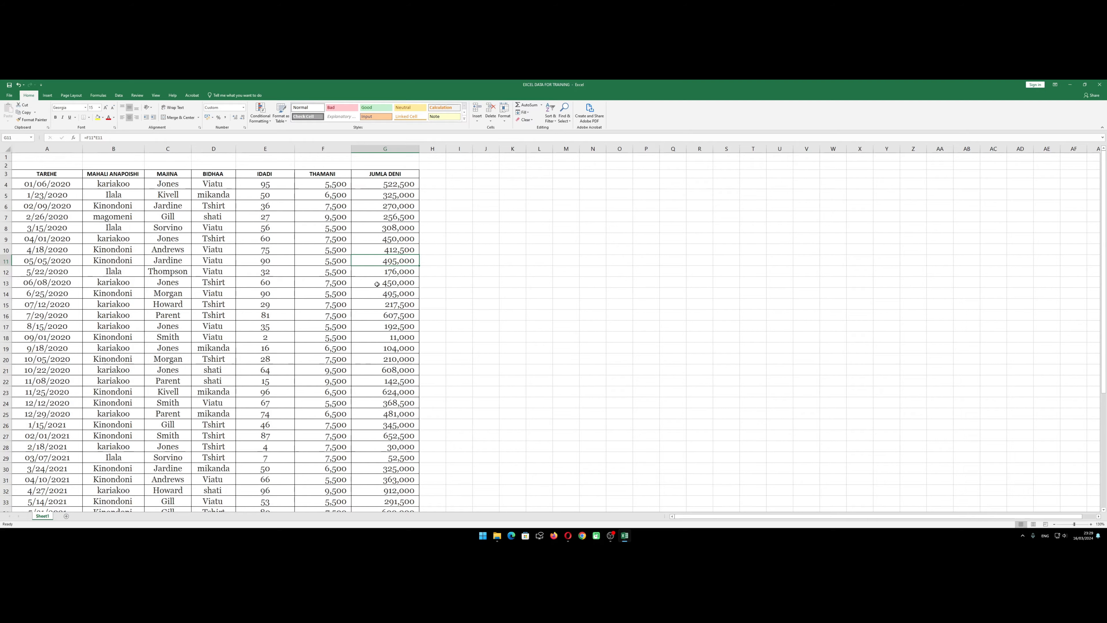
{"action": "scroll", "coordinate": [379, 305], "scroll_direction": "down", "scroll_amount": 8}
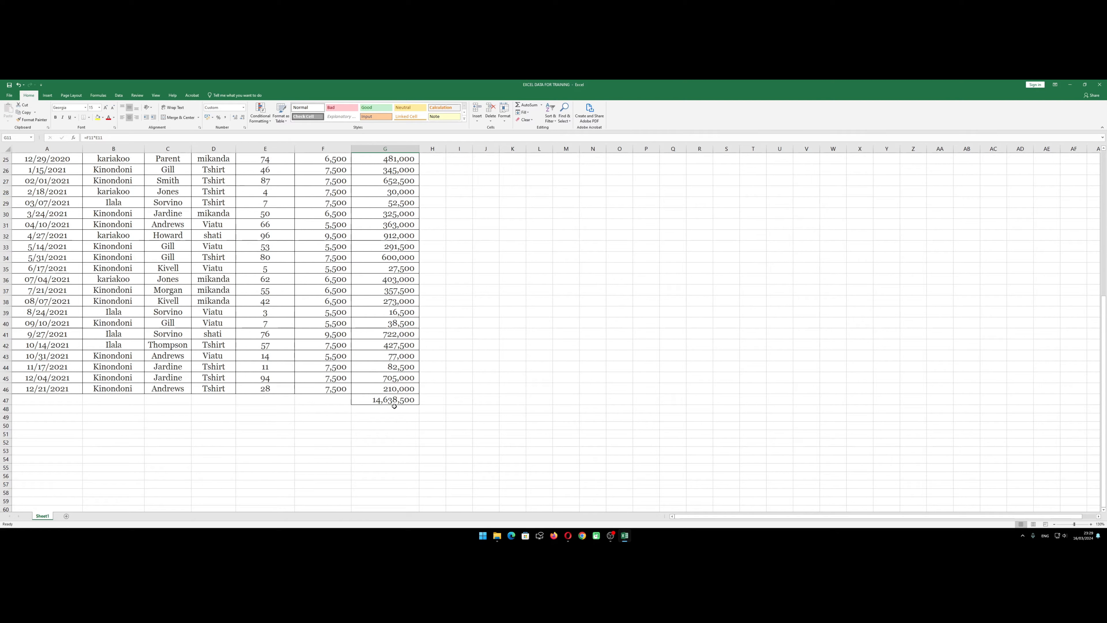
{"action": "left_click", "coordinate": [383, 416]}
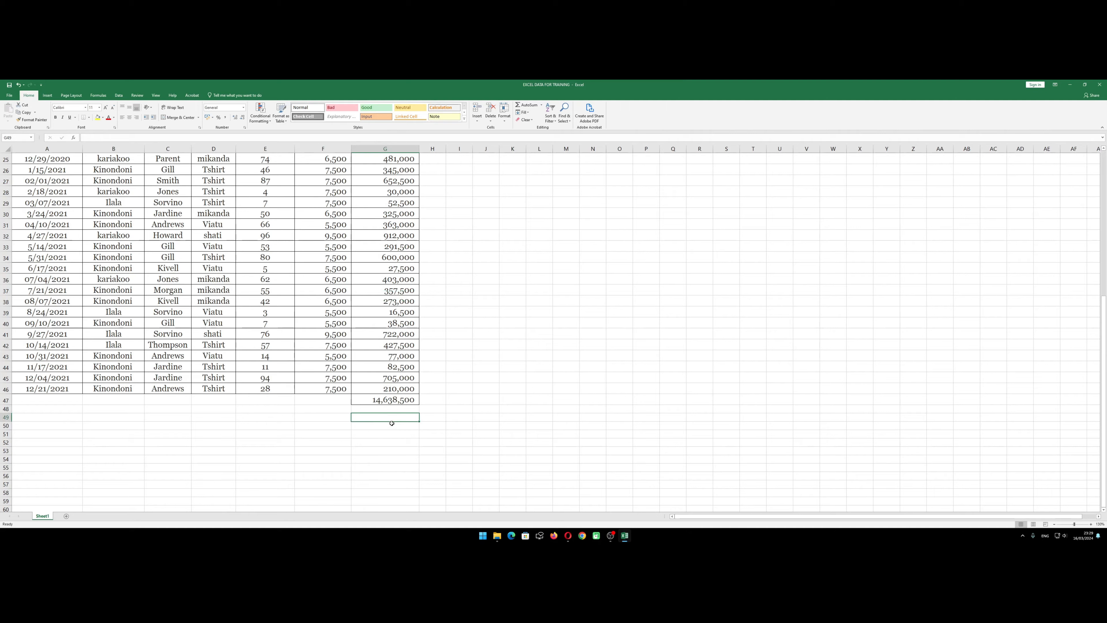
{"action": "left_click", "coordinate": [347, 415]}
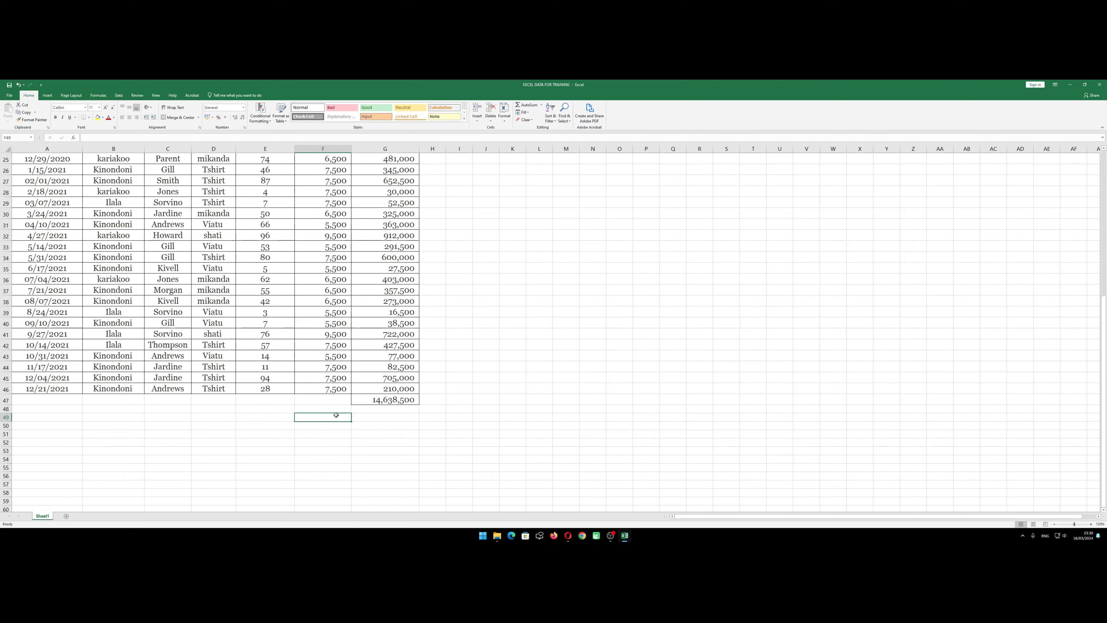
{"action": "left_click", "coordinate": [336, 435]}
{"action": "left_click", "coordinate": [353, 424]}
{"action": "left_click", "coordinate": [334, 419]}
{"action": "left_click", "coordinate": [386, 400]}
{"action": "scroll", "coordinate": [387, 415], "scroll_direction": "up", "scroll_amount": 7}
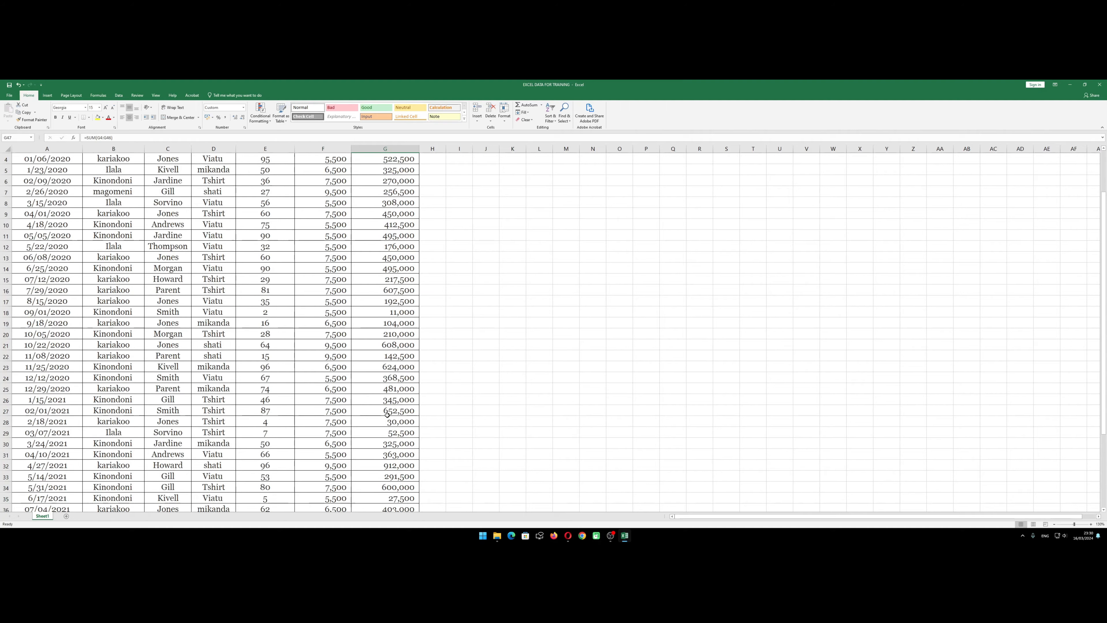
{"action": "scroll", "coordinate": [387, 415], "scroll_direction": "up", "scroll_amount": 1}
{"action": "scroll", "coordinate": [383, 413], "scroll_direction": "down", "scroll_amount": 12}
{"action": "left_click", "coordinate": [355, 286]}
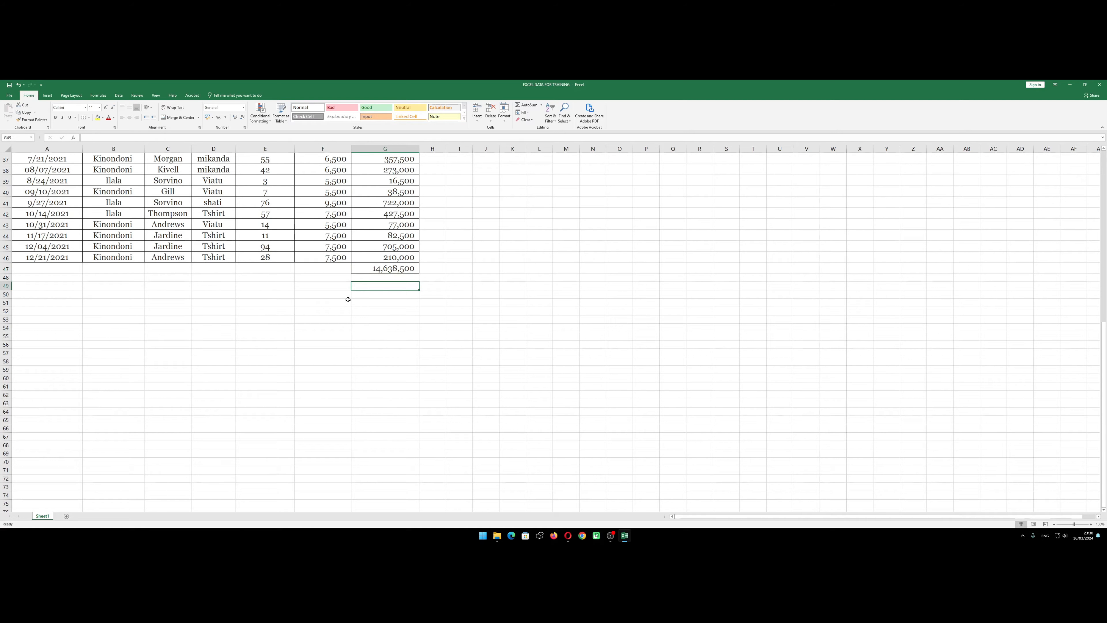
Enter the label TOTAL in F47, beside the sum of the JUMLA DENI column
{"action": "scroll", "coordinate": [348, 299], "scroll_direction": "up", "scroll_amount": 2}
{"action": "left_click", "coordinate": [330, 335]}
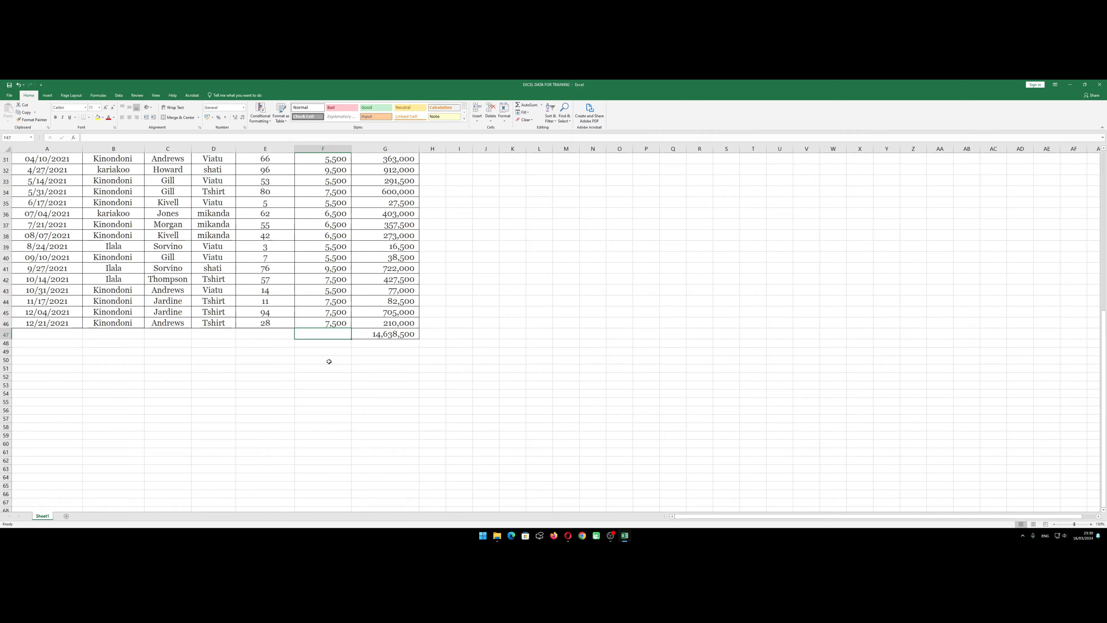
{"action": "type", "text": "tota"}
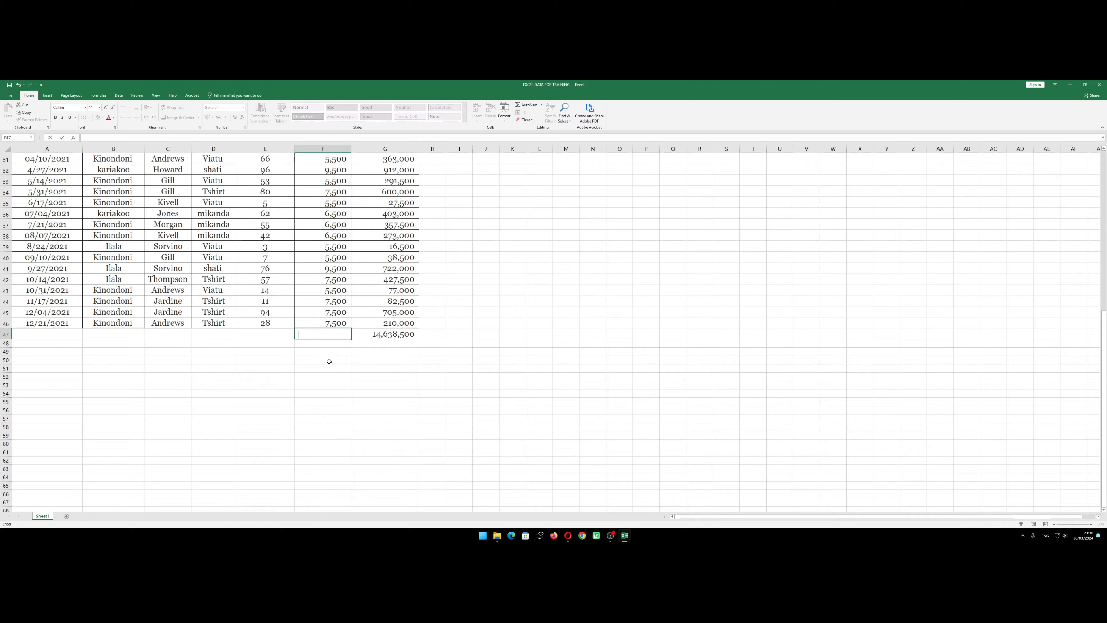
{"action": "key", "text": "BackSpace"}
{"action": "key", "text": "BackSpace"}
{"action": "type", "text": "TOT"}
{"action": "key", "text": "Return"}
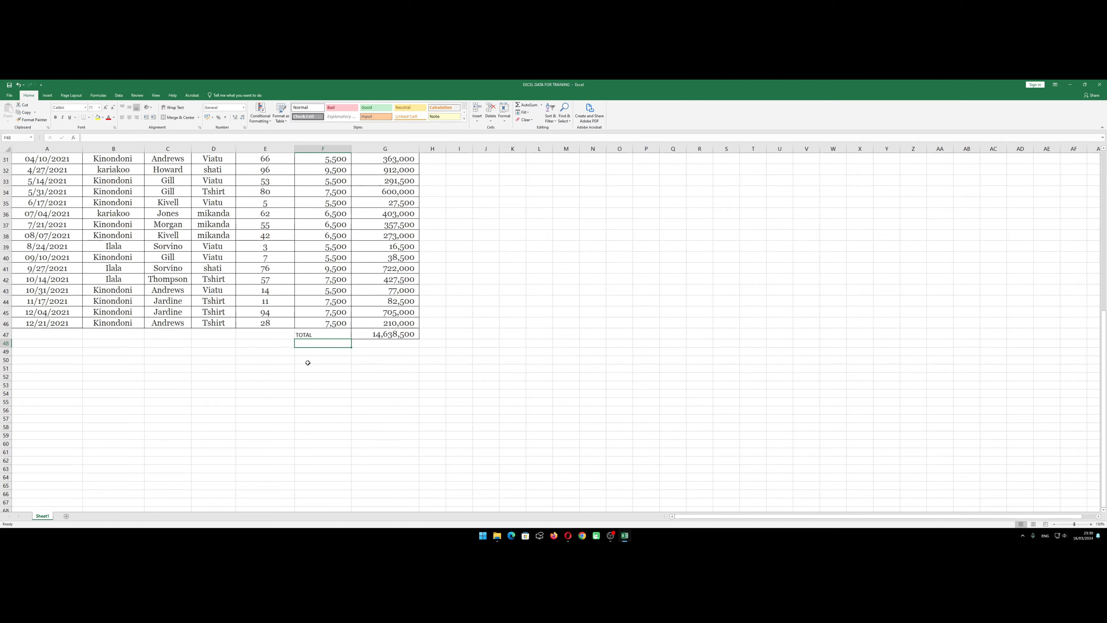
Enter the label SUBTOTAL in F48, directly below the TOTAL label
{"action": "type", "text": "SUBTO"}
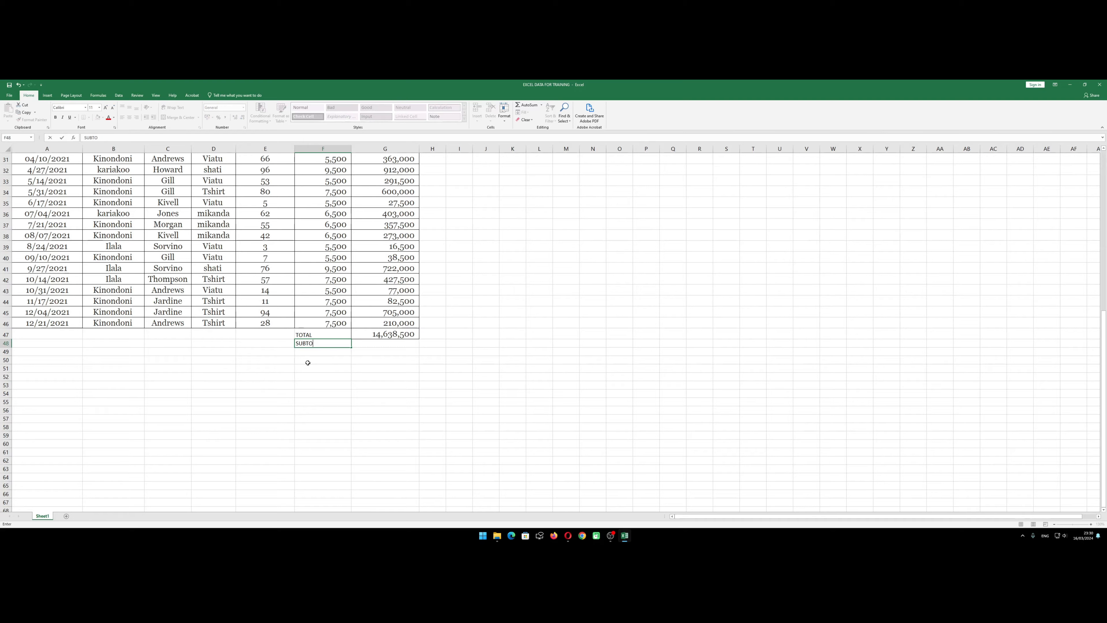
{"action": "type", "text": "TAL"}
{"action": "key", "text": "Return"}
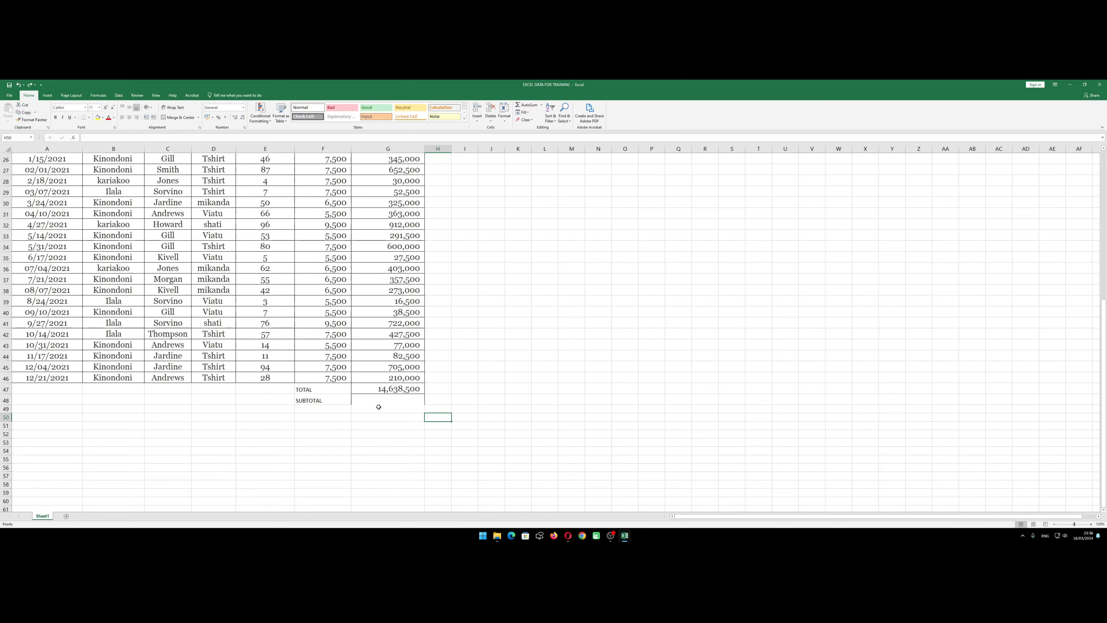
{"action": "scroll", "coordinate": [375, 406], "scroll_direction": "up", "scroll_amount": 1}
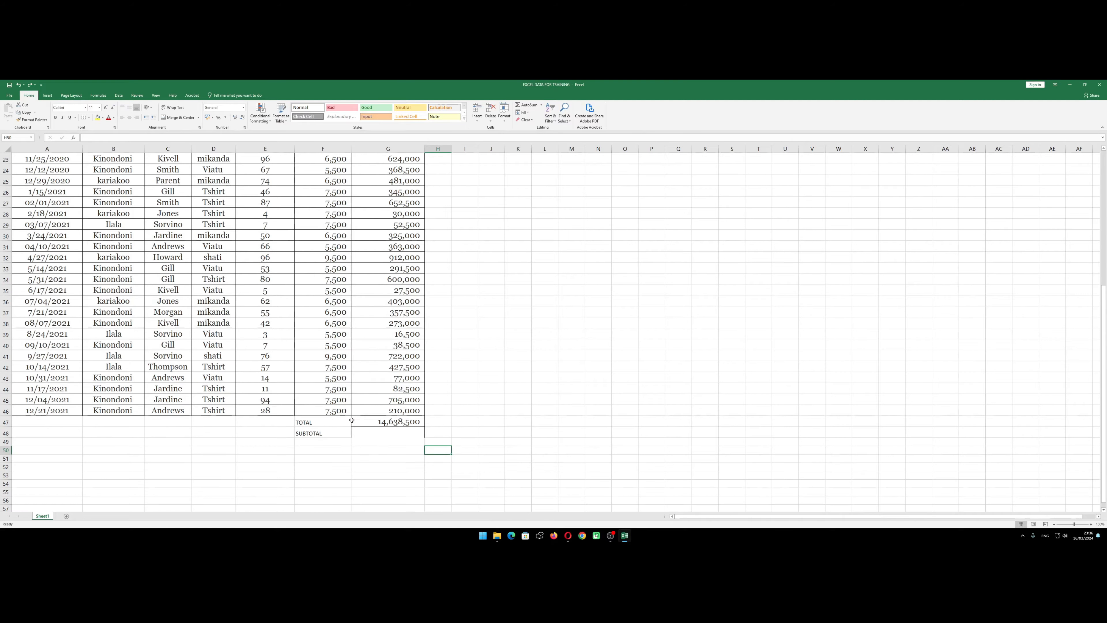
Review the total in G47 and the BIDHAA and JUMLA DENI records it covers, along with the empty SUBTOTAL row
{"action": "left_click", "coordinate": [370, 432]}
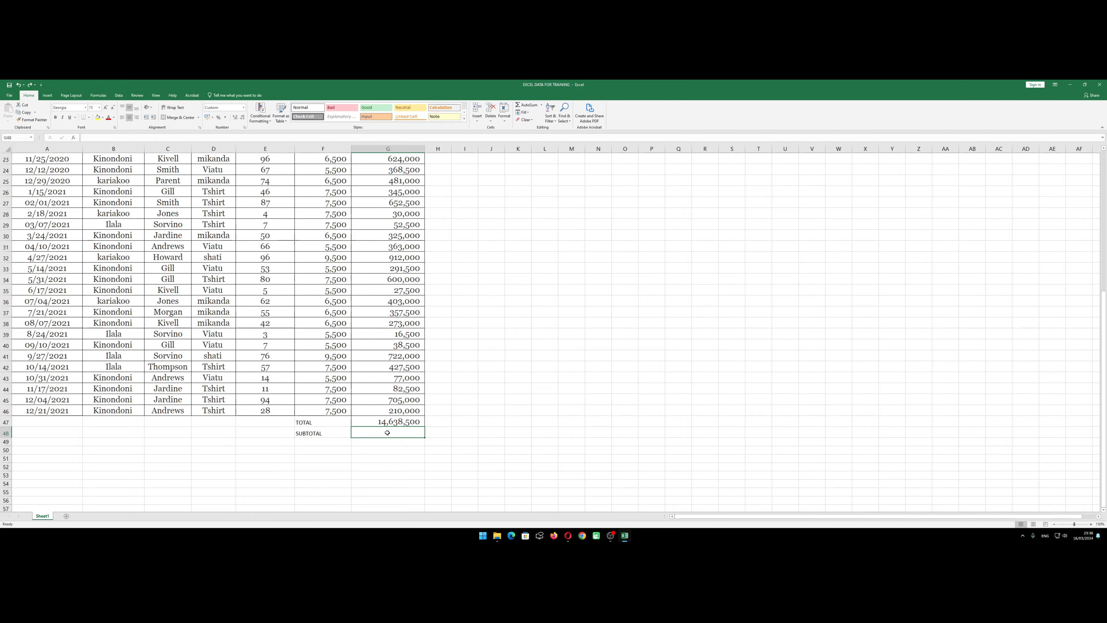
{"action": "scroll", "coordinate": [204, 279], "scroll_direction": "up", "scroll_amount": 7}
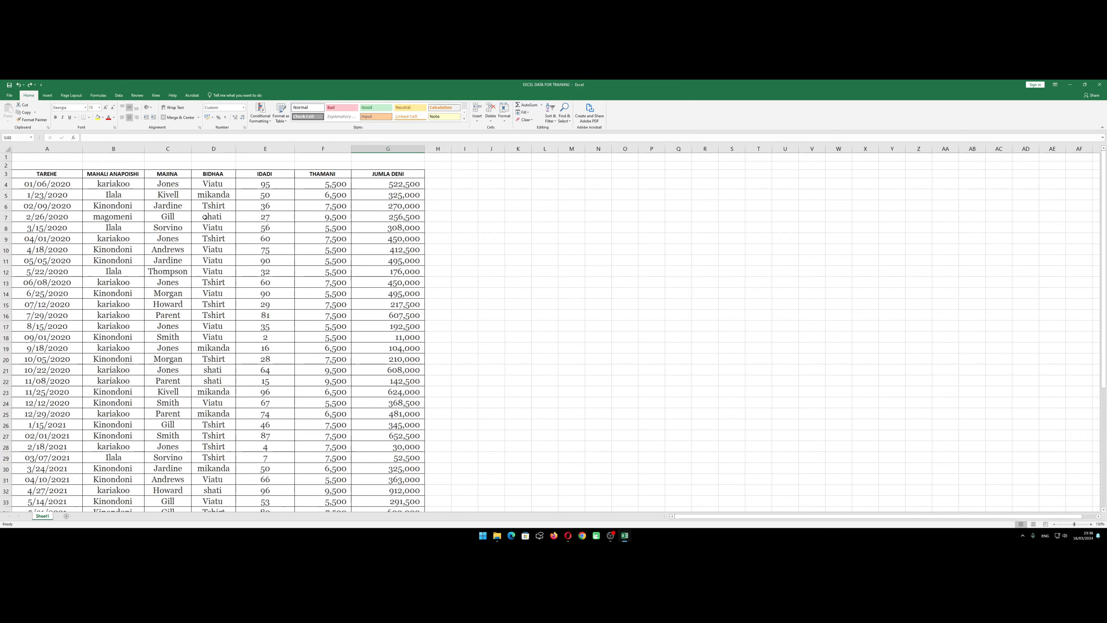
{"action": "scroll", "coordinate": [370, 257], "scroll_direction": "down", "scroll_amount": 11}
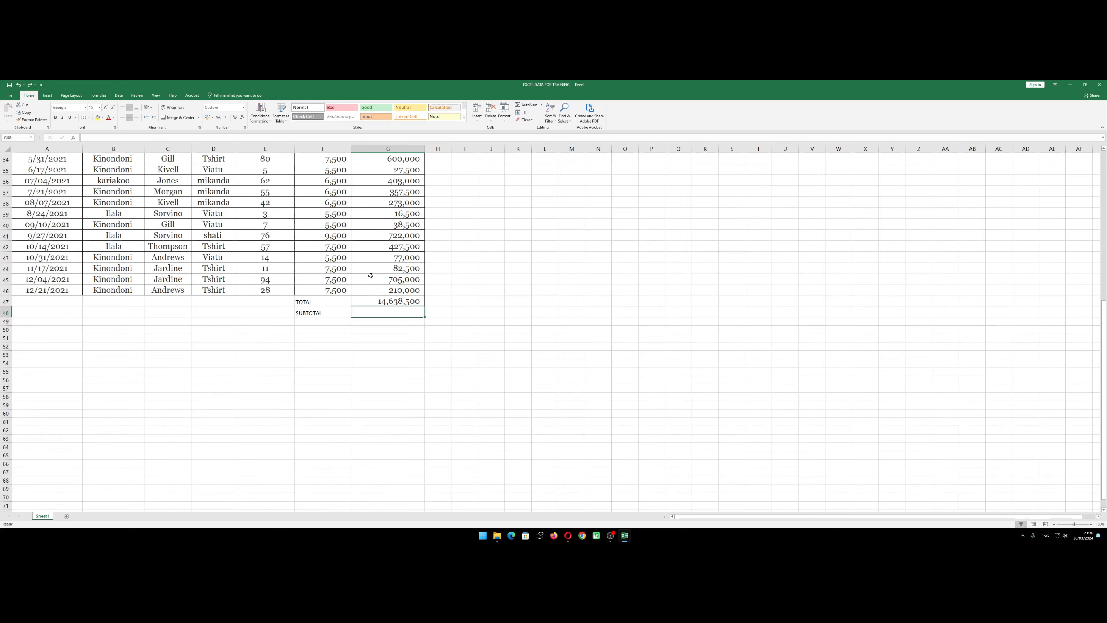
{"action": "left_click", "coordinate": [375, 301]}
{"action": "scroll", "coordinate": [389, 331], "scroll_direction": "up", "scroll_amount": 4}
{"action": "scroll", "coordinate": [389, 331], "scroll_direction": "up", "scroll_amount": 5}
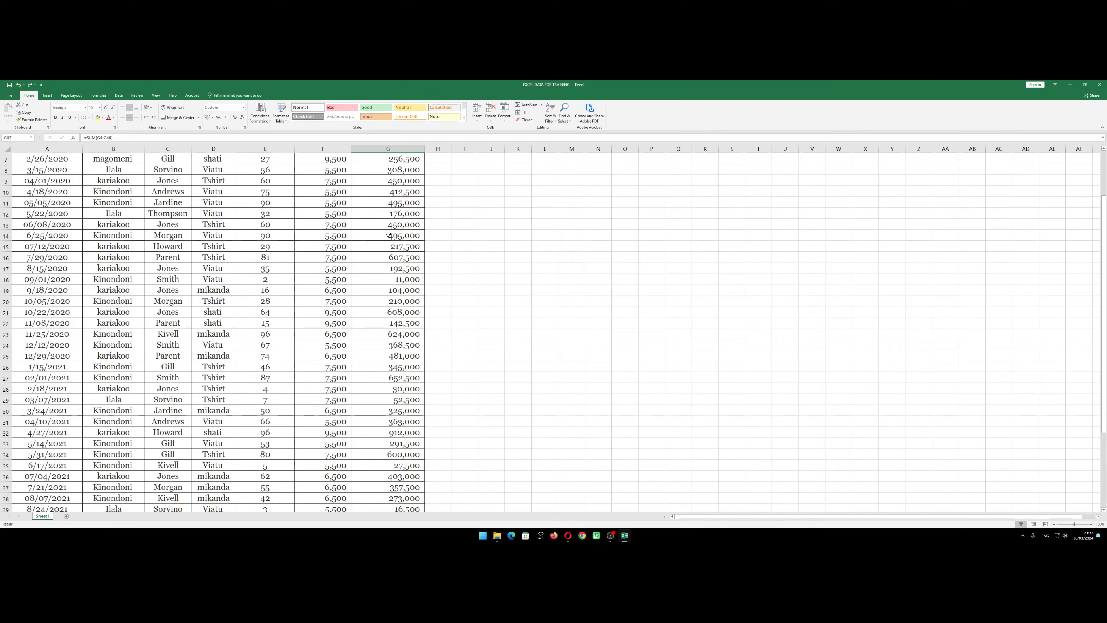
{"action": "scroll", "coordinate": [343, 336], "scroll_direction": "down", "scroll_amount": 6}
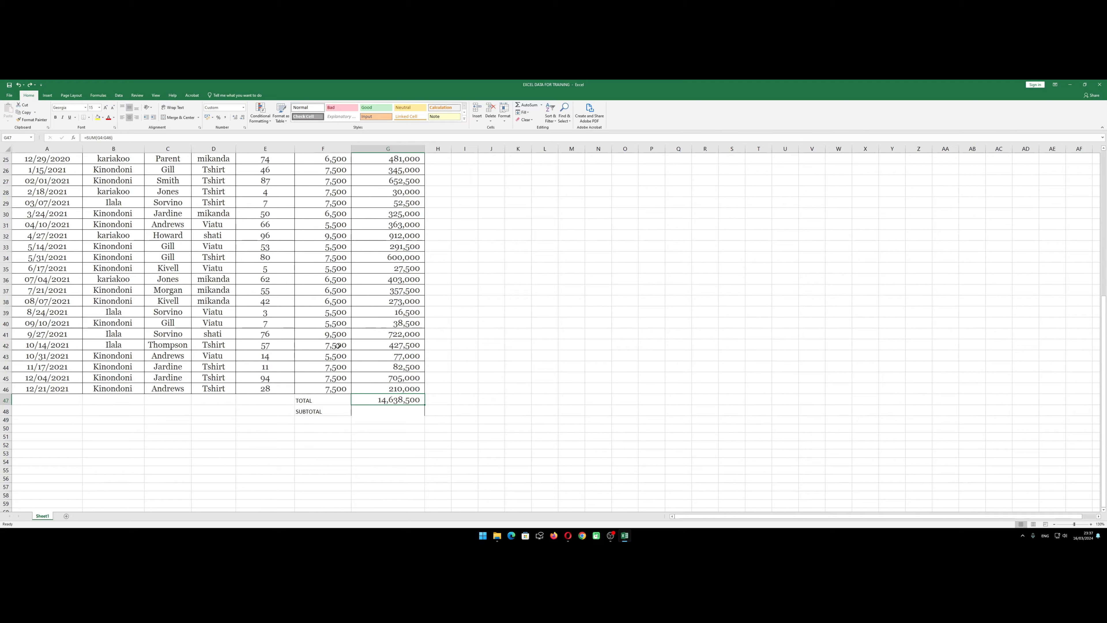
{"action": "left_click", "coordinate": [322, 412]}
{"action": "scroll", "coordinate": [305, 375], "scroll_direction": "up", "scroll_amount": 8}
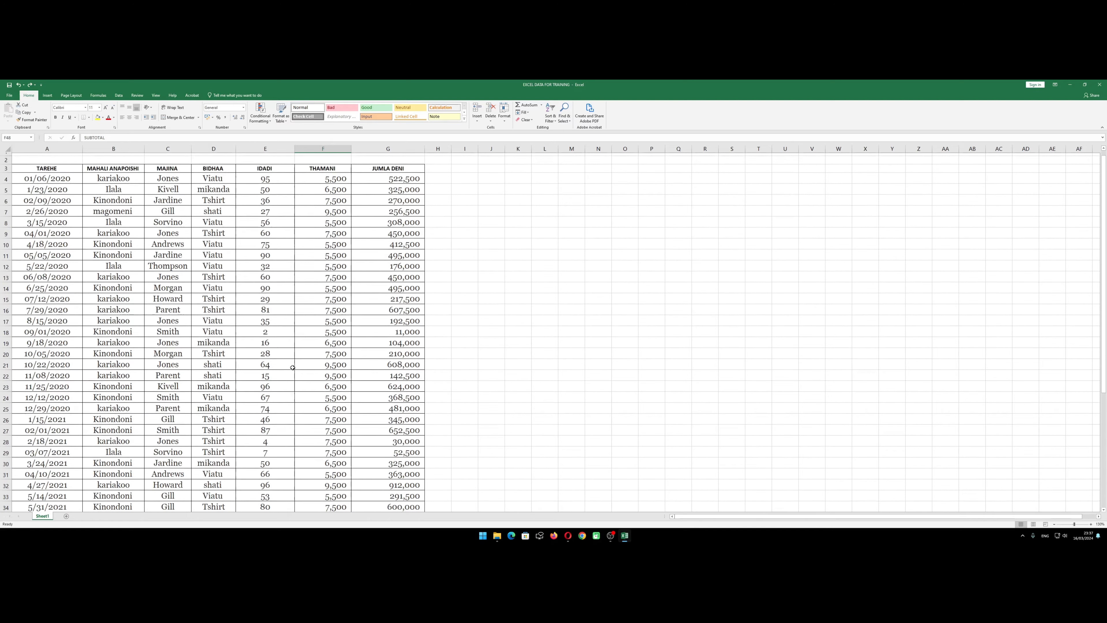
{"action": "left_click", "coordinate": [221, 315]}
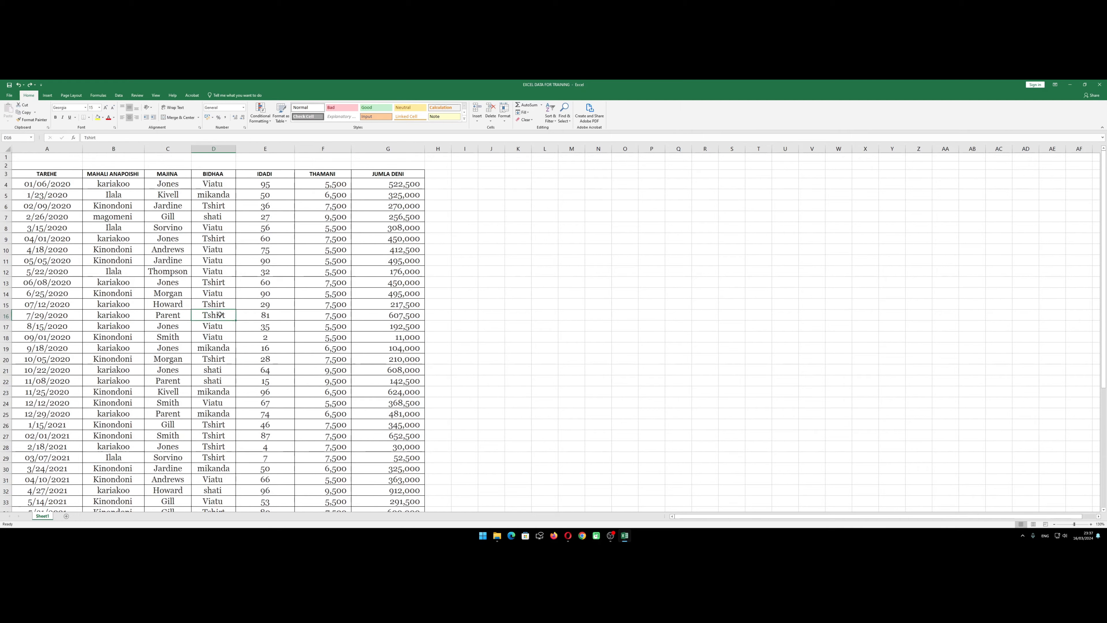
{"action": "left_click", "coordinate": [223, 262]}
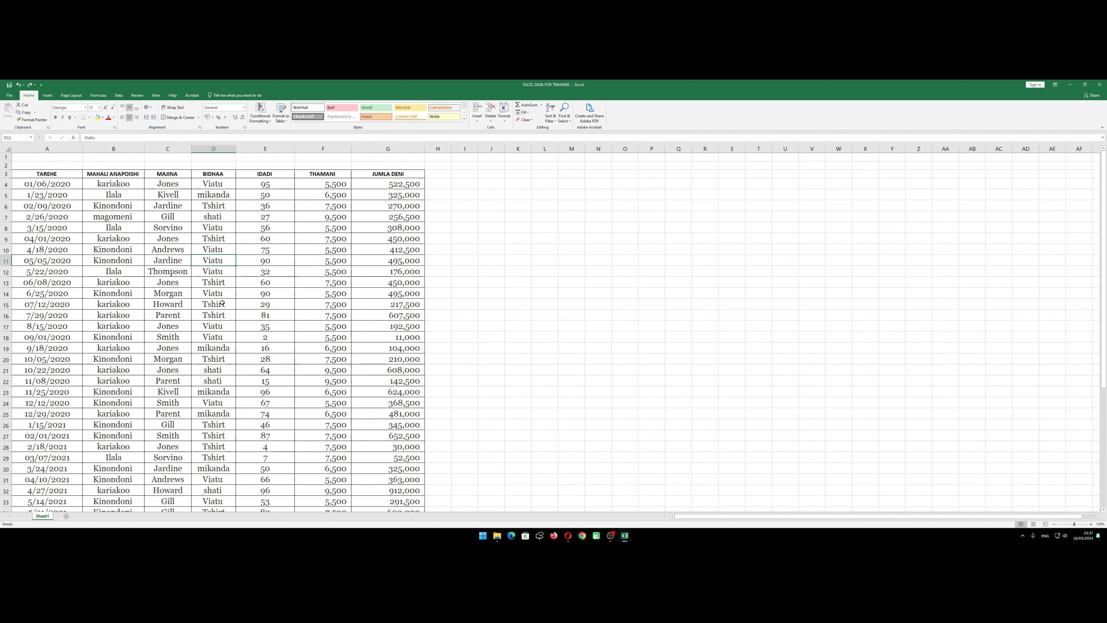
{"action": "scroll", "coordinate": [296, 332], "scroll_direction": "down", "scroll_amount": 12}
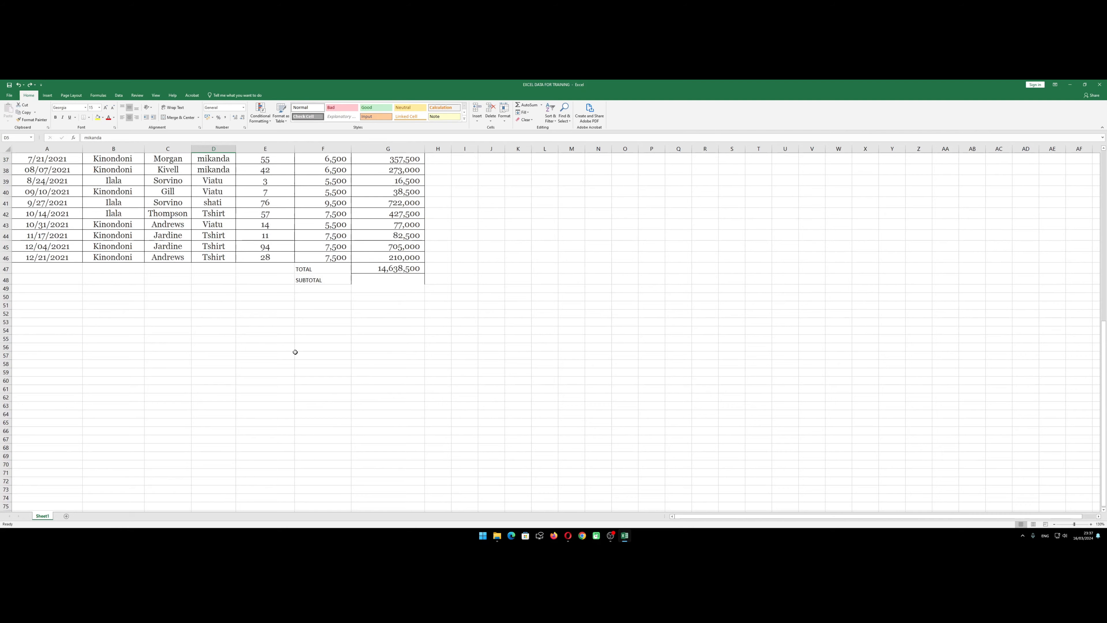
{"action": "left_click", "coordinate": [342, 327]}
{"action": "scroll", "coordinate": [342, 327], "scroll_direction": "up", "scroll_amount": 4}
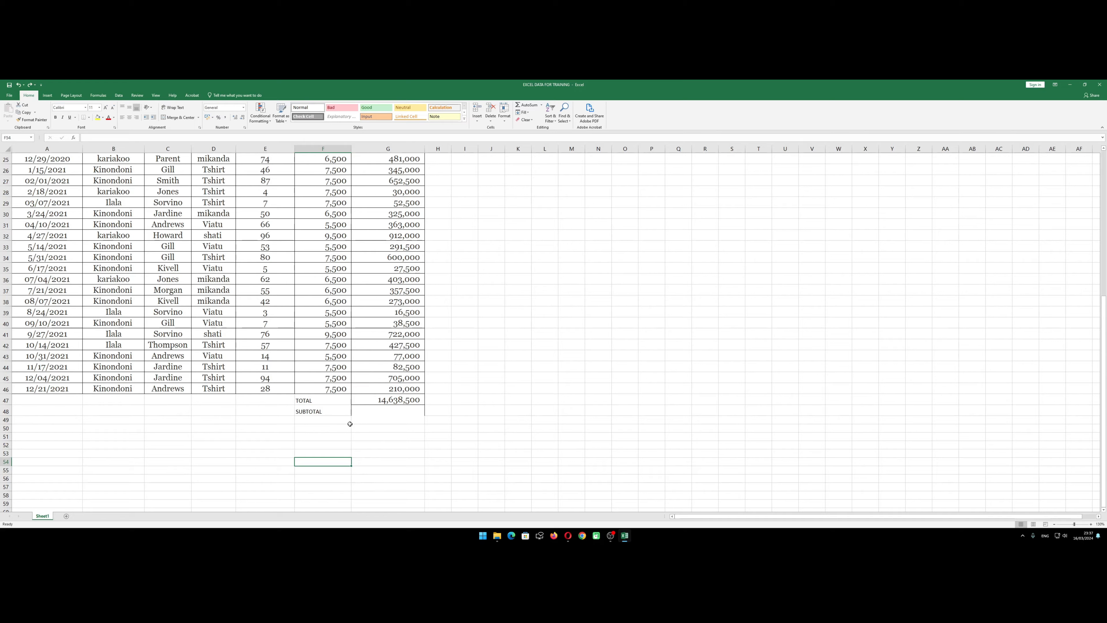
Calculate the subtotal in G48 with the SUBTOTAL function, using function 9 (SUM) over the range G4:G46
{"action": "left_click", "coordinate": [366, 412]}
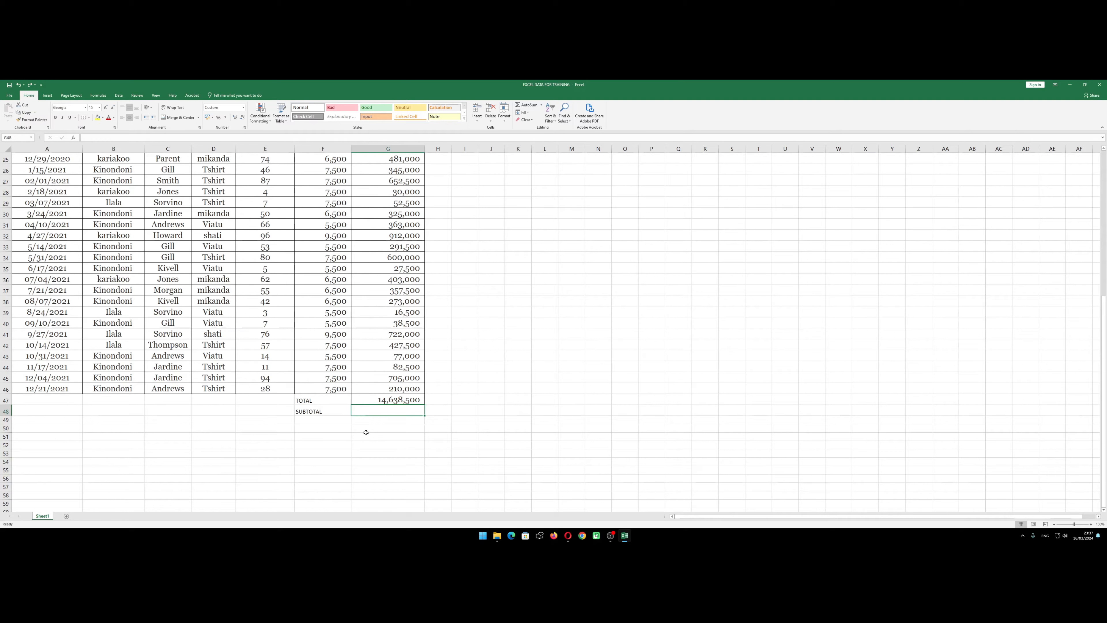
{"action": "type", "text": "=SU"}
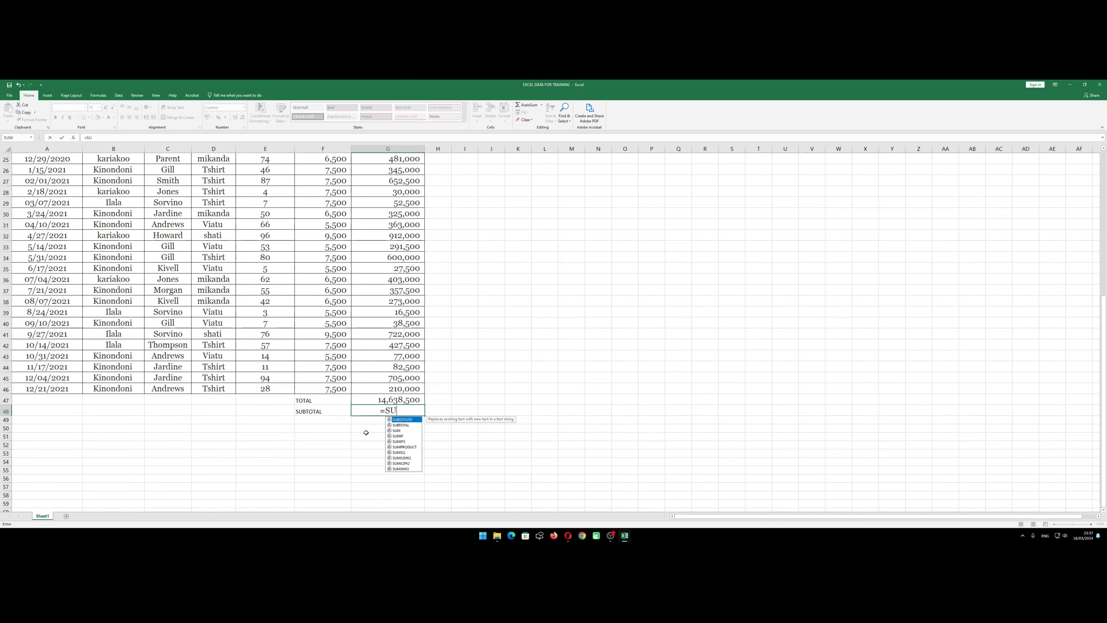
{"action": "type", "text": "BTOTAL"}
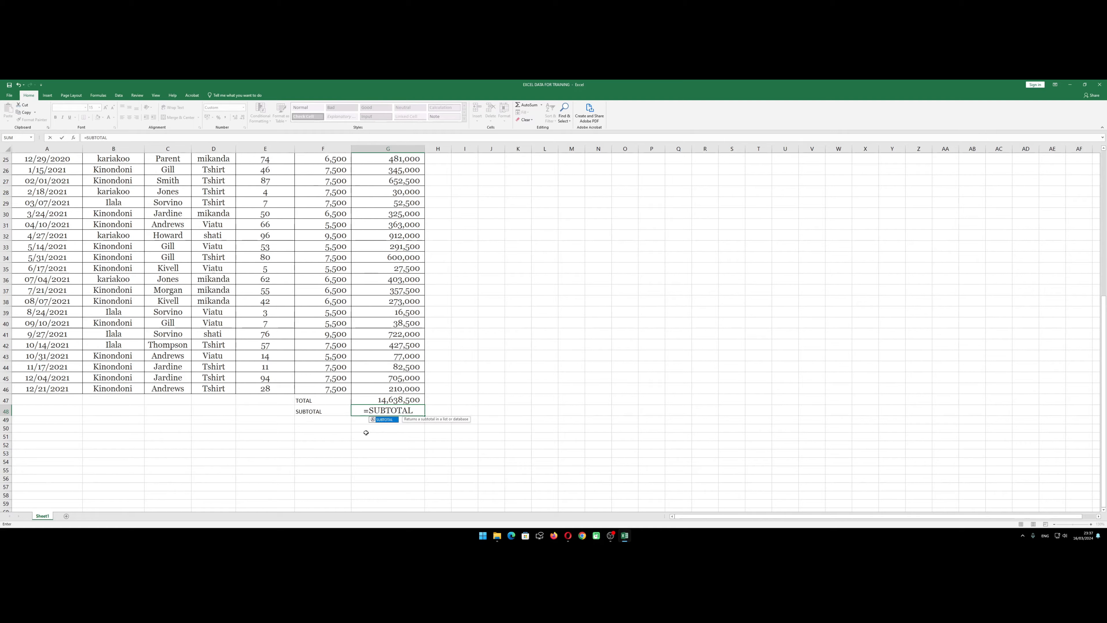
{"action": "type", "text": "("}
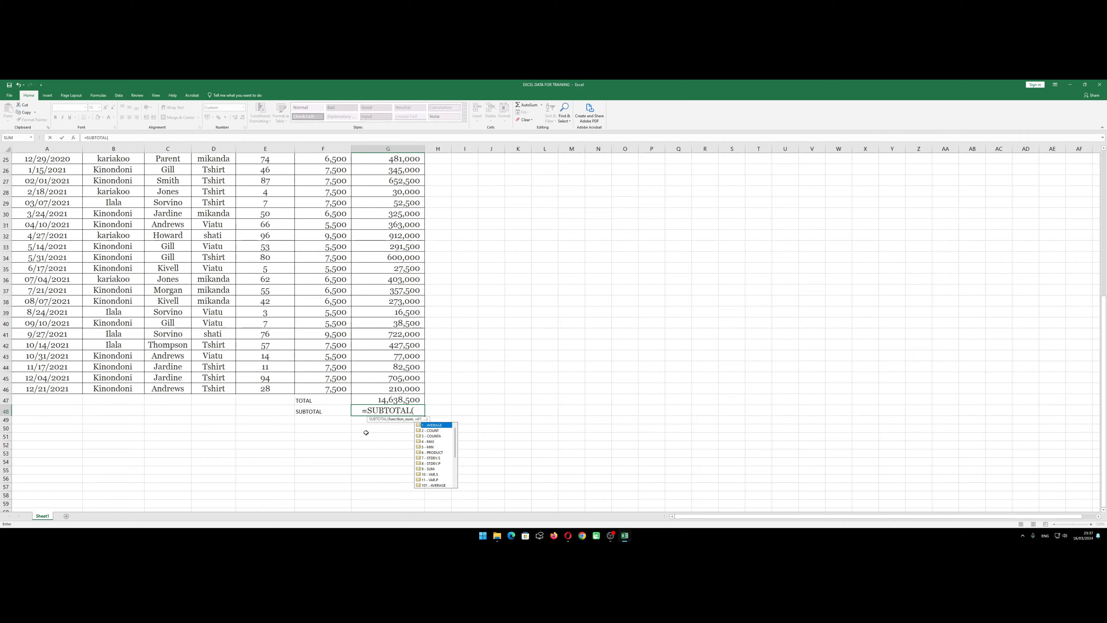
{"action": "left_click", "coordinate": [432, 469]}
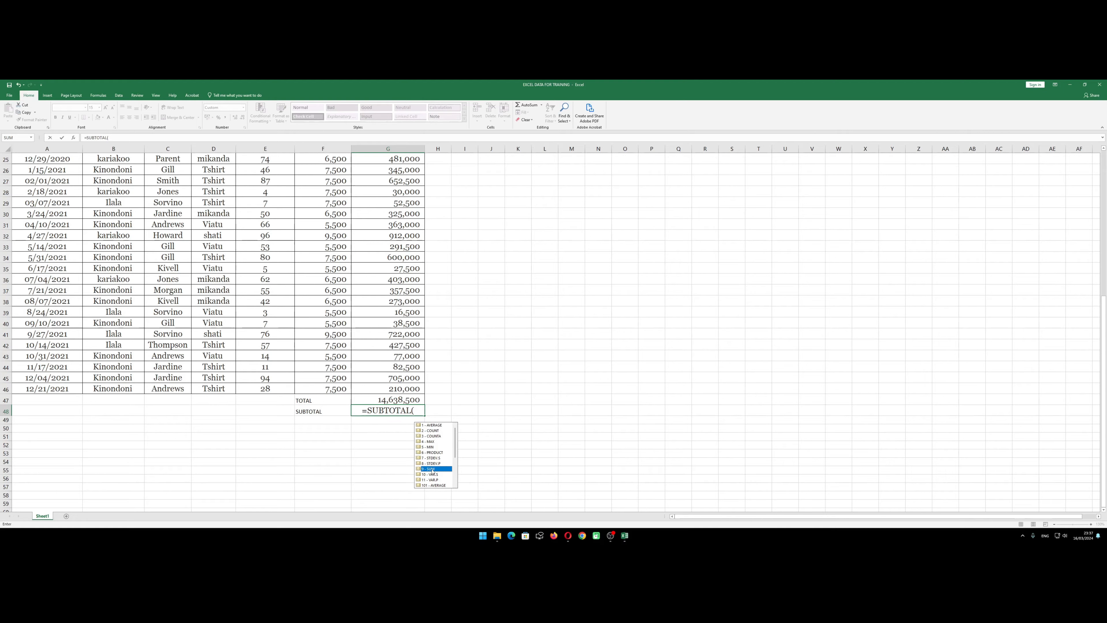
{"action": "double_click", "coordinate": [432, 469]}
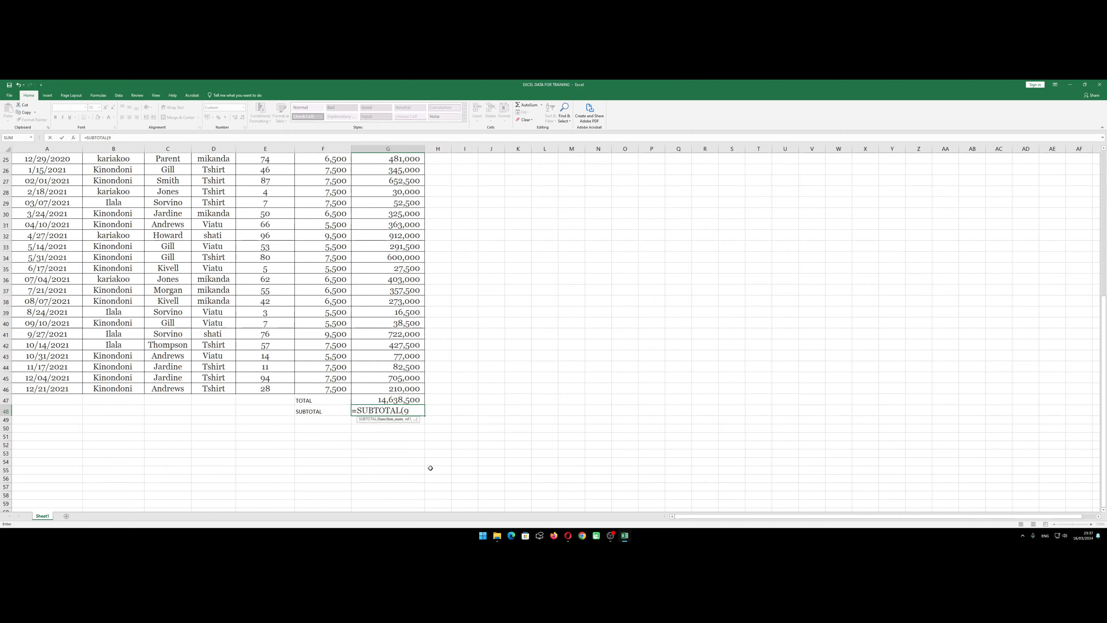
{"action": "type", "text": ","}
{"action": "scroll", "coordinate": [387, 421], "scroll_direction": "up", "scroll_amount": 8}
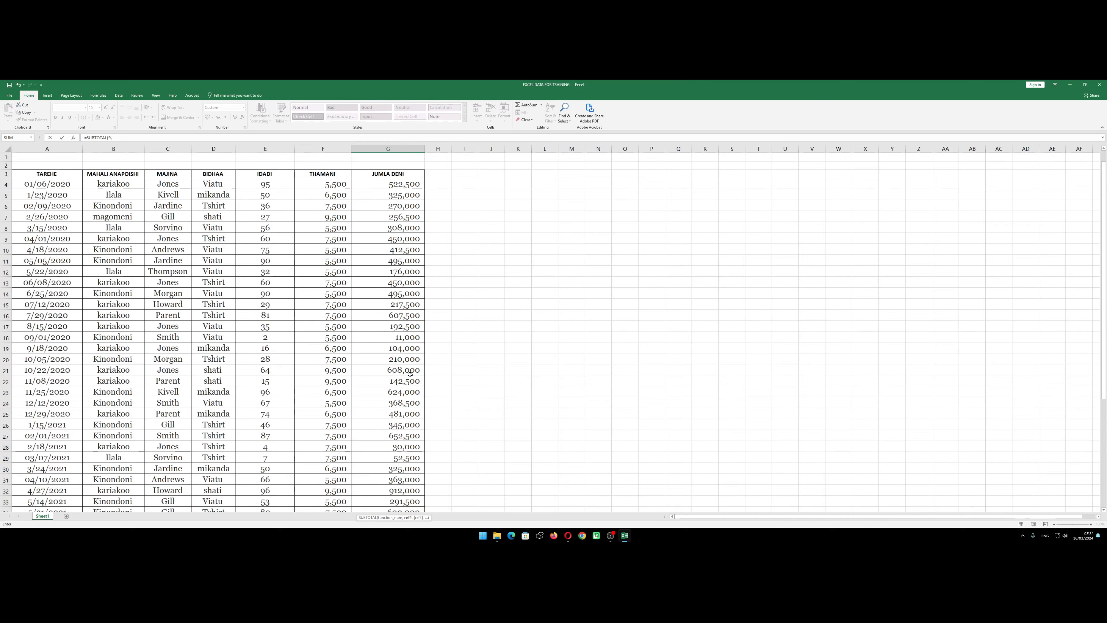
{"action": "left_click_drag", "start_coordinate": [391, 184], "coordinate": [383, 476]}
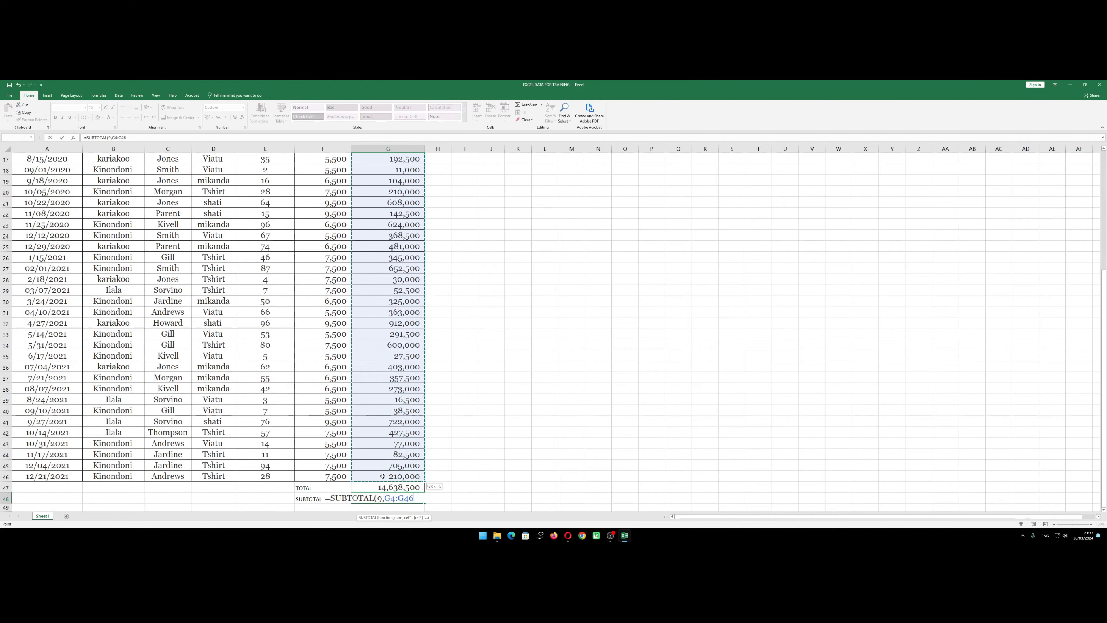
{"action": "scroll", "coordinate": [401, 473], "scroll_direction": "down", "scroll_amount": 2}
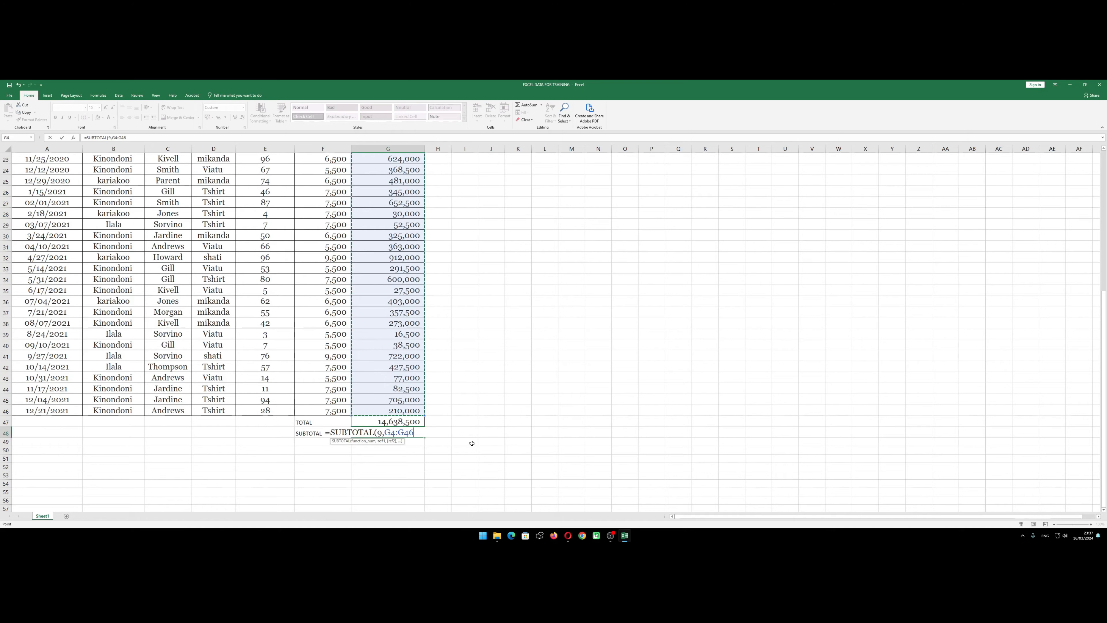
{"action": "key", "text": "Return"}
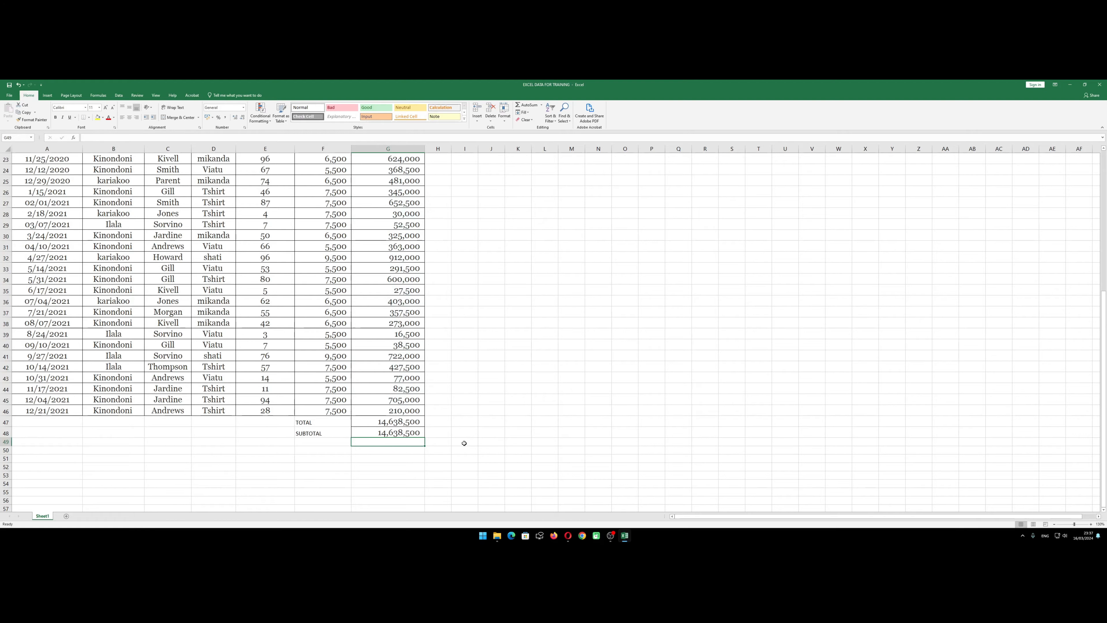
Change the label in F47 to SUM TOTAL to distinguish it from the SUBTOTAL label below
{"action": "left_click", "coordinate": [394, 432]}
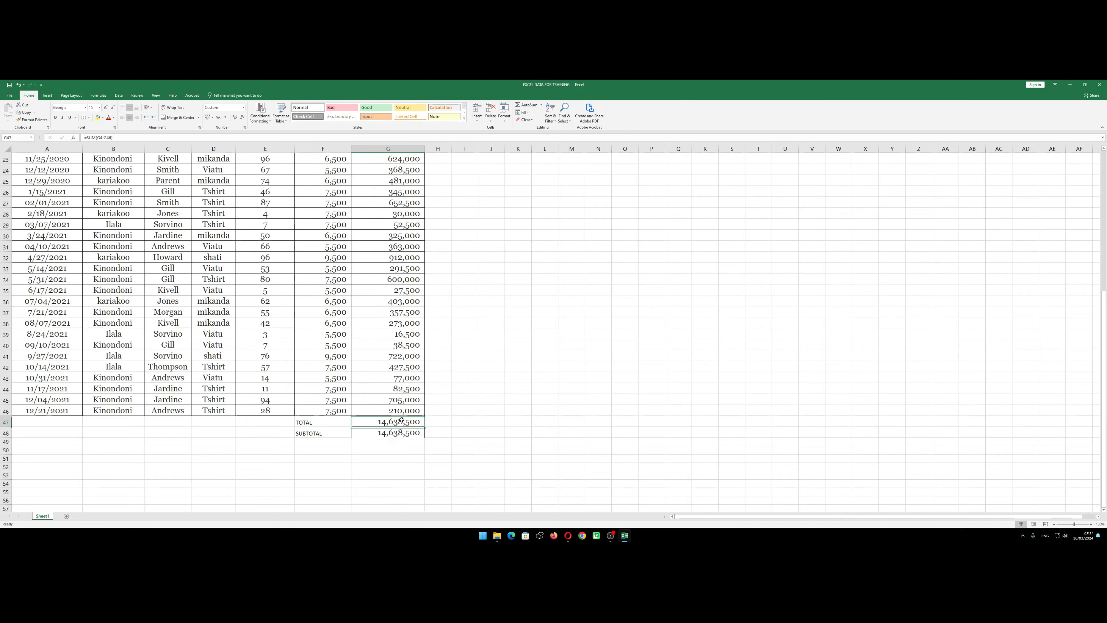
{"action": "left_click", "coordinate": [332, 427]}
{"action": "left_click", "coordinate": [333, 421]}
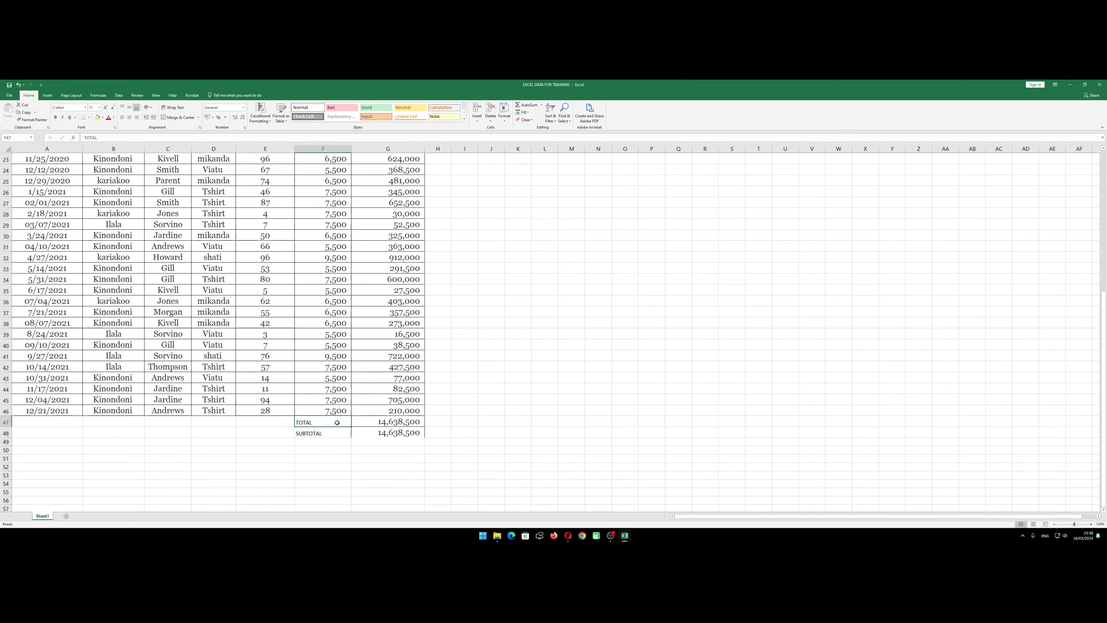
{"action": "double_click", "coordinate": [328, 421]}
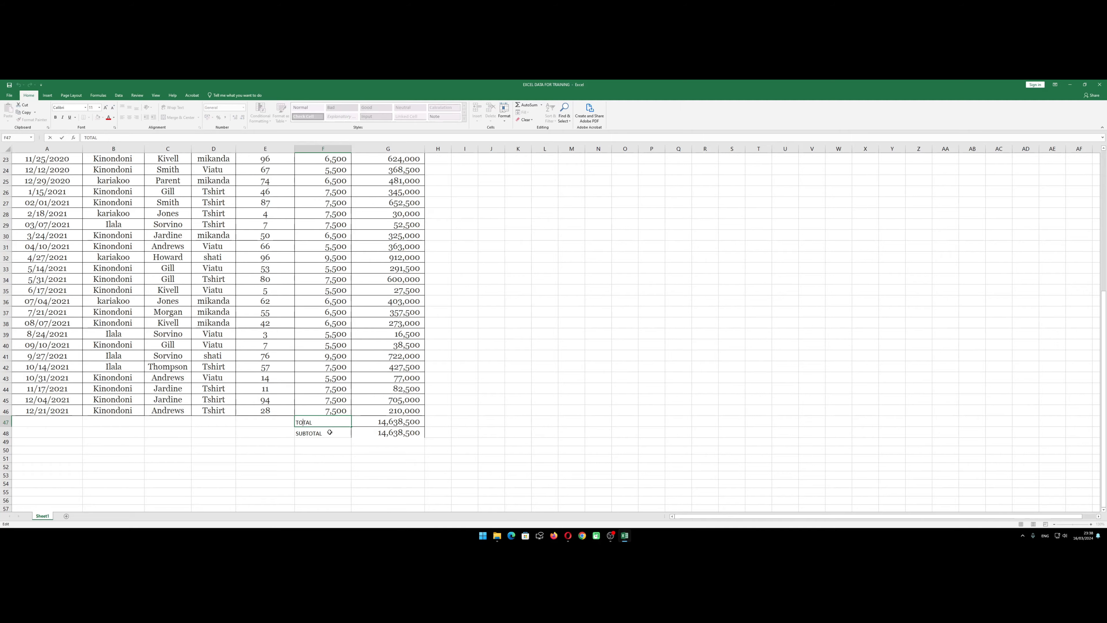
{"action": "type", "text": "SUM"}
{"action": "left_click", "coordinate": [329, 431]}
{"action": "key", "text": "Up"}
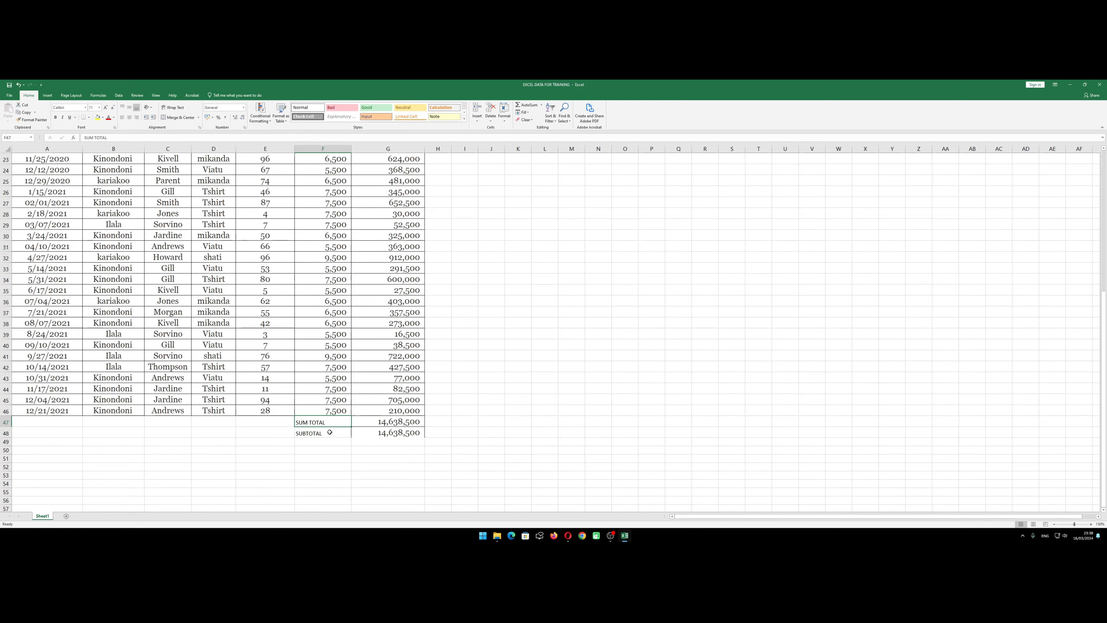
Examine the SUBTOTAL formula in G48 and the records it covers, from the table header down to the totals
{"action": "left_click", "coordinate": [329, 432]}
{"action": "left_click", "coordinate": [379, 436]}
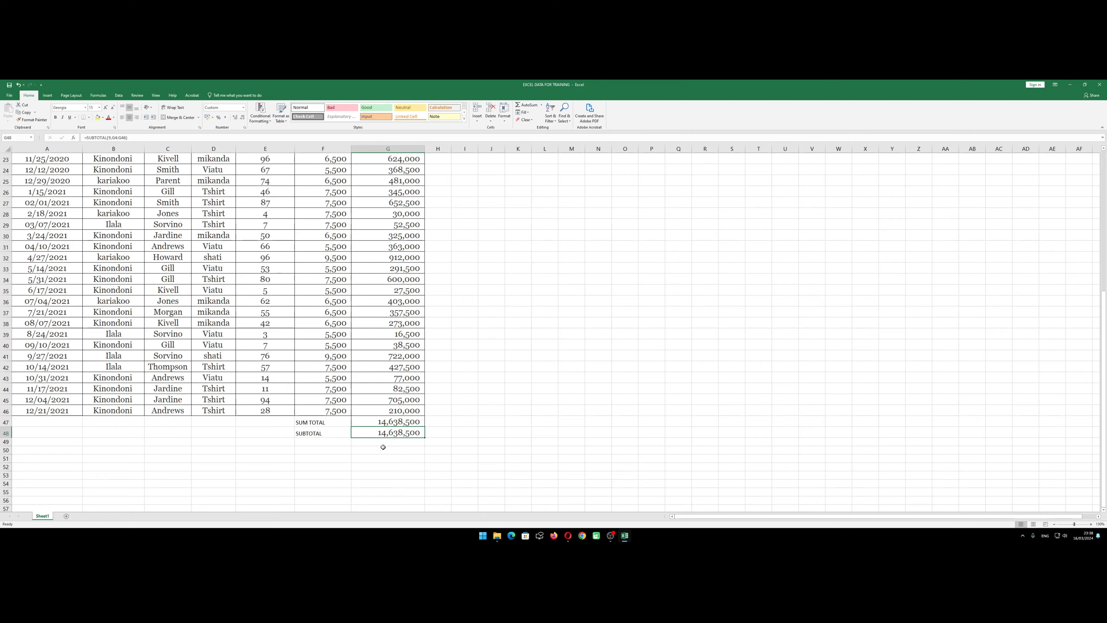
{"action": "left_click", "coordinate": [383, 447]}
{"action": "left_click", "coordinate": [374, 430]}
{"action": "scroll", "coordinate": [244, 324], "scroll_direction": "up", "scroll_amount": 7}
{"action": "scroll", "coordinate": [244, 323], "scroll_direction": "down", "scroll_amount": 4}
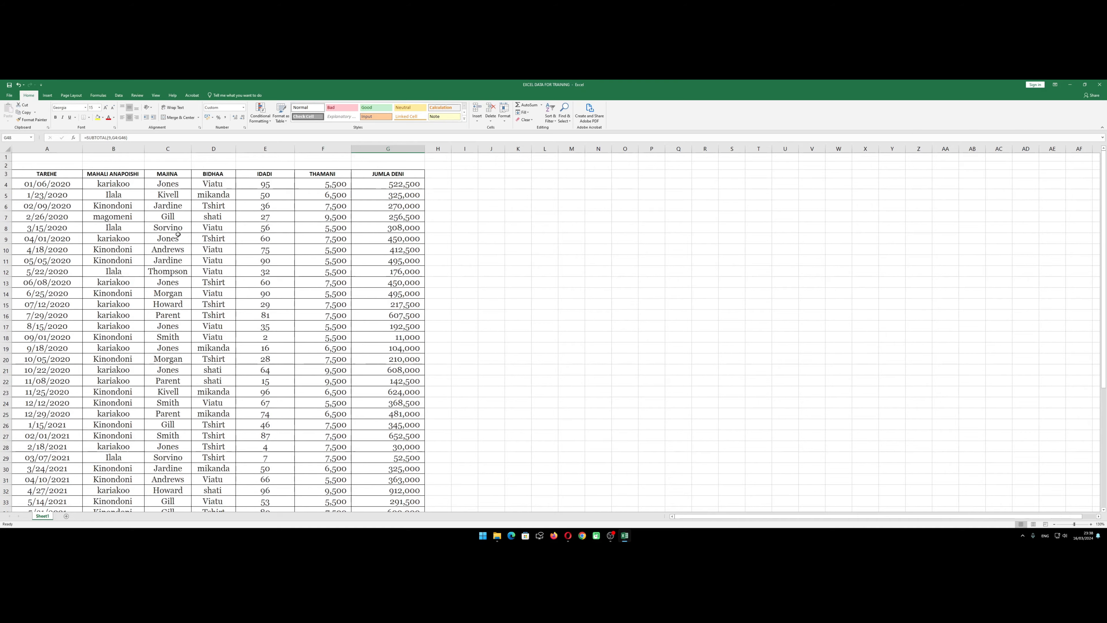
{"action": "scroll", "coordinate": [354, 248], "scroll_direction": "down", "scroll_amount": 4}
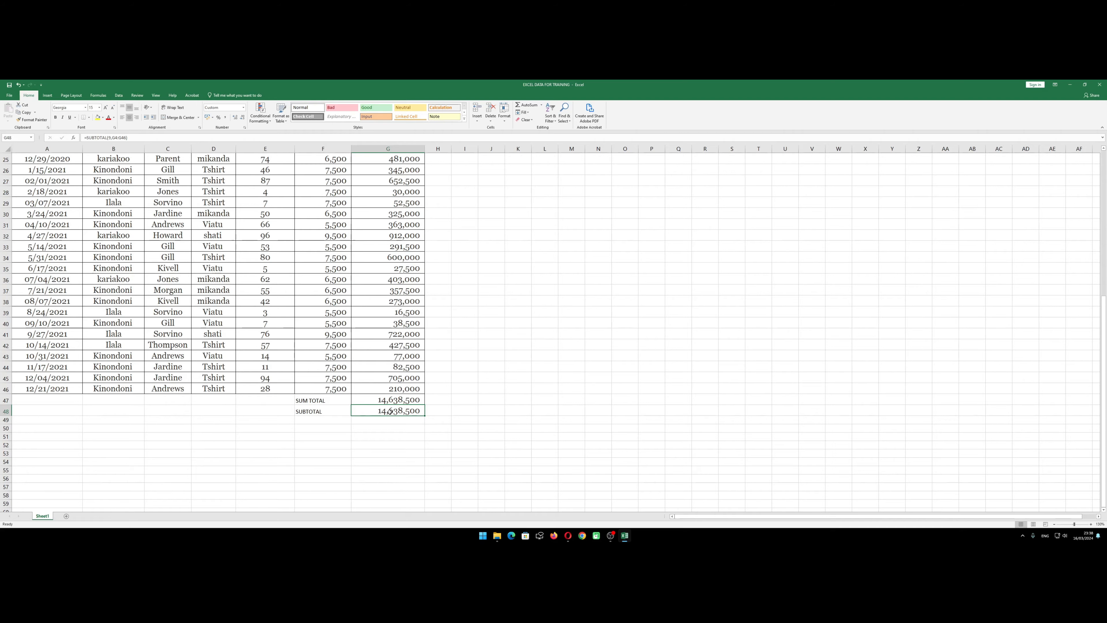
Add a second SUBTOTAL label in F49, below the existing SUBTOTAL row
{"action": "scroll", "coordinate": [384, 407], "scroll_direction": "up", "scroll_amount": 8}
{"action": "scroll", "coordinate": [370, 404], "scroll_direction": "down", "scroll_amount": 9}
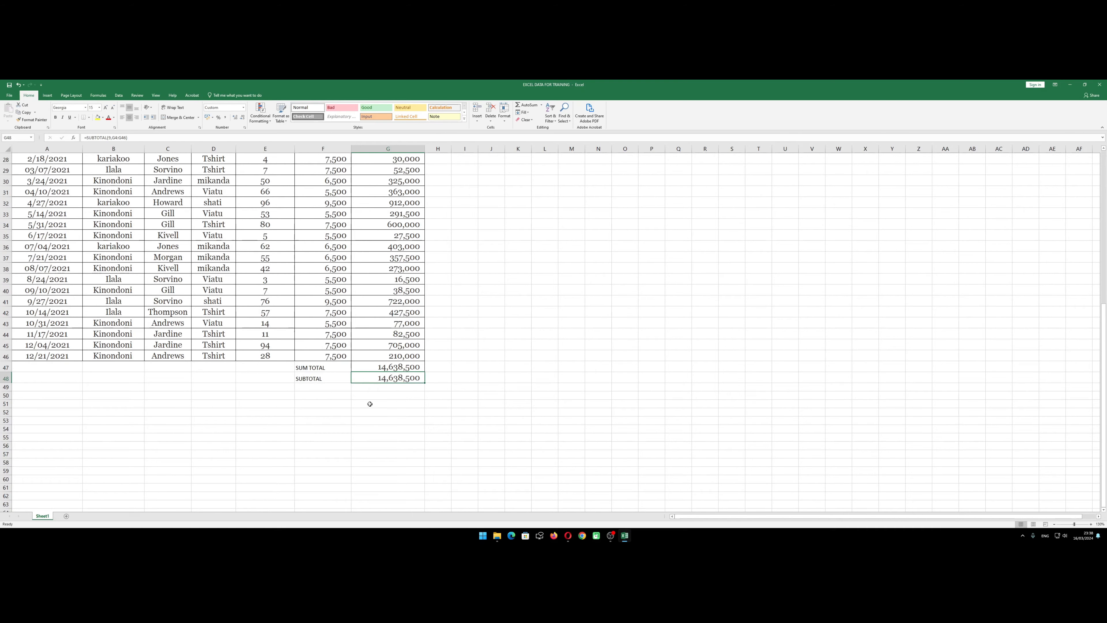
{"action": "left_click", "coordinate": [367, 396]}
{"action": "left_click", "coordinate": [330, 378]}
{"action": "left_click", "coordinate": [362, 387]}
{"action": "left_click", "coordinate": [358, 381]}
{"action": "left_click", "coordinate": [320, 386]}
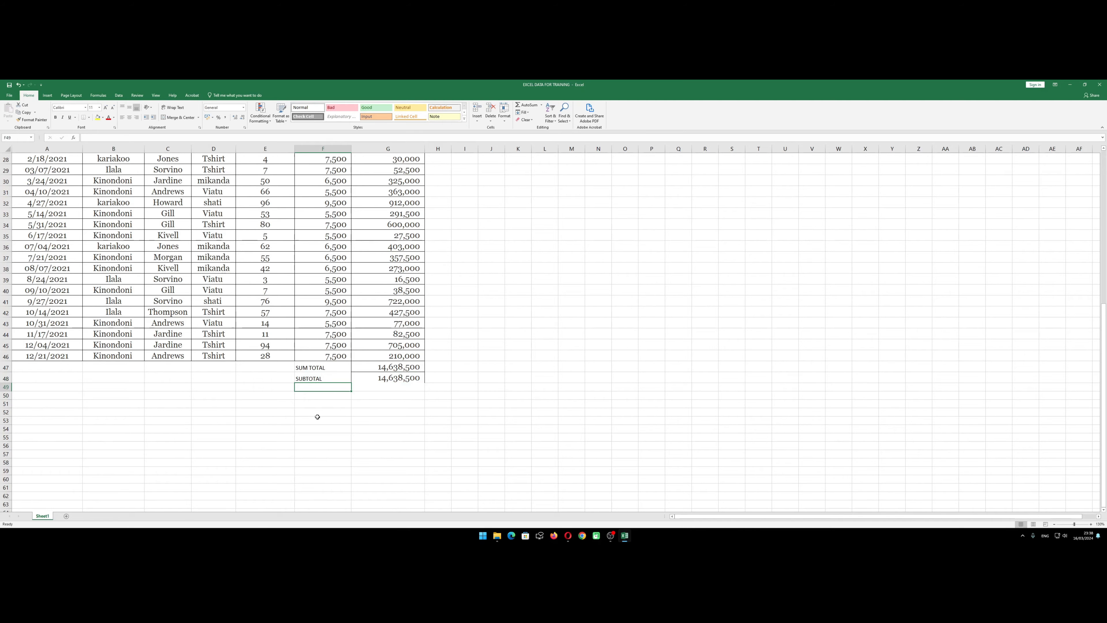
{"action": "type", "text": "SUB"}
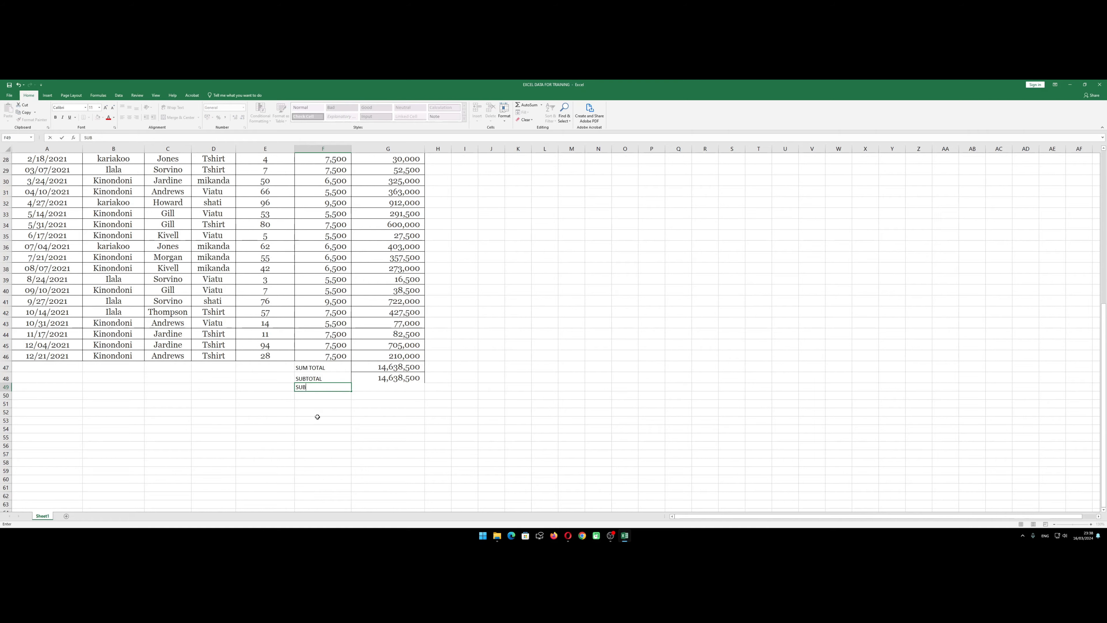
{"action": "type", "text": "TOTAL"}
{"action": "key", "text": "Return"}
{"action": "key", "text": "Right"}
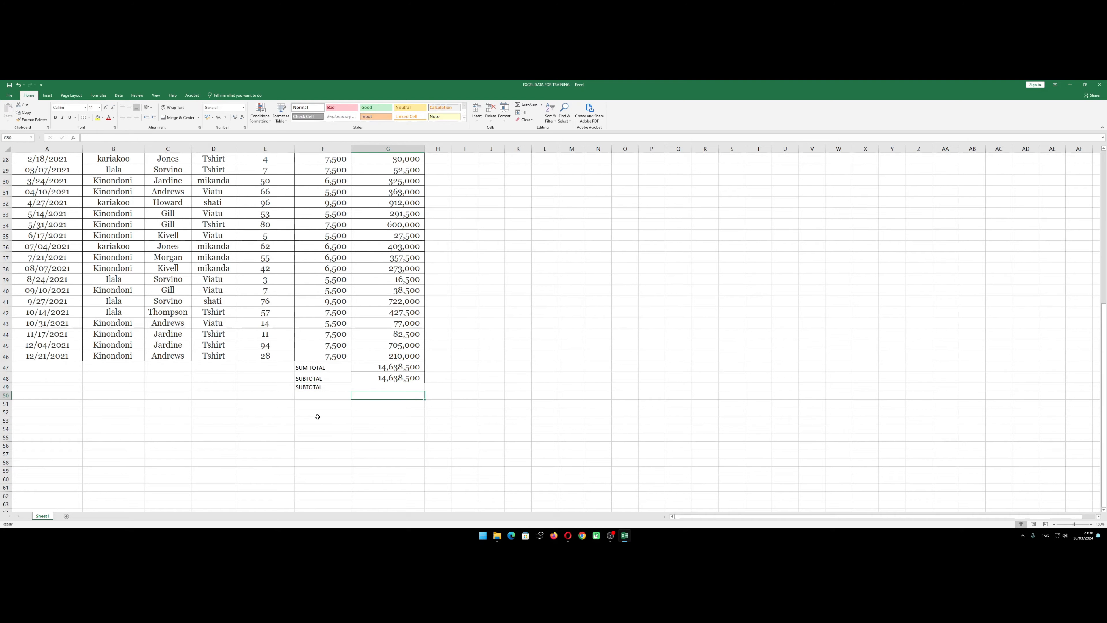
{"action": "key", "text": "Up"}
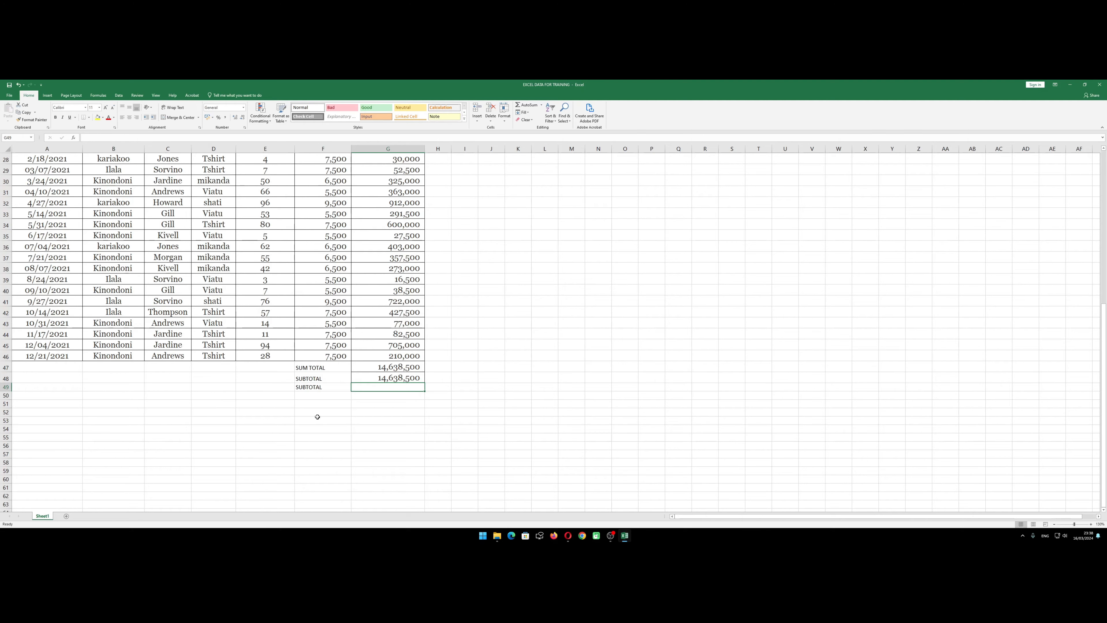
{"action": "type", "text": "=SU"}
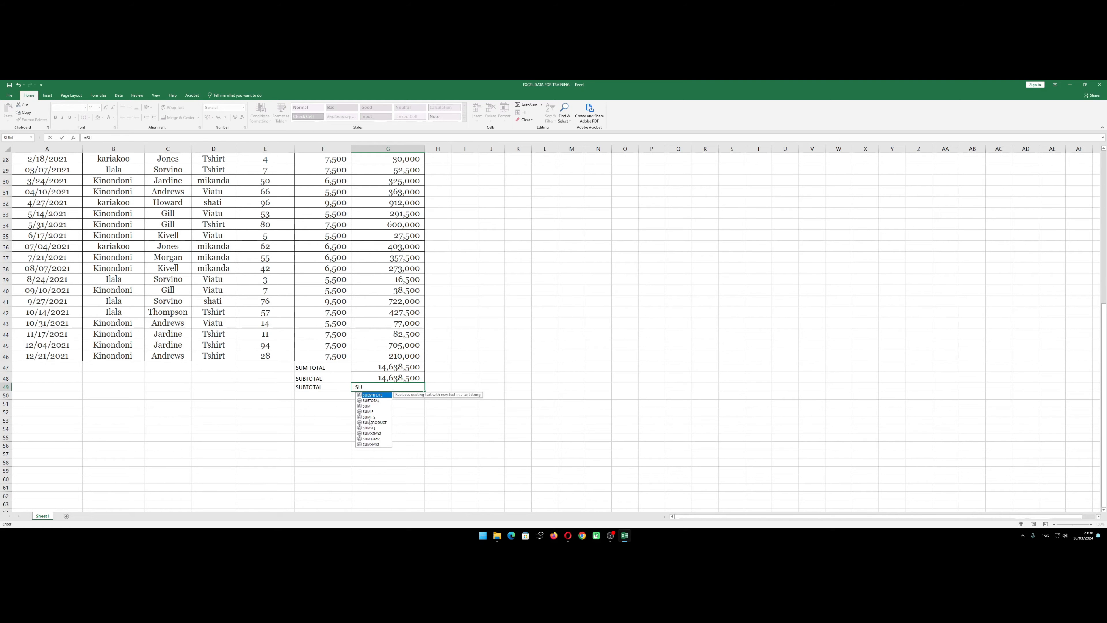
{"action": "type", "text": "B"}
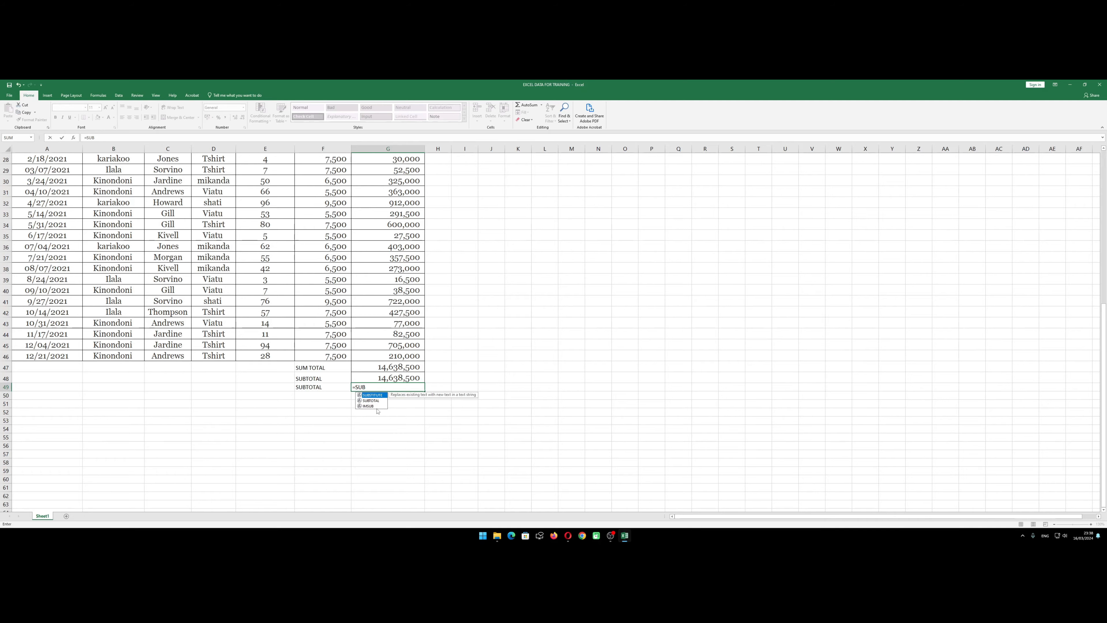
{"action": "double_click", "coordinate": [371, 400]}
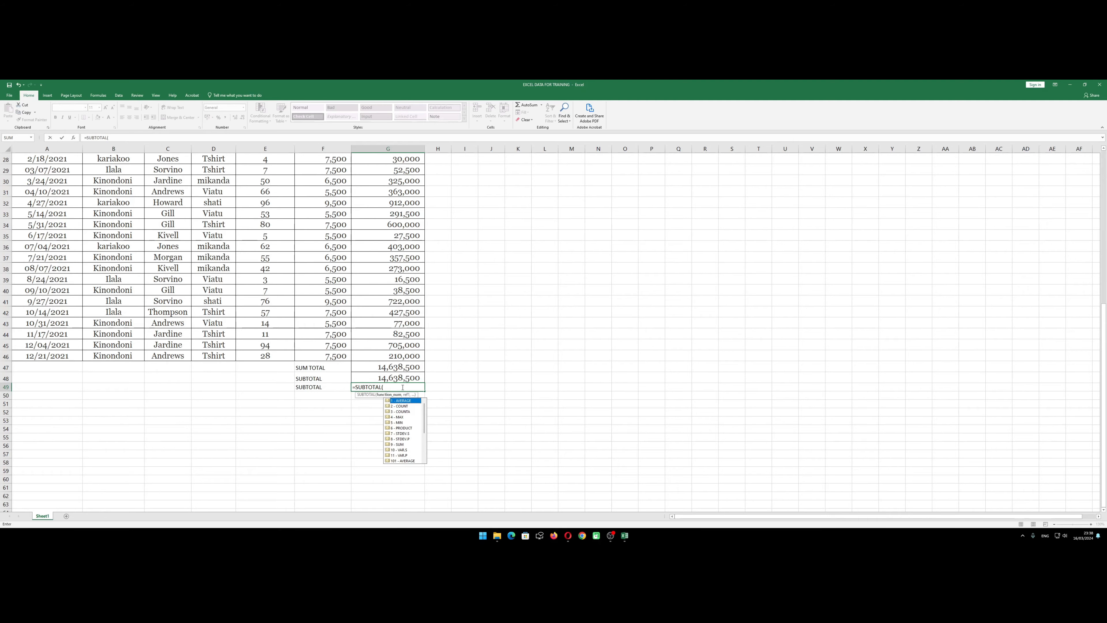
{"action": "type", "text": "9,"}
{"action": "scroll", "coordinate": [408, 261], "scroll_direction": "up", "scroll_amount": 8}
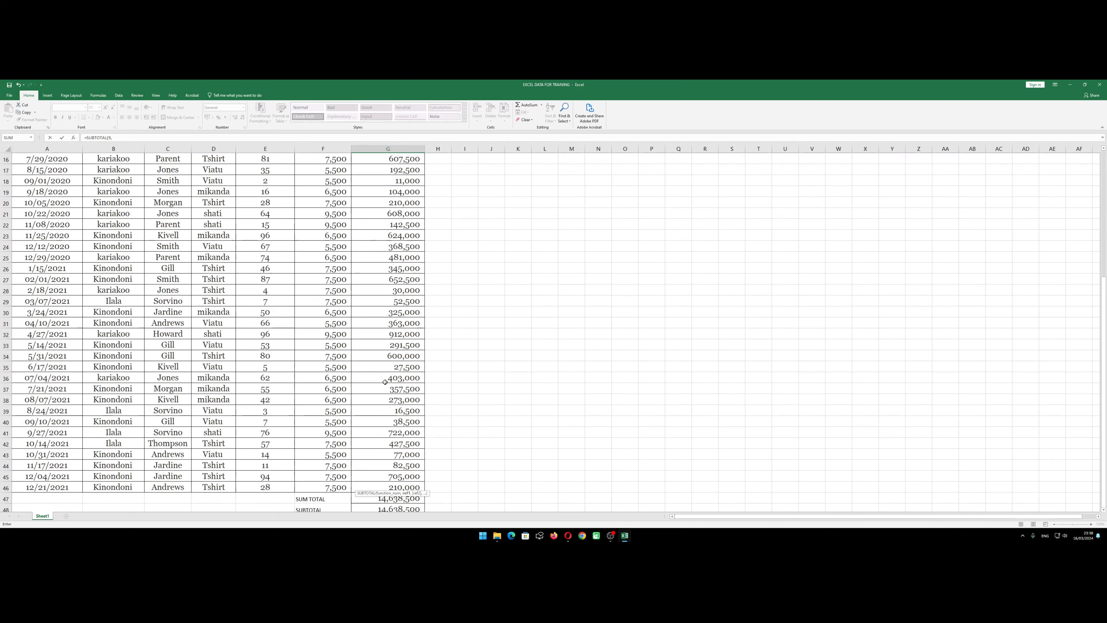
{"action": "scroll", "coordinate": [409, 260], "scroll_direction": "up", "scroll_amount": 1}
{"action": "left_click_drag", "start_coordinate": [398, 185], "coordinate": [381, 321]}
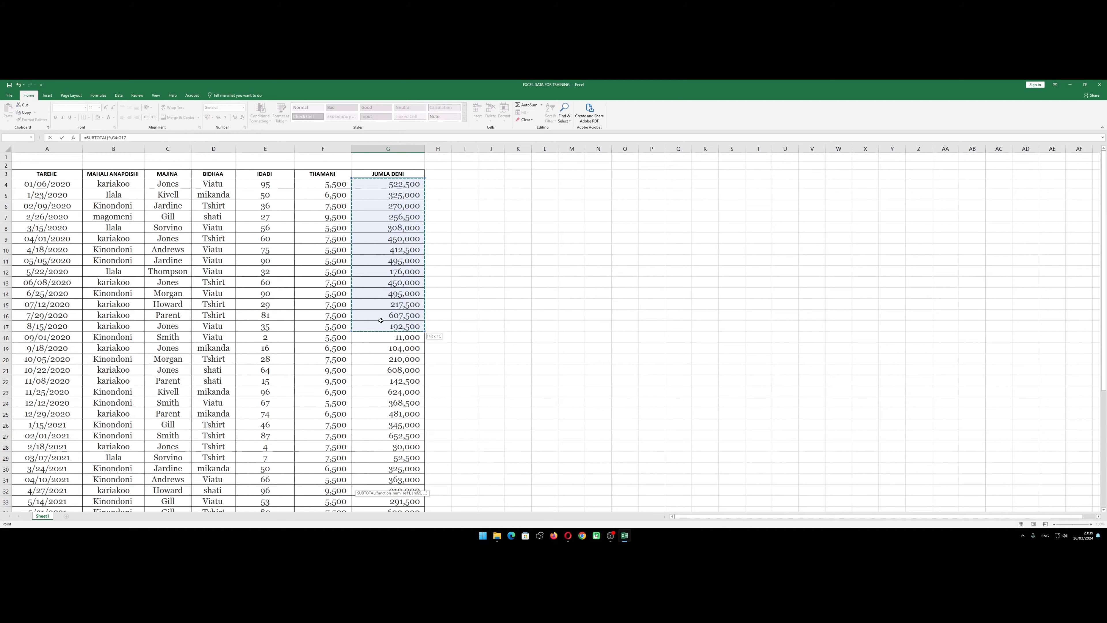
{"action": "left_click_drag", "start_coordinate": [380, 321], "coordinate": [391, 430]}
{"action": "key", "text": "Escape"}
{"action": "scroll", "coordinate": [445, 392], "scroll_direction": "down", "scroll_amount": 4}
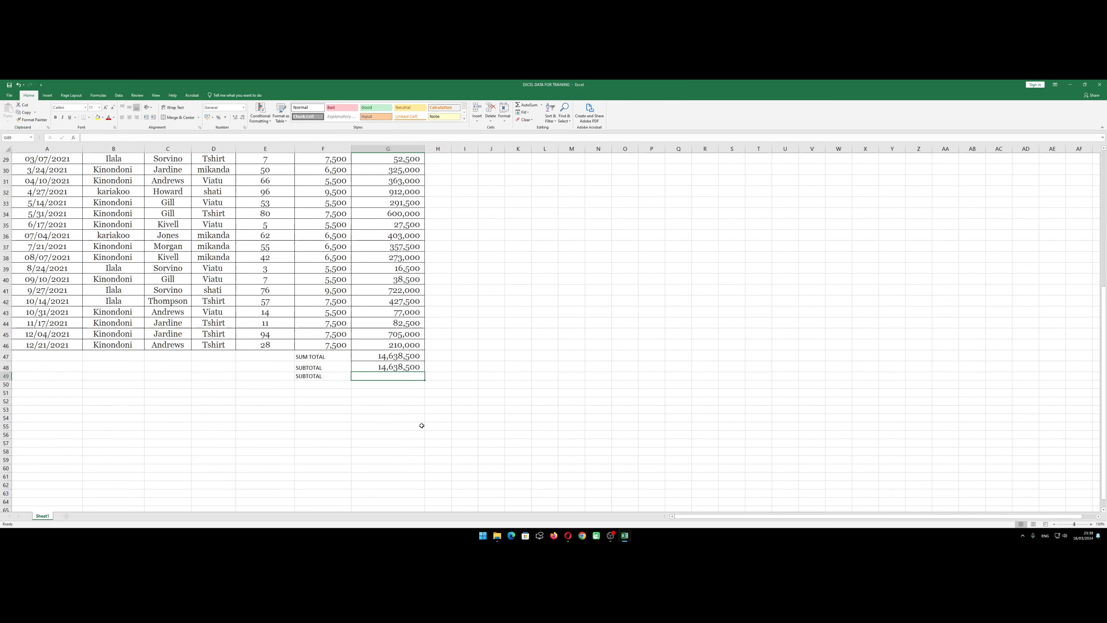
{"action": "left_click", "coordinate": [410, 410]}
{"action": "key", "text": "Up"}
{"action": "key", "text": "Up"}
{"action": "key", "text": "Up"}
{"action": "key", "text": "Up"}
{"action": "type", "text": "=S"}
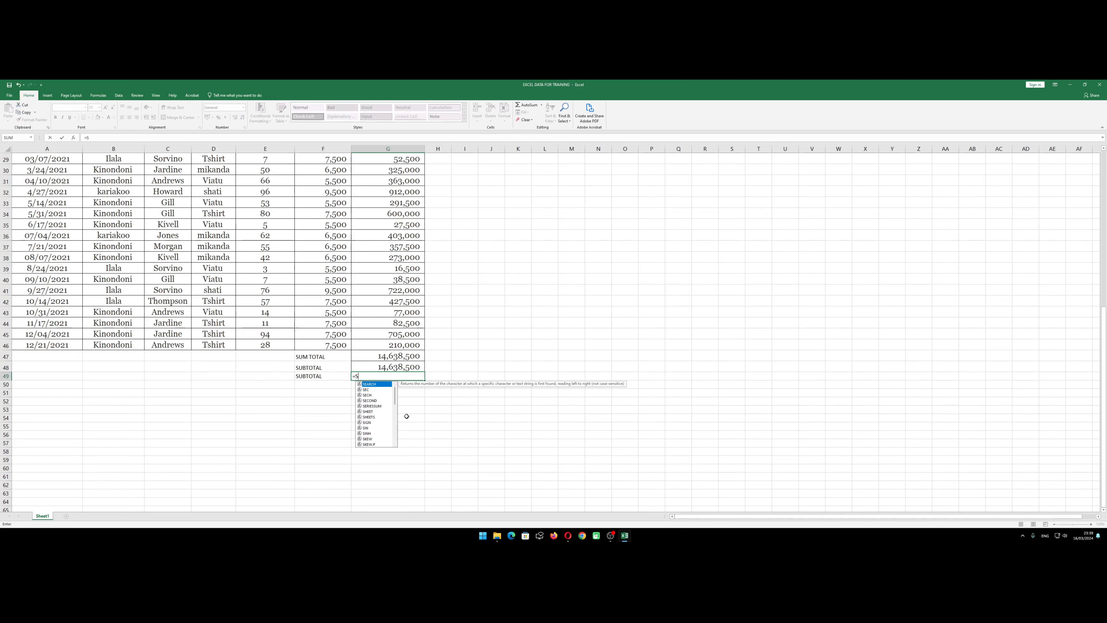
{"action": "type", "text": "UB"}
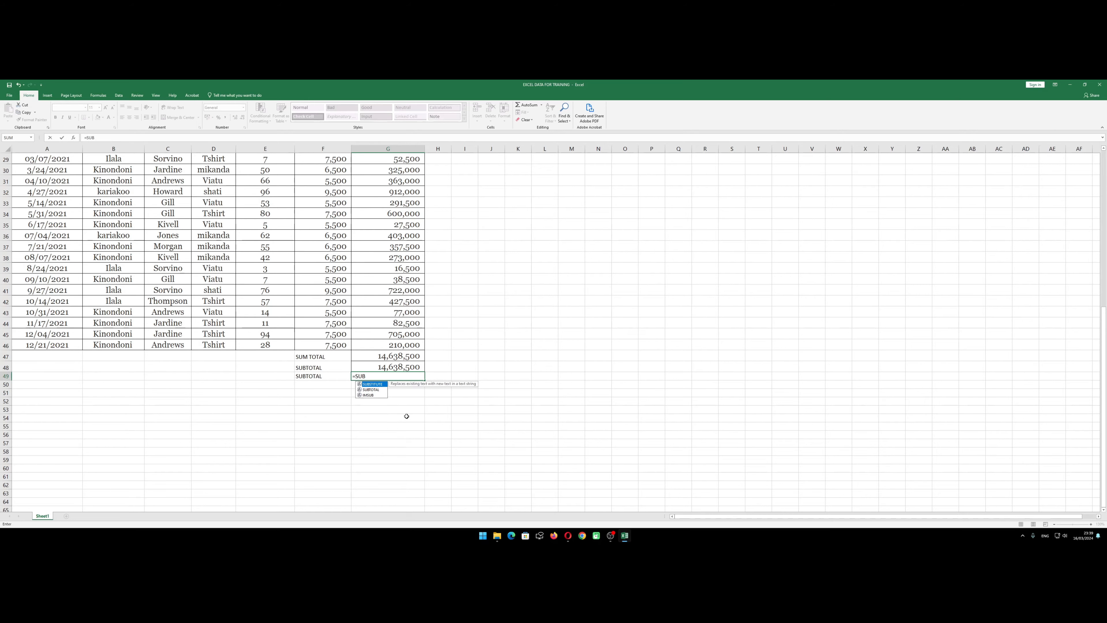
{"action": "key", "text": "Down"}
{"action": "key", "text": "Return"}
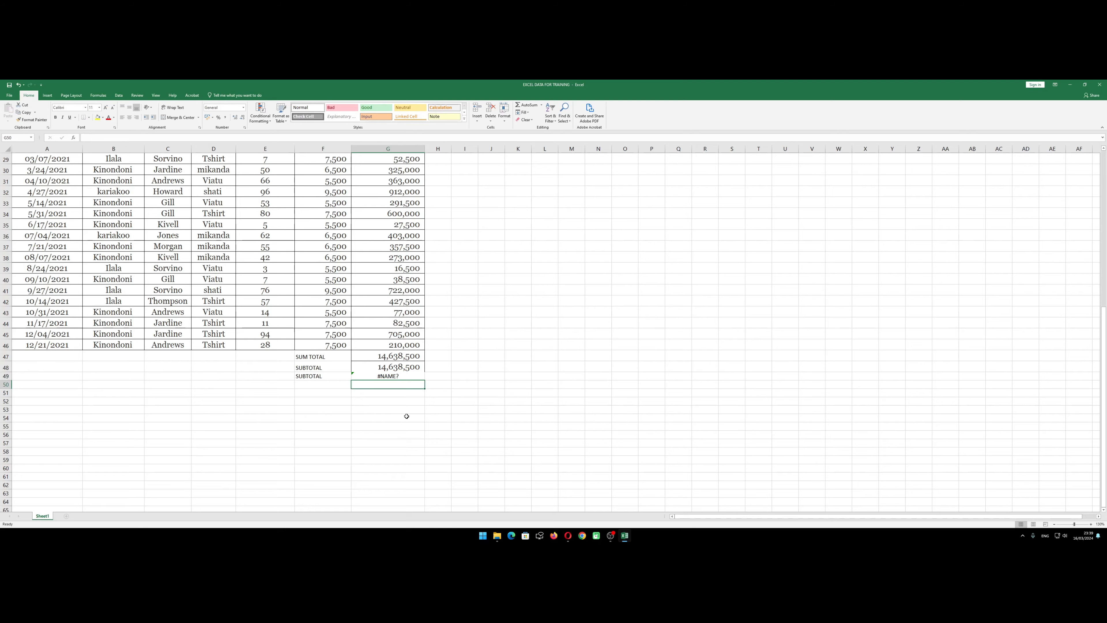
{"action": "key", "text": "Up"}
{"action": "key", "text": "Delete"}
Calculate another subtotal in G49 with the SUBTOTAL function, using function 9 (SUM) over the range G4:G46
{"action": "type", "text": "=SUB"}
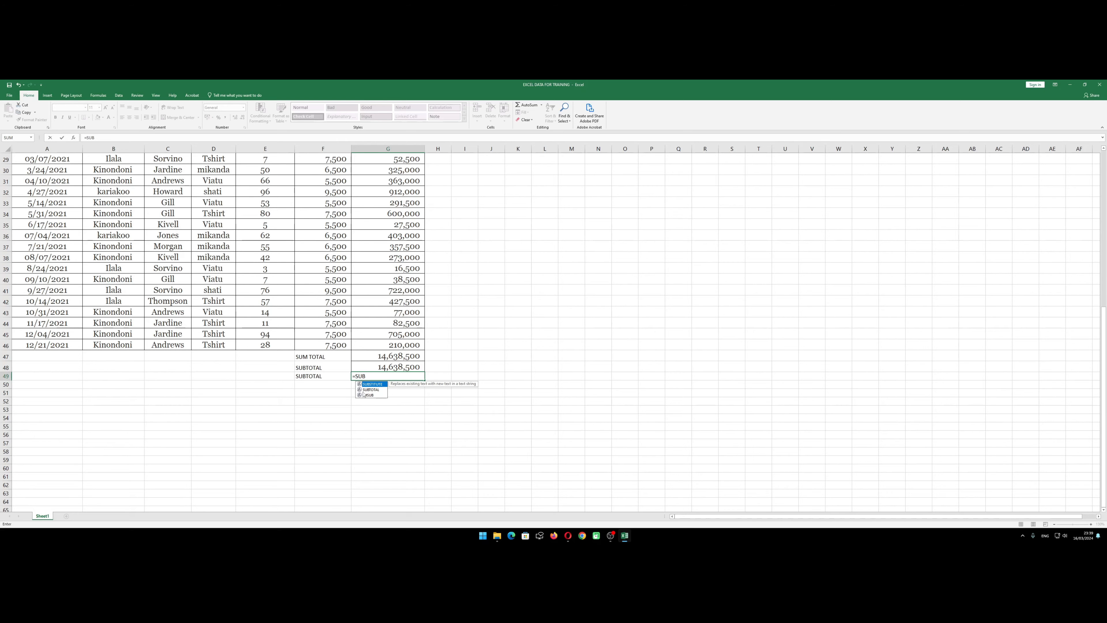
{"action": "double_click", "coordinate": [370, 389]}
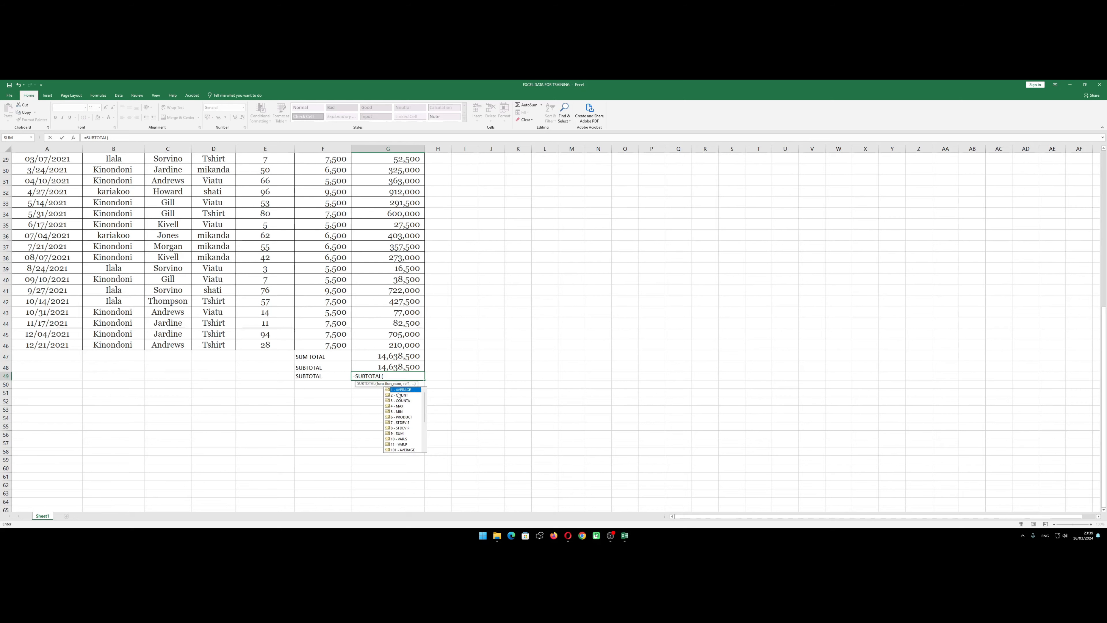
{"action": "type", "text": "9,"}
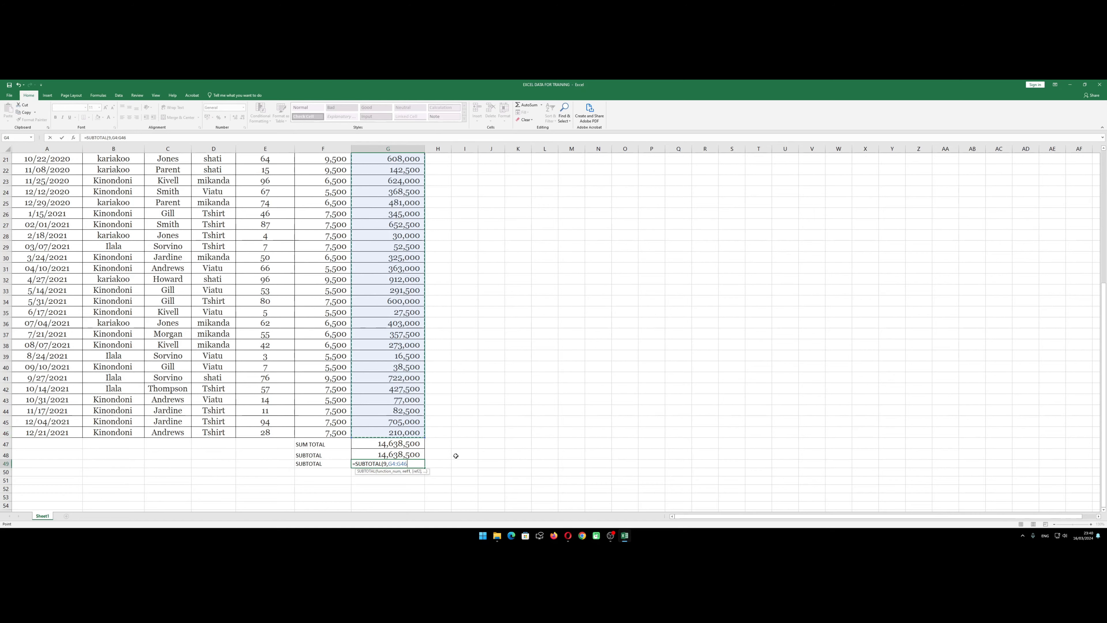
{"action": "key", "text": "Return"}
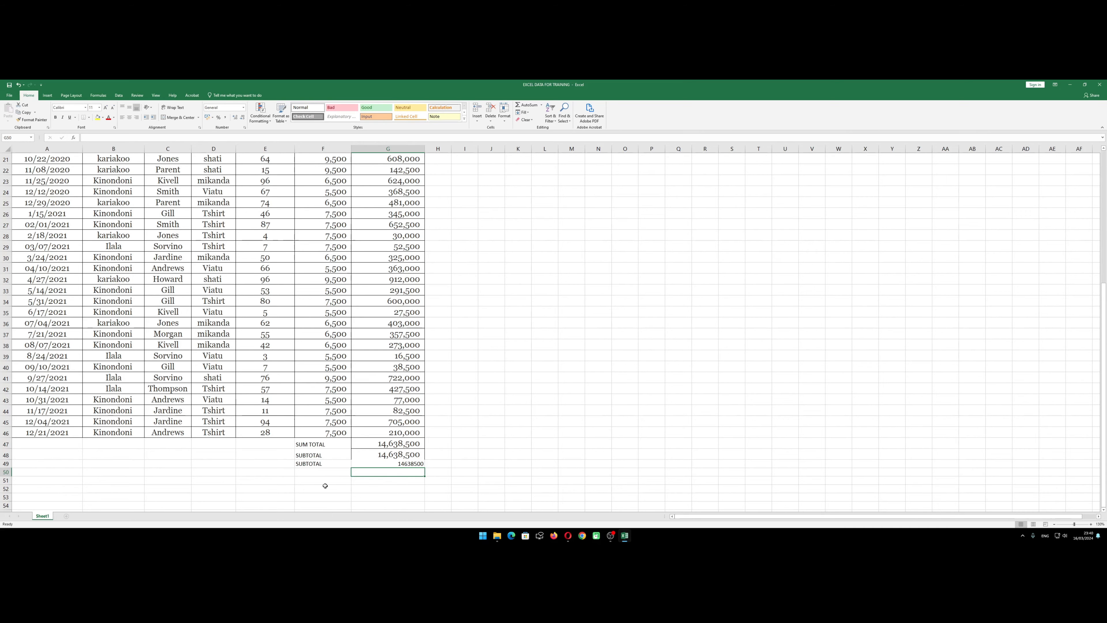
Delete row 49 with the duplicate SUBTOTAL label and formula
{"action": "left_click", "coordinate": [311, 463]}
{"action": "left_click", "coordinate": [5, 464]}
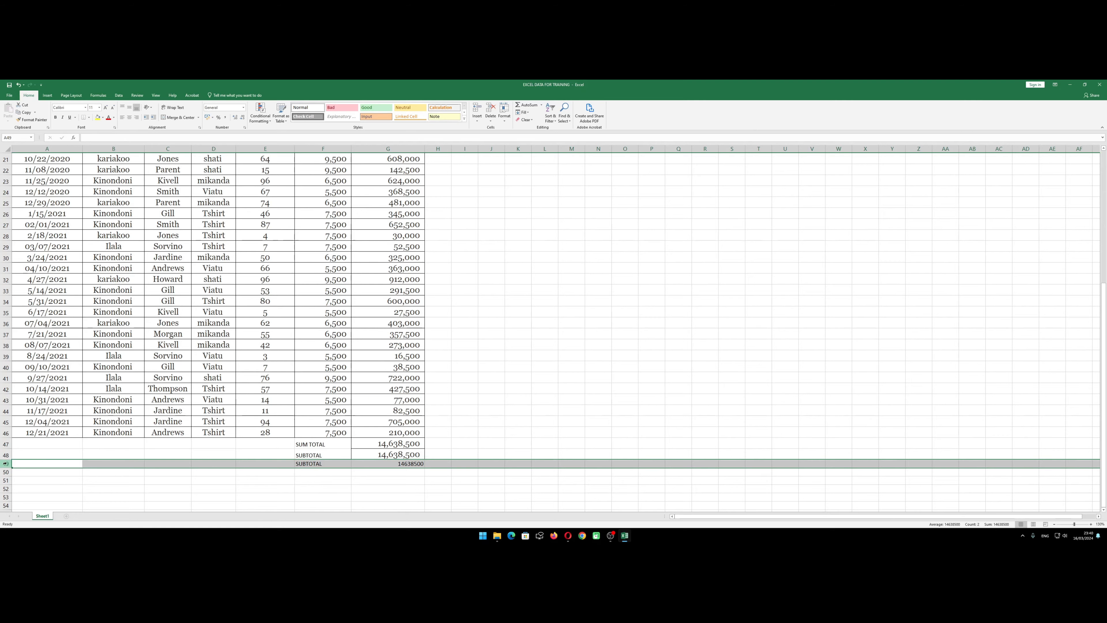
{"action": "right_click", "coordinate": [5, 463]}
{"action": "left_click", "coordinate": [25, 419]}
{"action": "left_click", "coordinate": [301, 479]}
{"action": "left_click", "coordinate": [401, 463]}
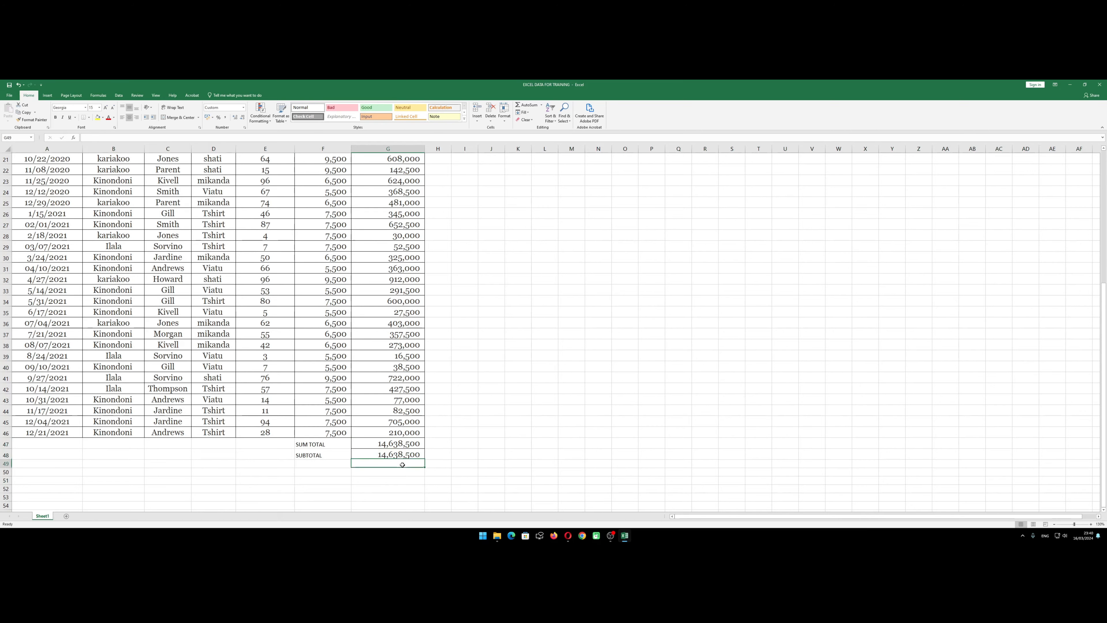
Turn on filtering for the table's header row, A3:G3, from TAREHE to JUMLA DENI
{"action": "scroll", "coordinate": [402, 464], "scroll_direction": "up", "scroll_amount": 7}
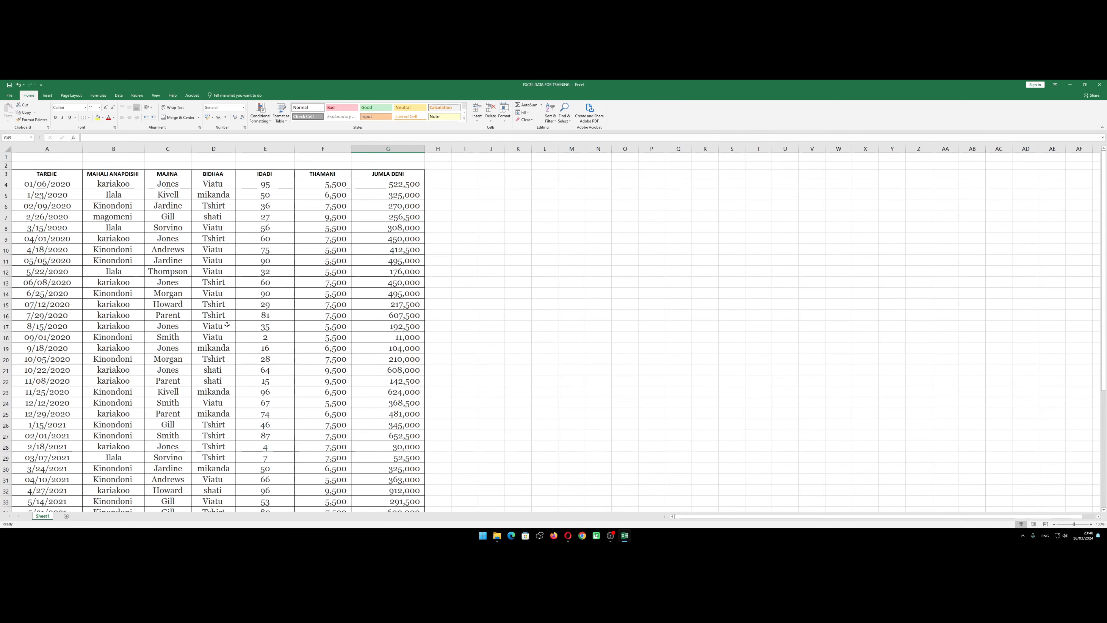
{"action": "scroll", "coordinate": [179, 283], "scroll_direction": "down", "scroll_amount": 10}
{"action": "scroll", "coordinate": [184, 313], "scroll_direction": "up", "scroll_amount": 10}
{"action": "left_click", "coordinate": [24, 175]}
{"action": "left_click", "coordinate": [128, 217]}
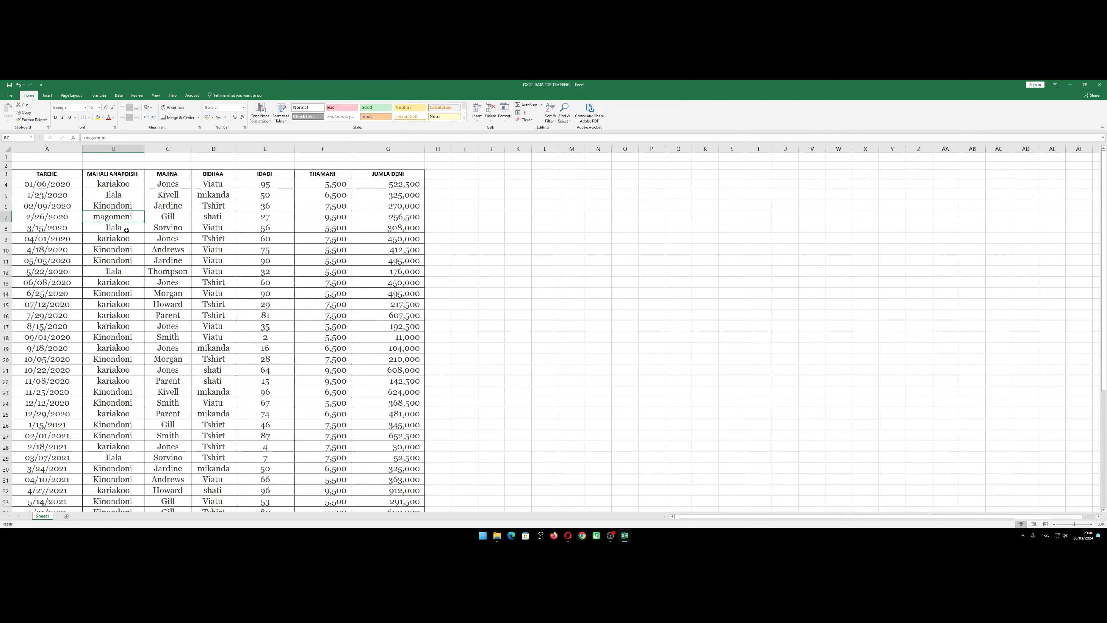
{"action": "left_click_drag", "start_coordinate": [22, 174], "coordinate": [403, 174]}
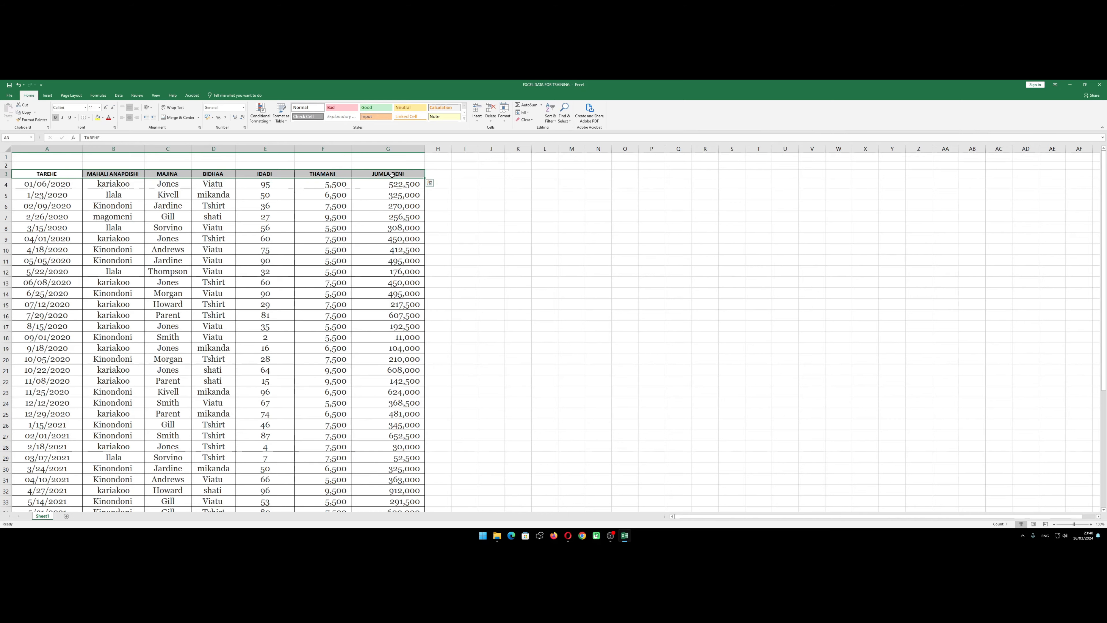
{"action": "left_click", "coordinate": [554, 116]}
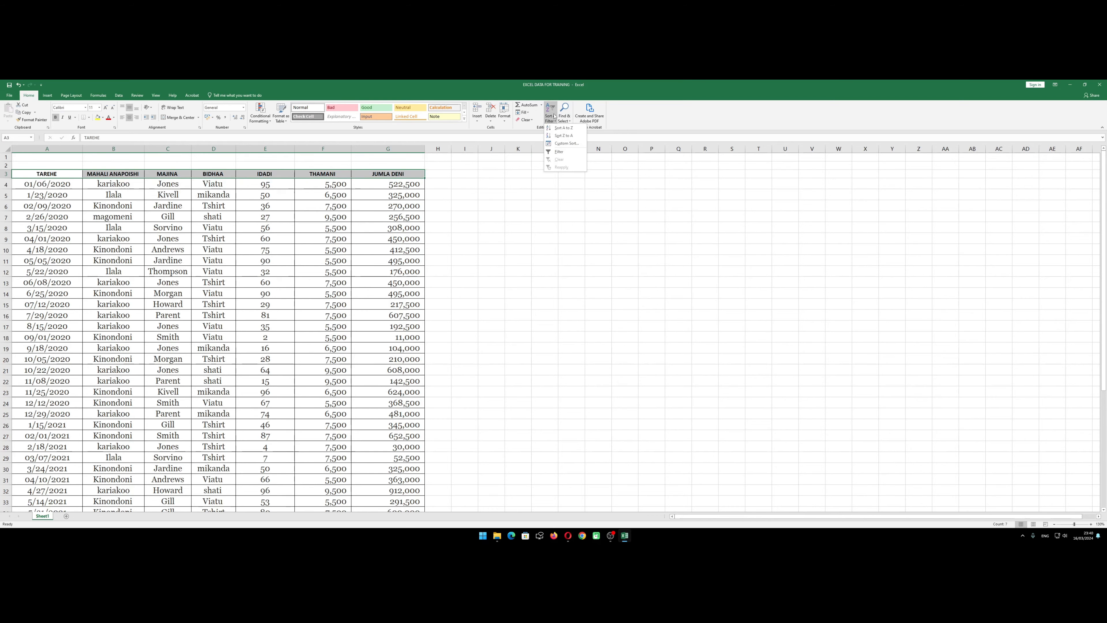
{"action": "left_click", "coordinate": [559, 151]}
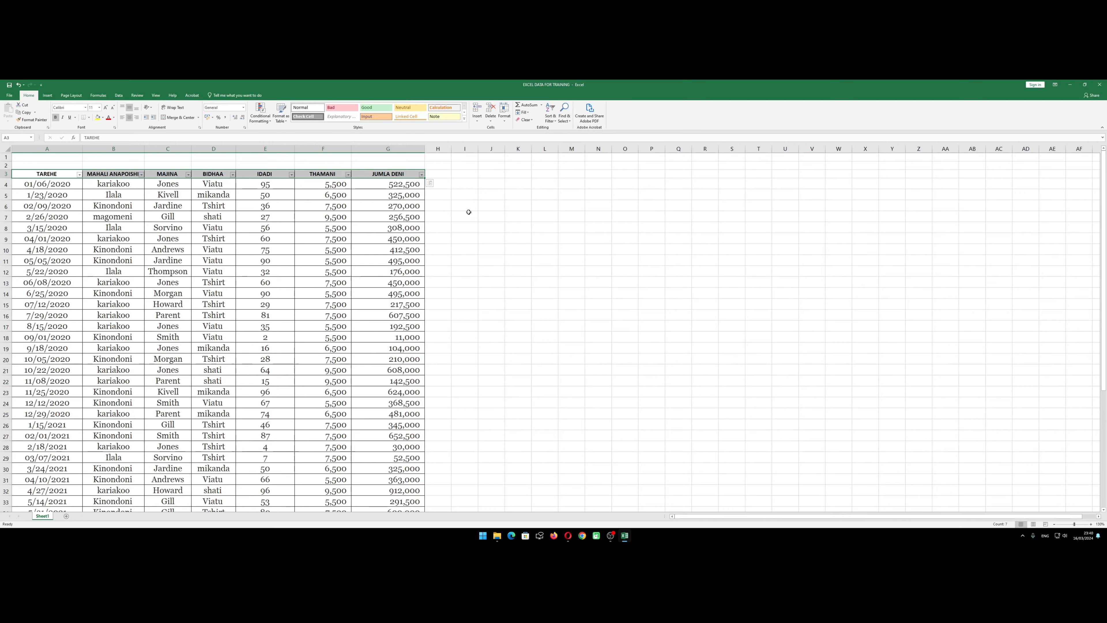
Filter the BIDHAA column to show only the mikanda records and check the subtotal in G48
{"action": "left_click", "coordinate": [195, 221]}
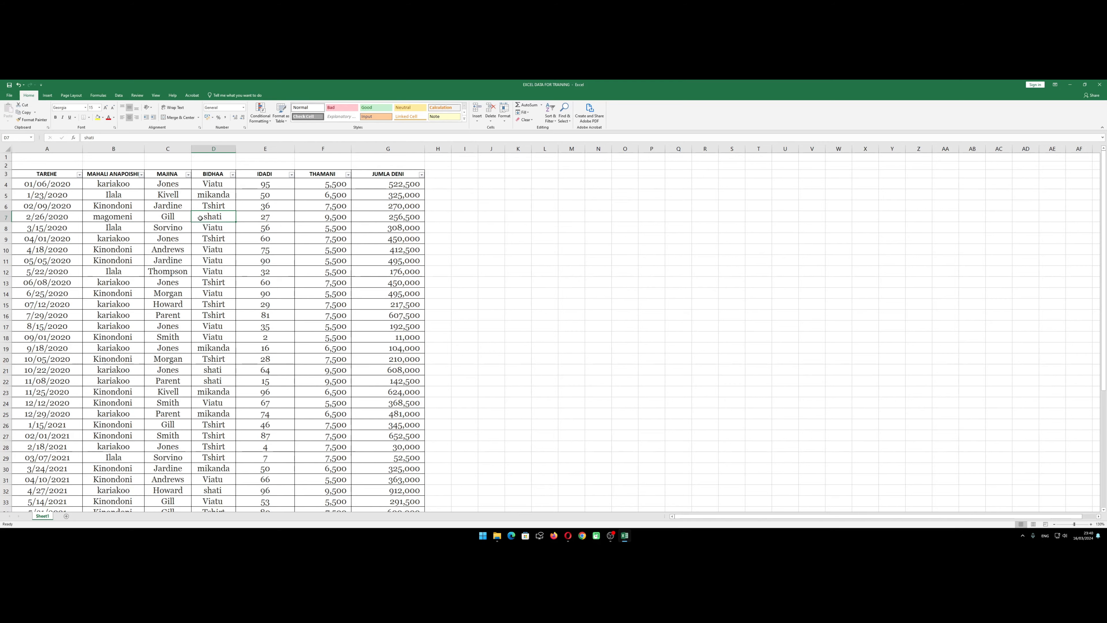
{"action": "key", "text": "Right"}
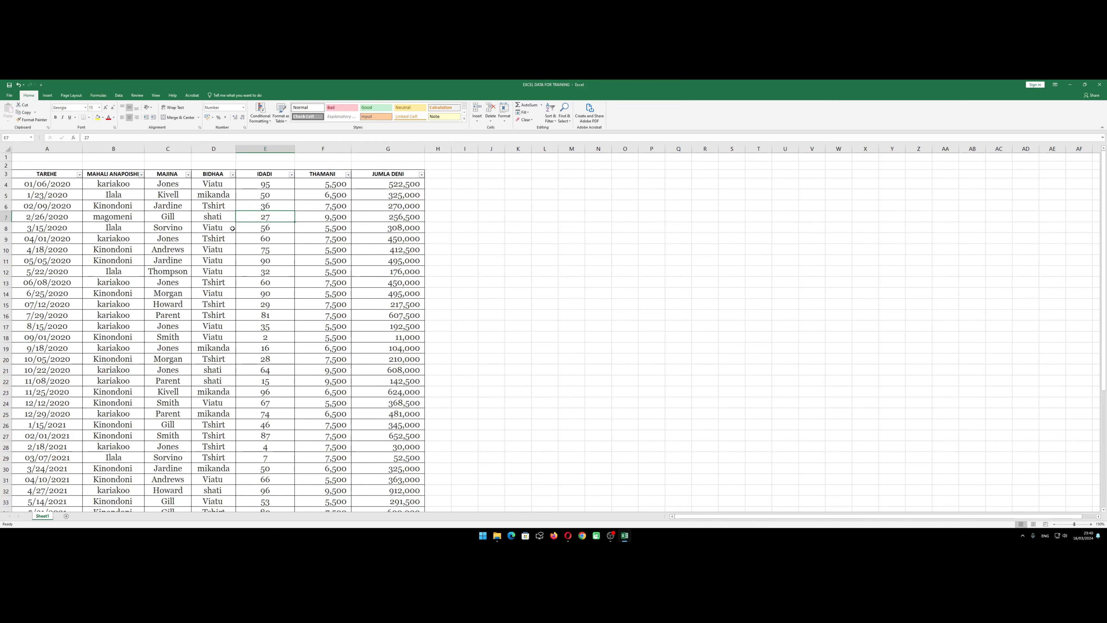
{"action": "left_click", "coordinate": [233, 175]}
{"action": "left_click", "coordinate": [178, 237]}
{"action": "left_click", "coordinate": [177, 243]}
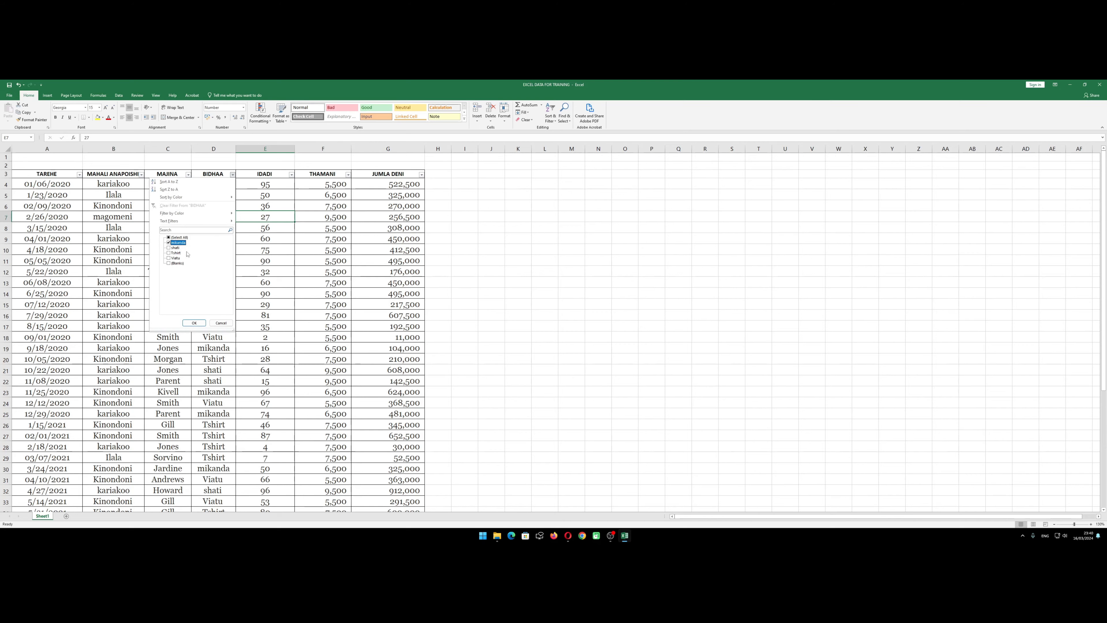
{"action": "left_click", "coordinate": [194, 322]}
{"action": "left_click", "coordinate": [364, 326]}
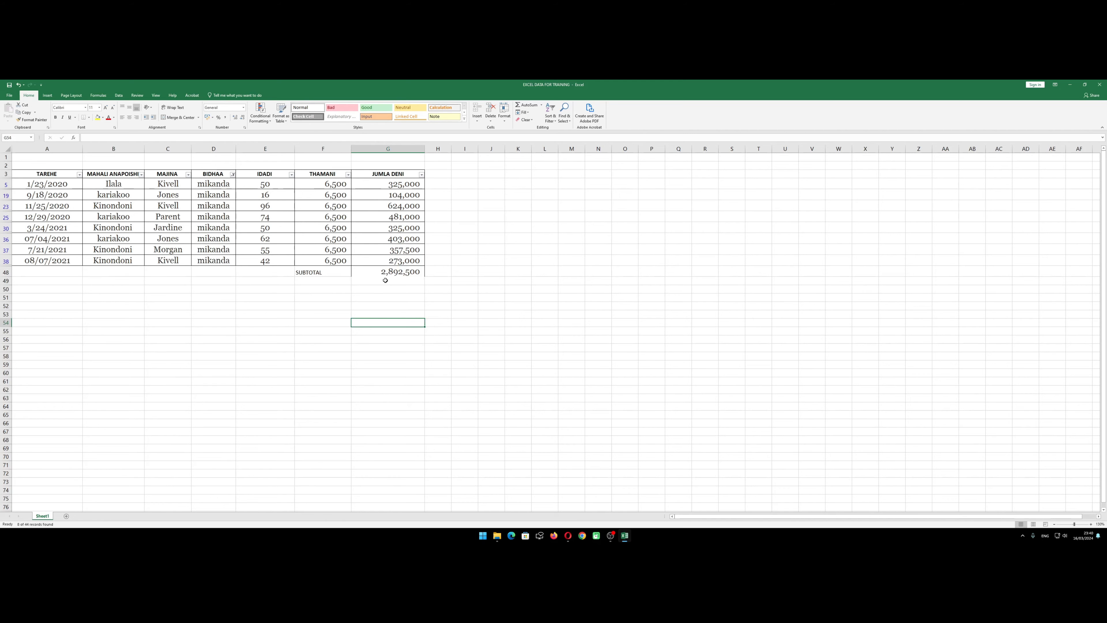
{"action": "left_click", "coordinate": [387, 274]}
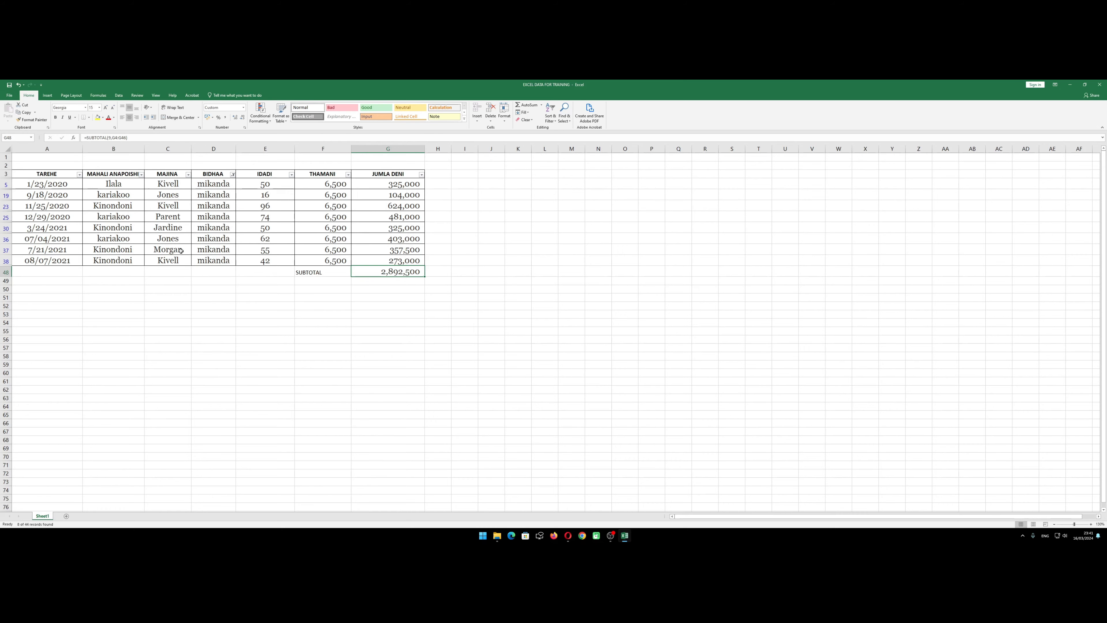
Review the mikanda records behind the subtotal and switch the BIDHAA filter to show only shati
{"action": "left_click", "coordinate": [265, 186]}
{"action": "left_click", "coordinate": [310, 241]}
{"action": "left_click", "coordinate": [389, 274]}
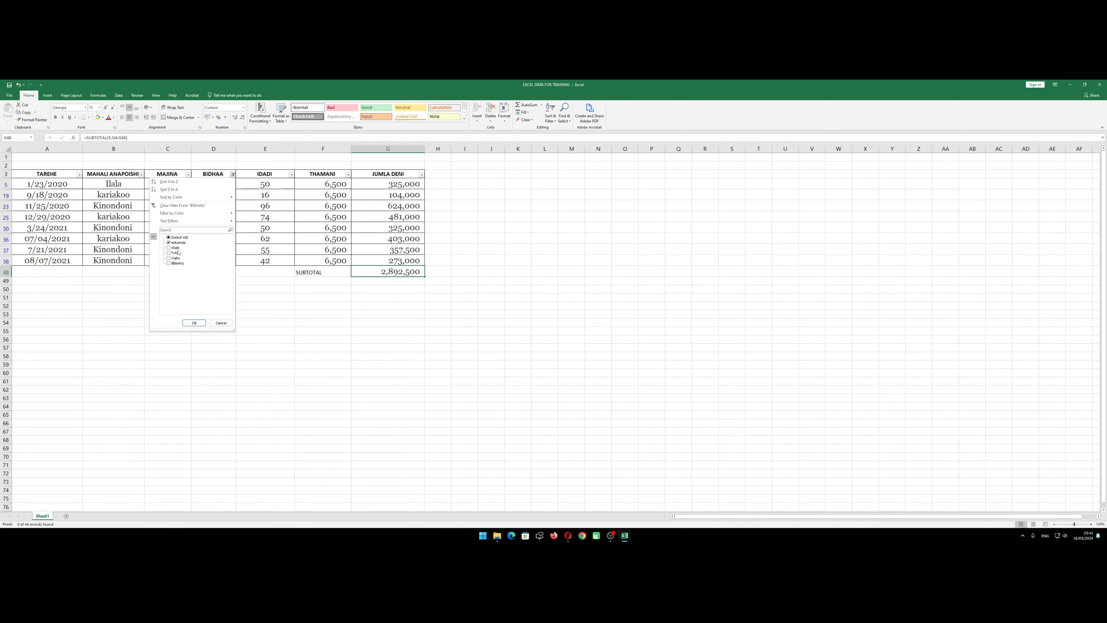
{"action": "left_click", "coordinate": [169, 247]}
{"action": "left_click", "coordinate": [194, 323]}
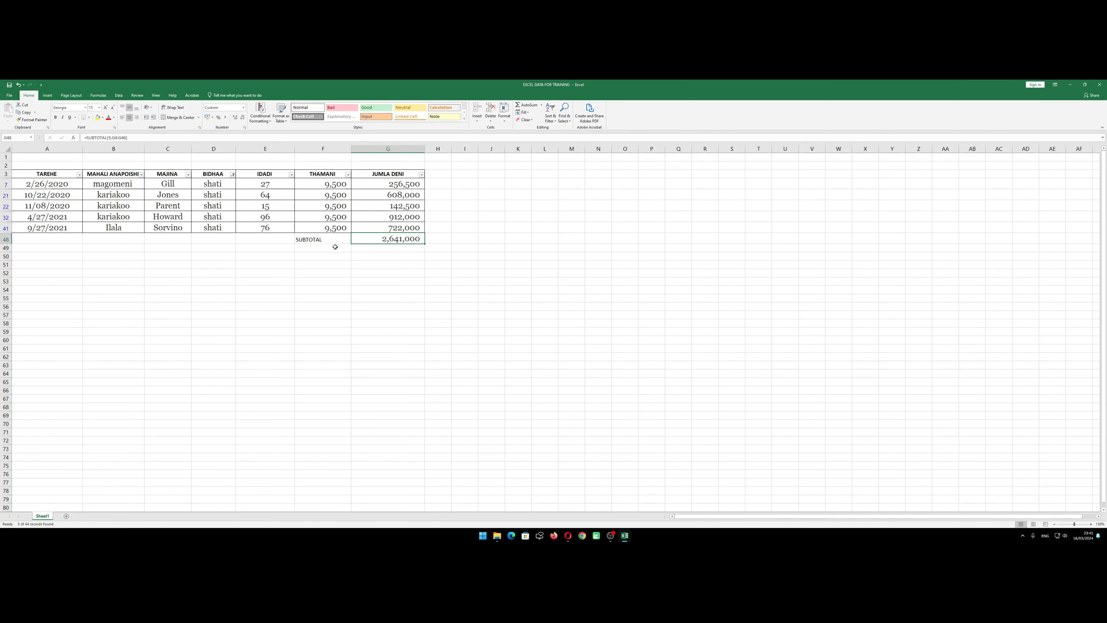
Change the BIDHAA filter from shati to show only the Viatu records
{"action": "left_click", "coordinate": [233, 174]}
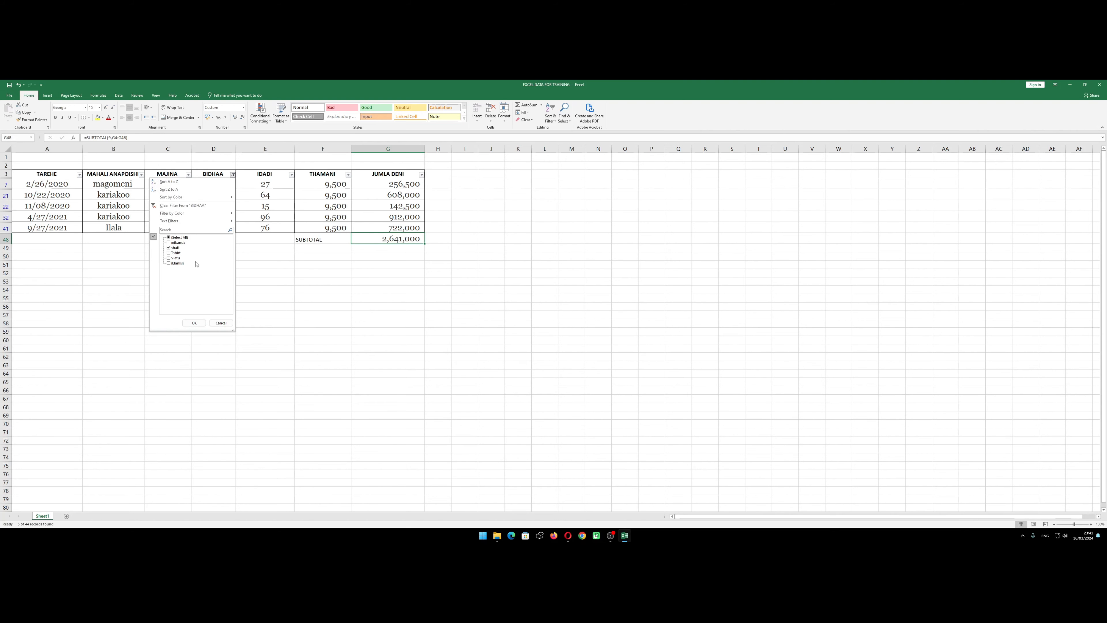
{"action": "left_click", "coordinate": [169, 248]}
{"action": "left_click", "coordinate": [168, 257]}
{"action": "left_click", "coordinate": [194, 323]}
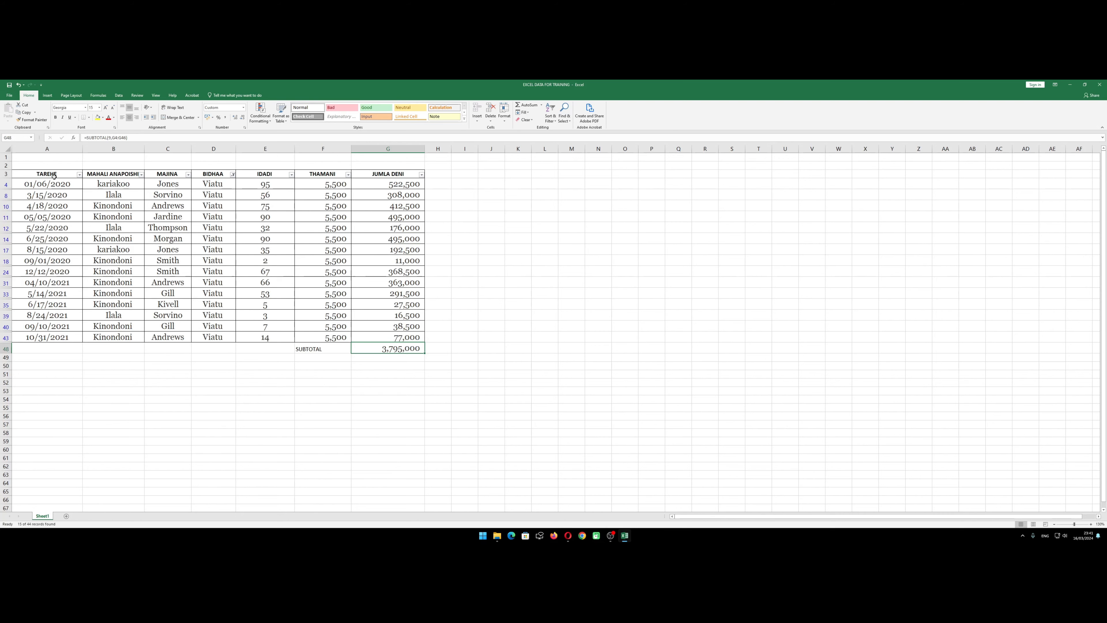
Turn off filtering for the table's header row, A3:G3, to bring back all the records
{"action": "left_click_drag", "start_coordinate": [39, 174], "coordinate": [399, 177]}
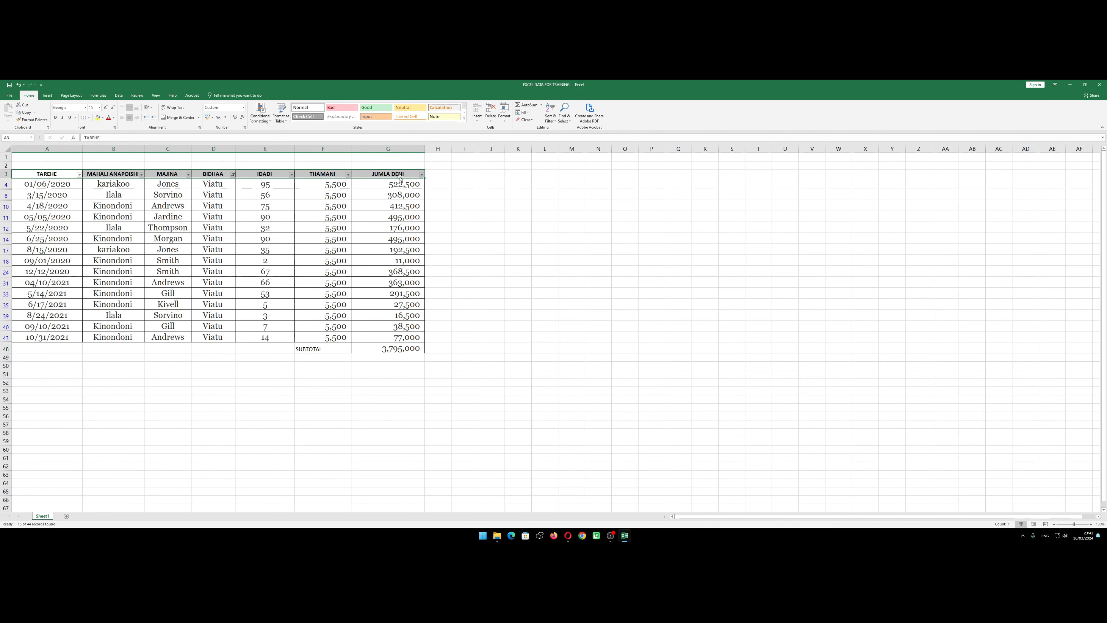
{"action": "left_click", "coordinate": [549, 114]}
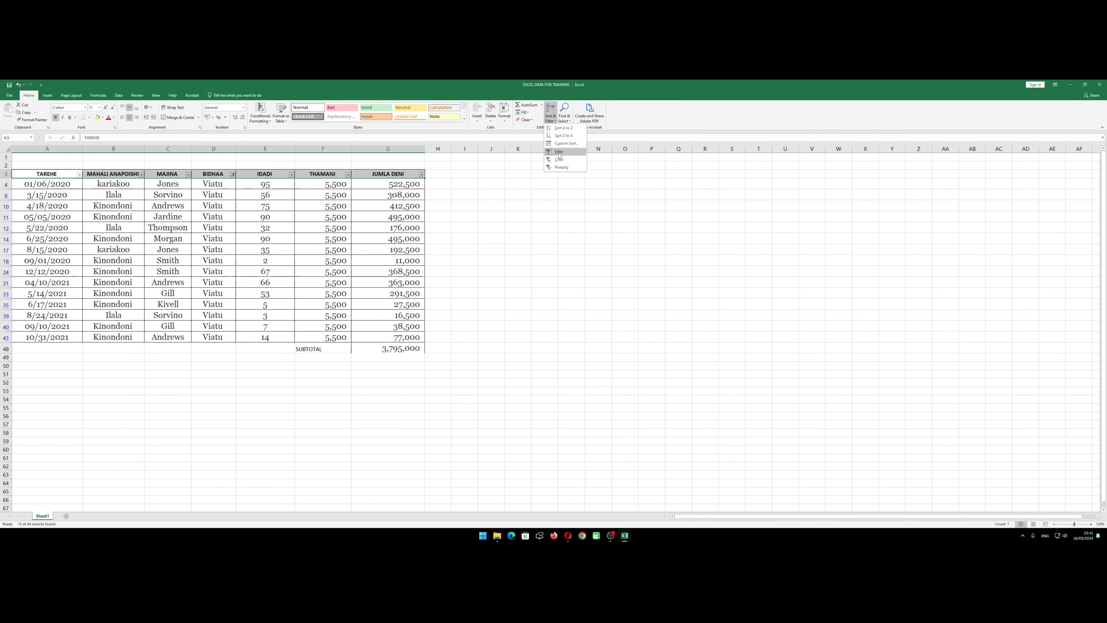
{"action": "left_click", "coordinate": [556, 157]}
{"action": "left_click", "coordinate": [491, 296]}
Review the unfiltered records in rows 4 to 46 and compare the SUM TOTAL in G47 with the SUBTOTAL in G48
{"action": "scroll", "coordinate": [432, 301], "scroll_direction": "down", "scroll_amount": 11}
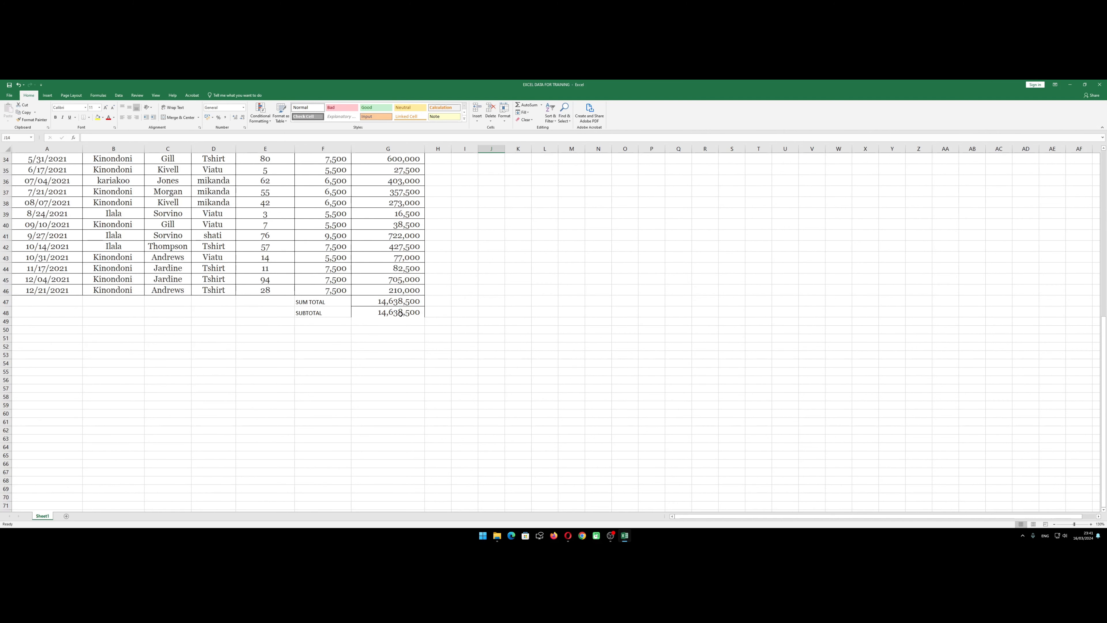
{"action": "left_click", "coordinate": [396, 302]}
{"action": "scroll", "coordinate": [388, 321], "scroll_direction": "up", "scroll_amount": 11}
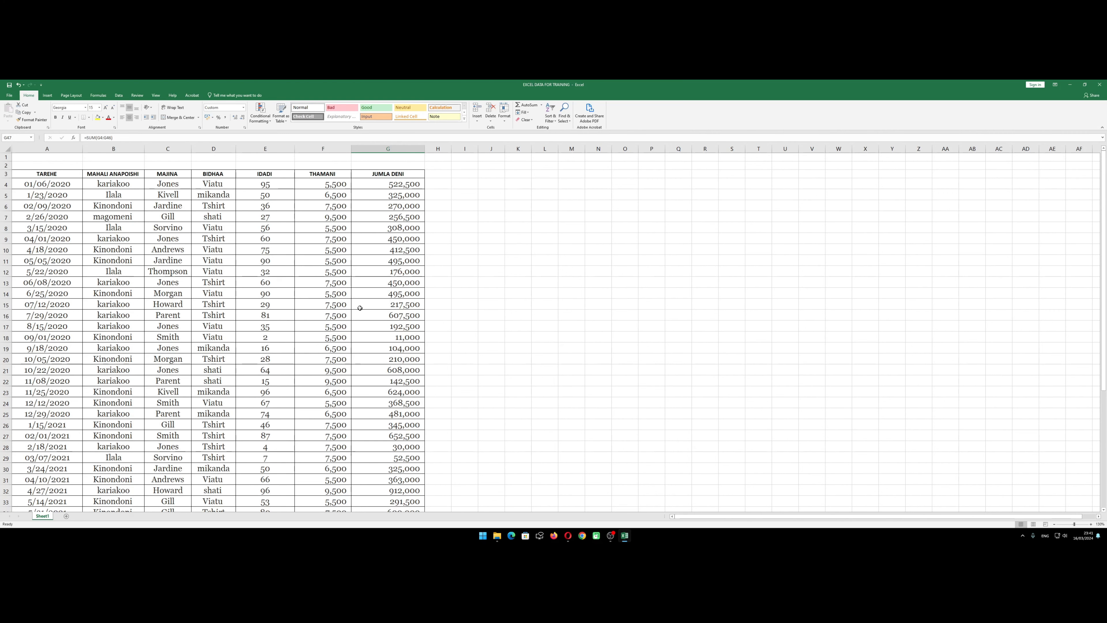
{"action": "scroll", "coordinate": [358, 296], "scroll_direction": "down", "scroll_amount": 3}
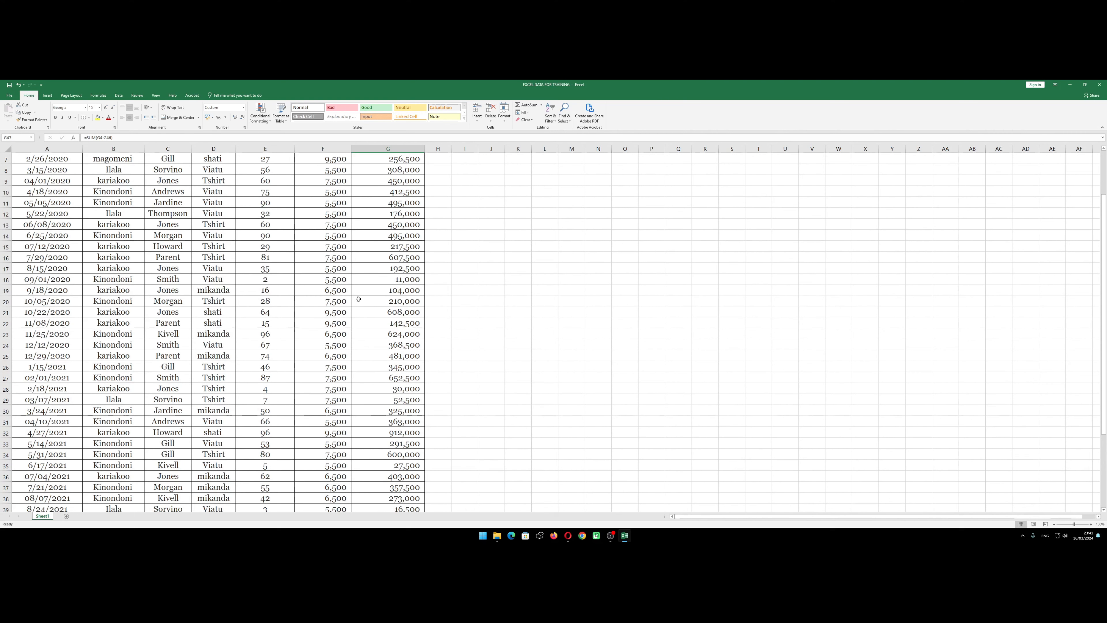
{"action": "scroll", "coordinate": [358, 297], "scroll_direction": "up", "scroll_amount": 3}
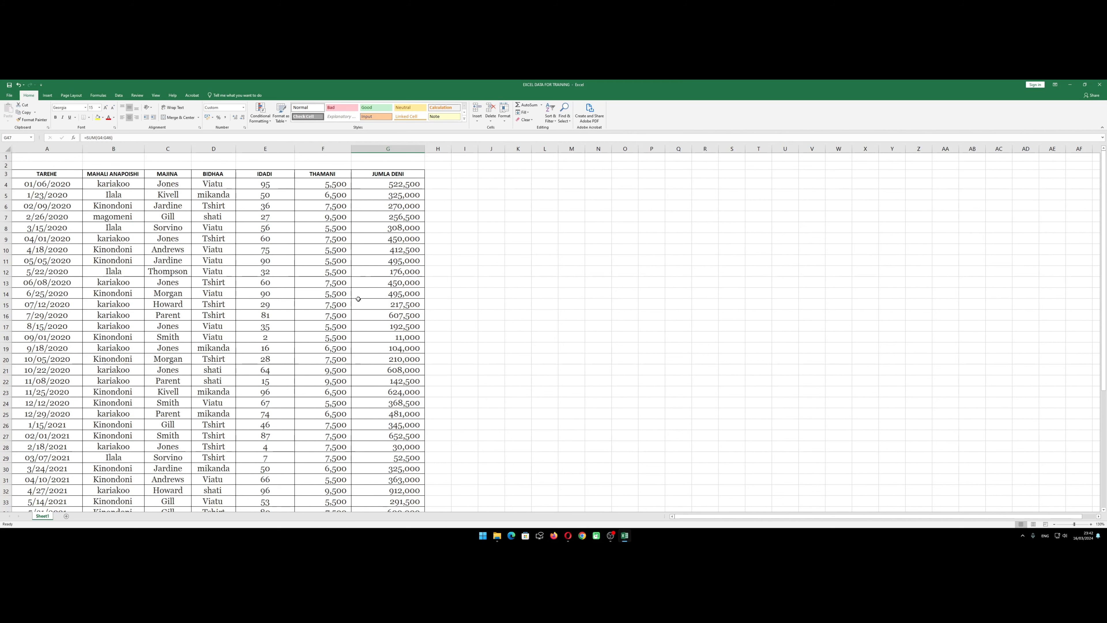
{"action": "scroll", "coordinate": [358, 298], "scroll_direction": "down", "scroll_amount": 10}
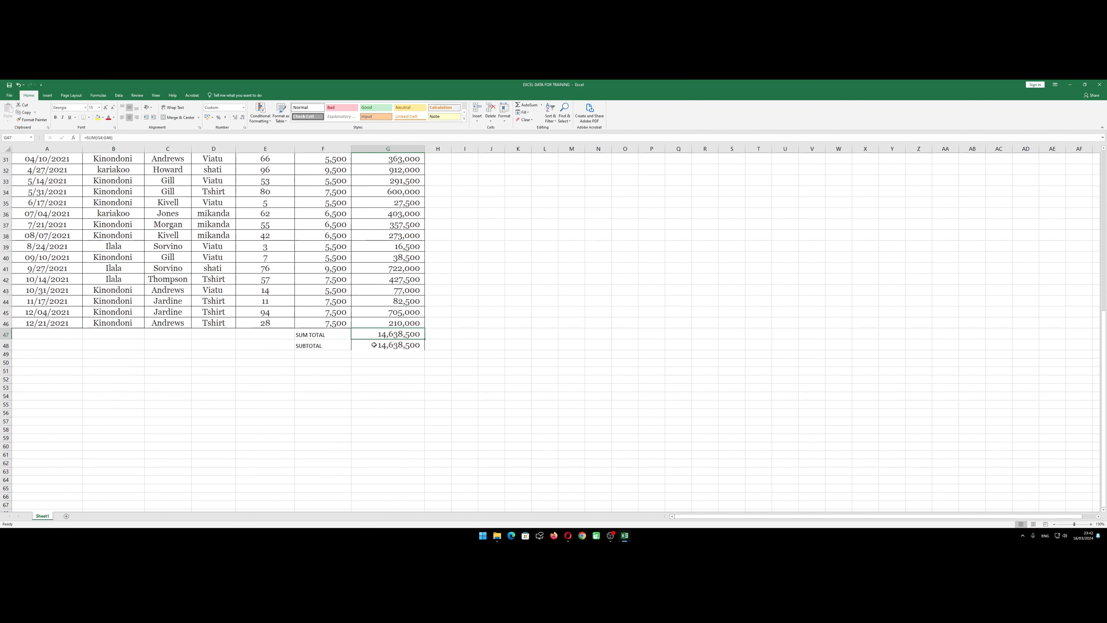
{"action": "left_click", "coordinate": [406, 352]}
{"action": "scroll", "coordinate": [278, 292], "scroll_direction": "up", "scroll_amount": 10}
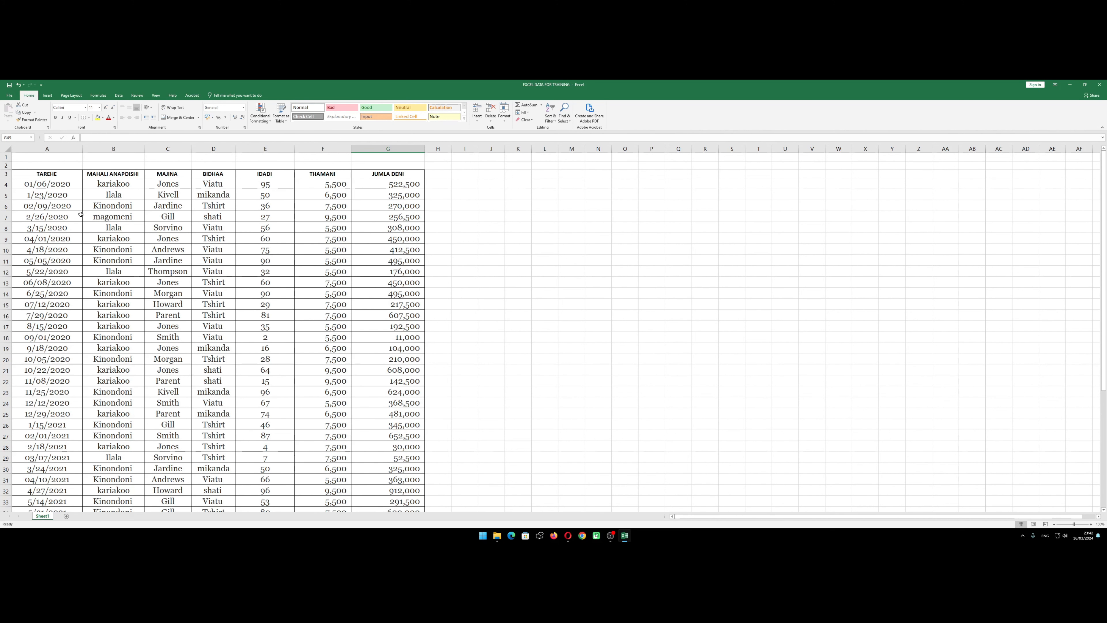
{"action": "scroll", "coordinate": [147, 222], "scroll_direction": "down", "scroll_amount": 10}
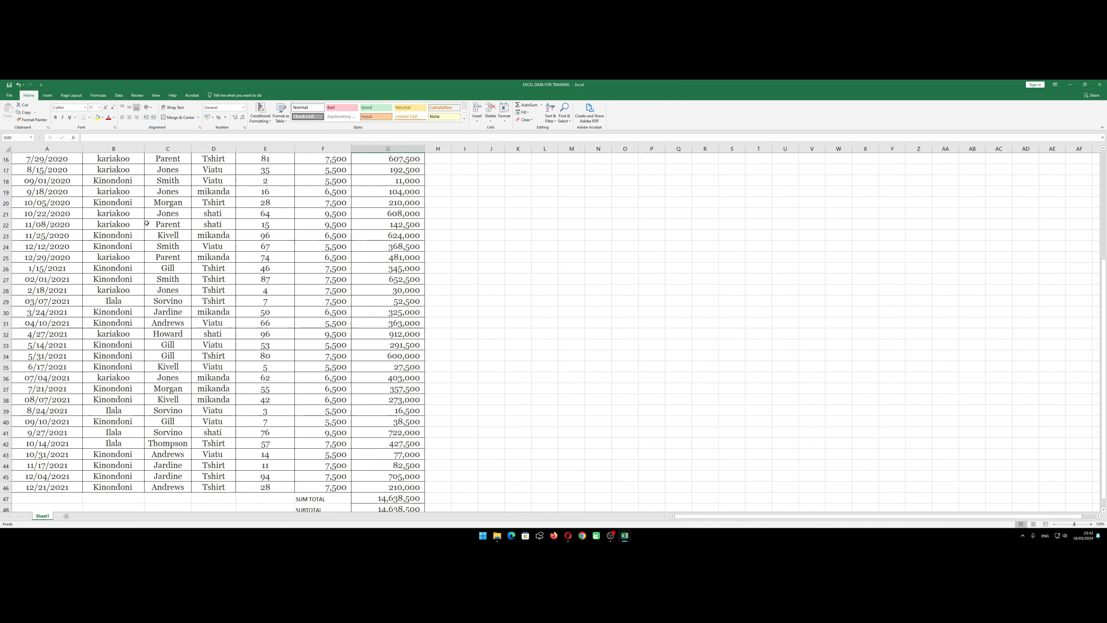
{"action": "scroll", "coordinate": [148, 222], "scroll_direction": "up", "scroll_amount": 10}
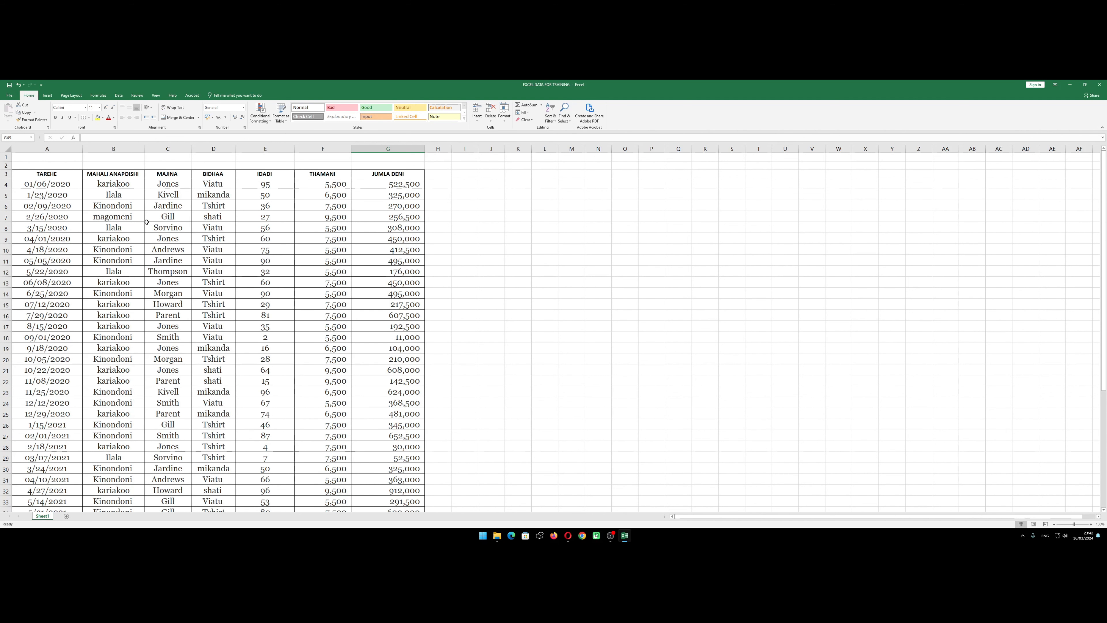
{"action": "scroll", "coordinate": [144, 218], "scroll_direction": "down", "scroll_amount": 10}
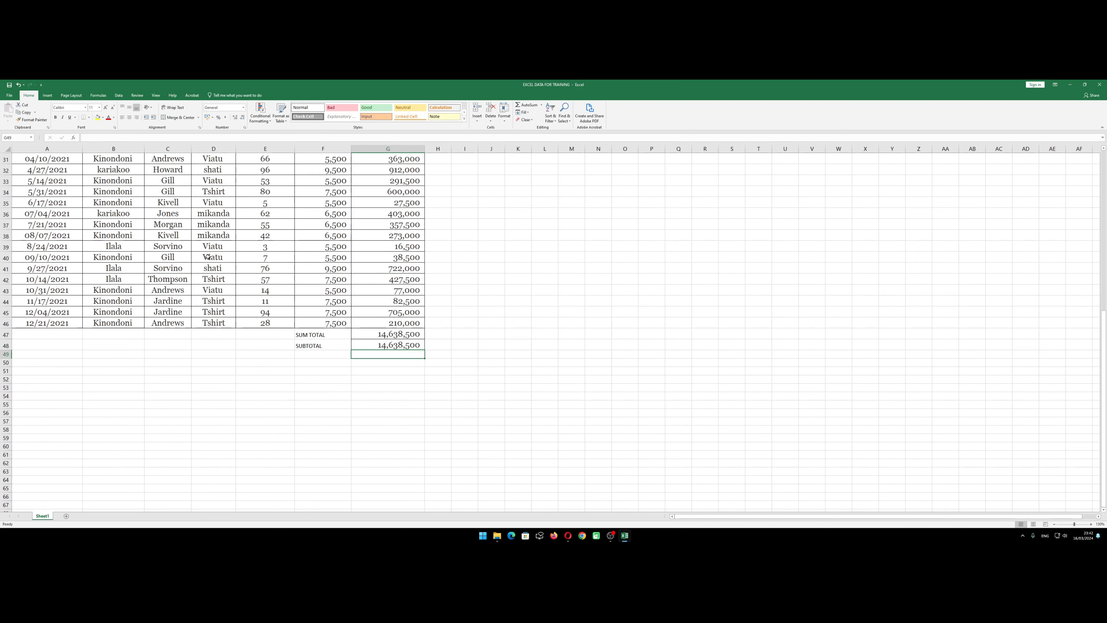
{"action": "scroll", "coordinate": [208, 257], "scroll_direction": "up", "scroll_amount": 4}
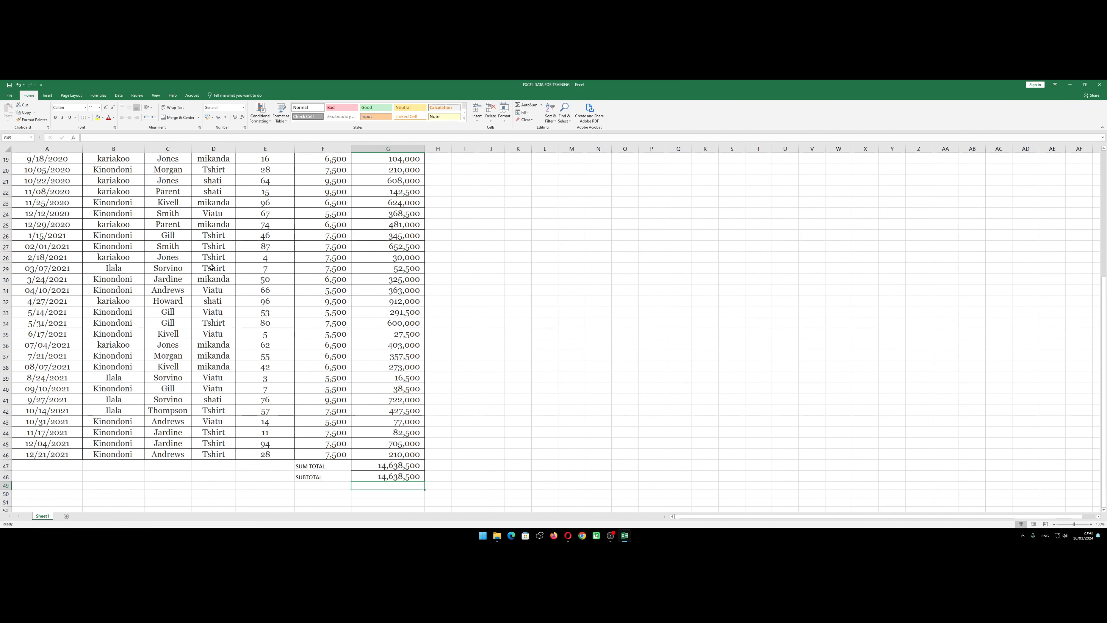
{"action": "scroll", "coordinate": [227, 271], "scroll_direction": "up", "scroll_amount": 6}
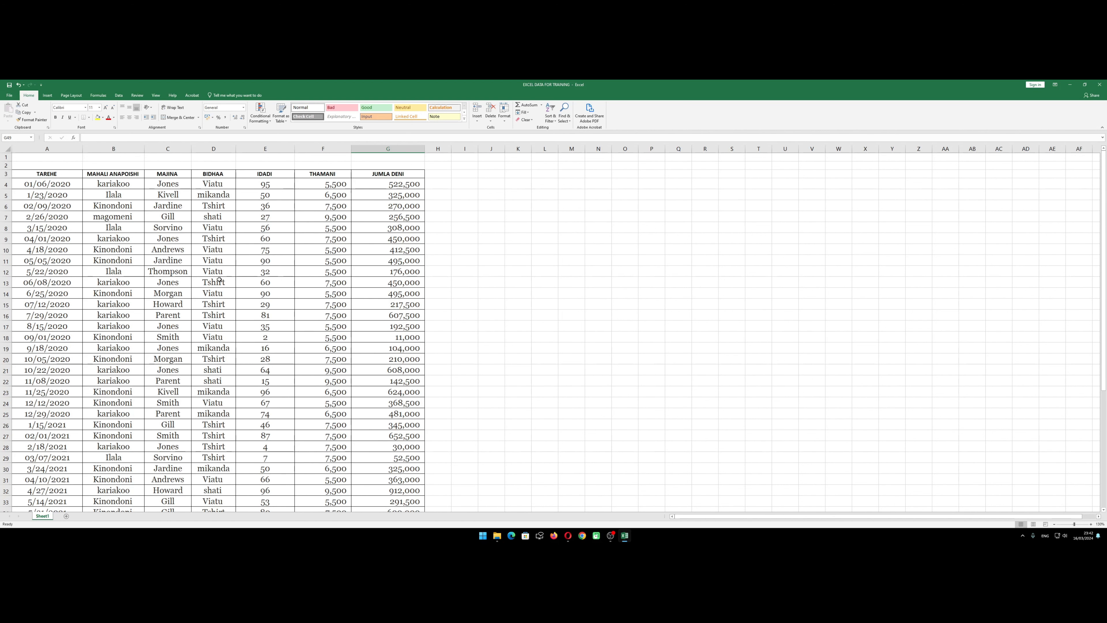
{"action": "scroll", "coordinate": [219, 281], "scroll_direction": "down", "scroll_amount": 5}
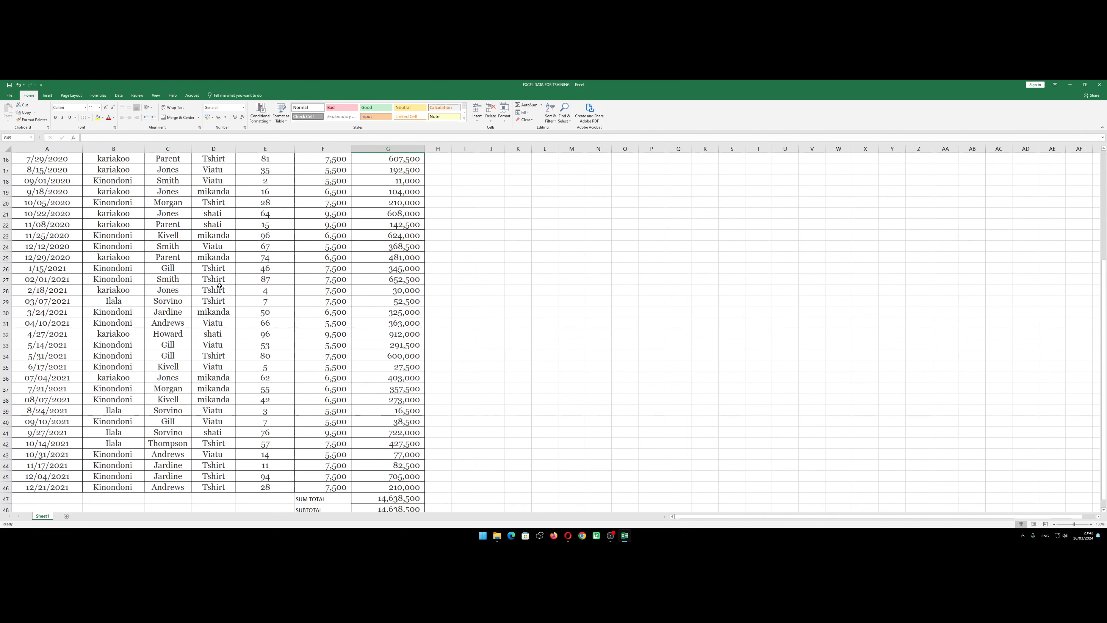
{"action": "scroll", "coordinate": [220, 296], "scroll_direction": "down", "scroll_amount": 4}
{"action": "left_click", "coordinate": [323, 354]}
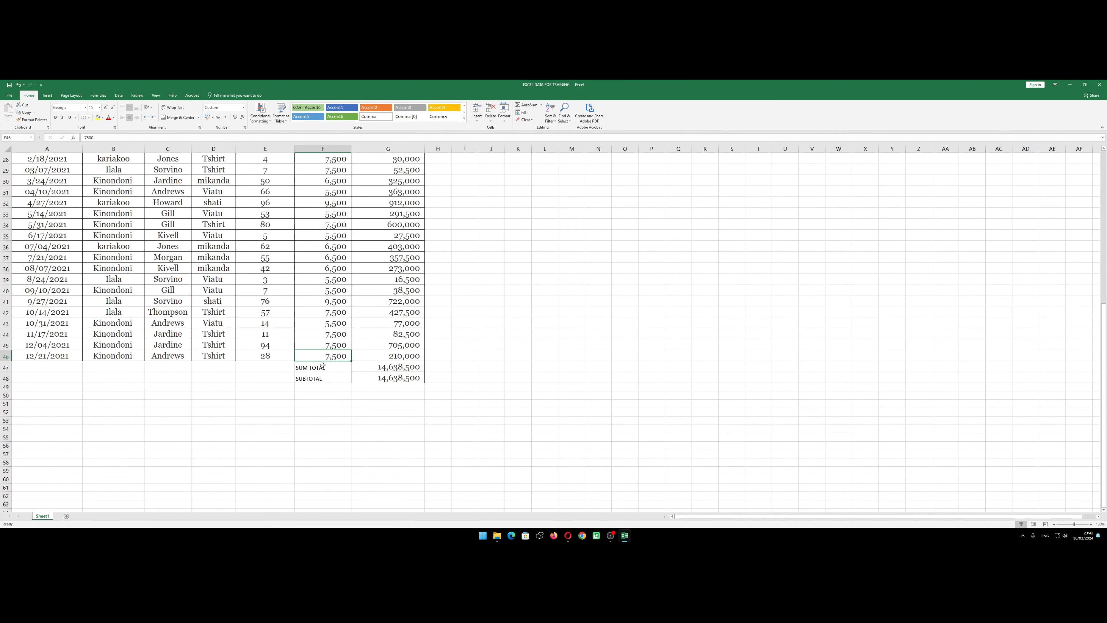
{"action": "scroll", "coordinate": [274, 342], "scroll_direction": "up", "scroll_amount": 5}
{"action": "scroll", "coordinate": [274, 342], "scroll_direction": "up", "scroll_amount": 4}
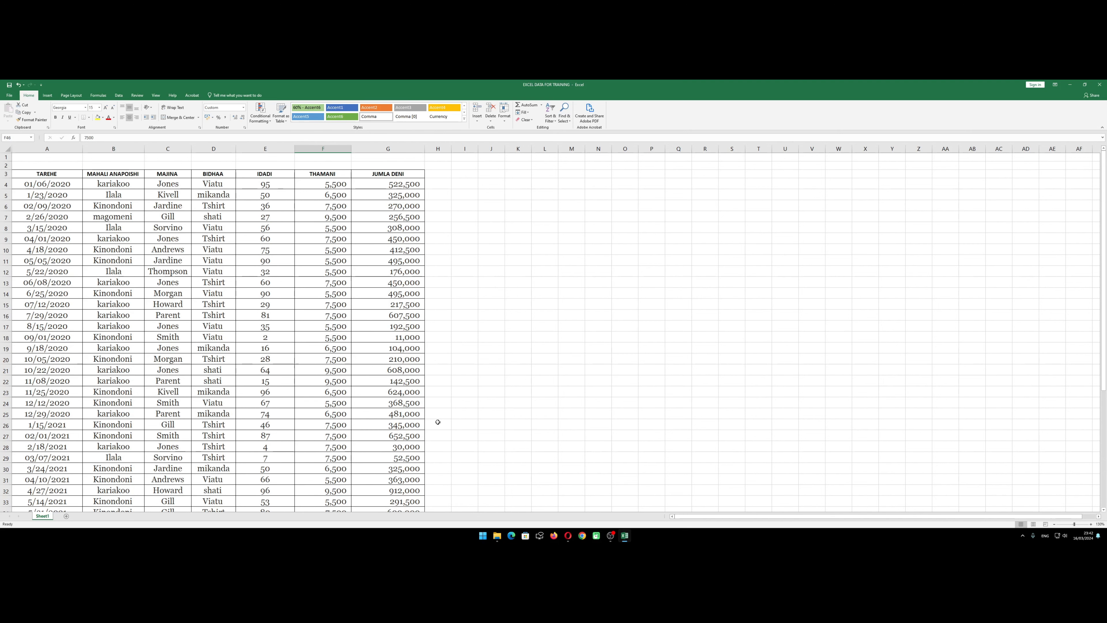
{"action": "scroll", "coordinate": [438, 422], "scroll_direction": "down", "scroll_amount": 10}
{"action": "scroll", "coordinate": [440, 421], "scroll_direction": "up", "scroll_amount": 7}
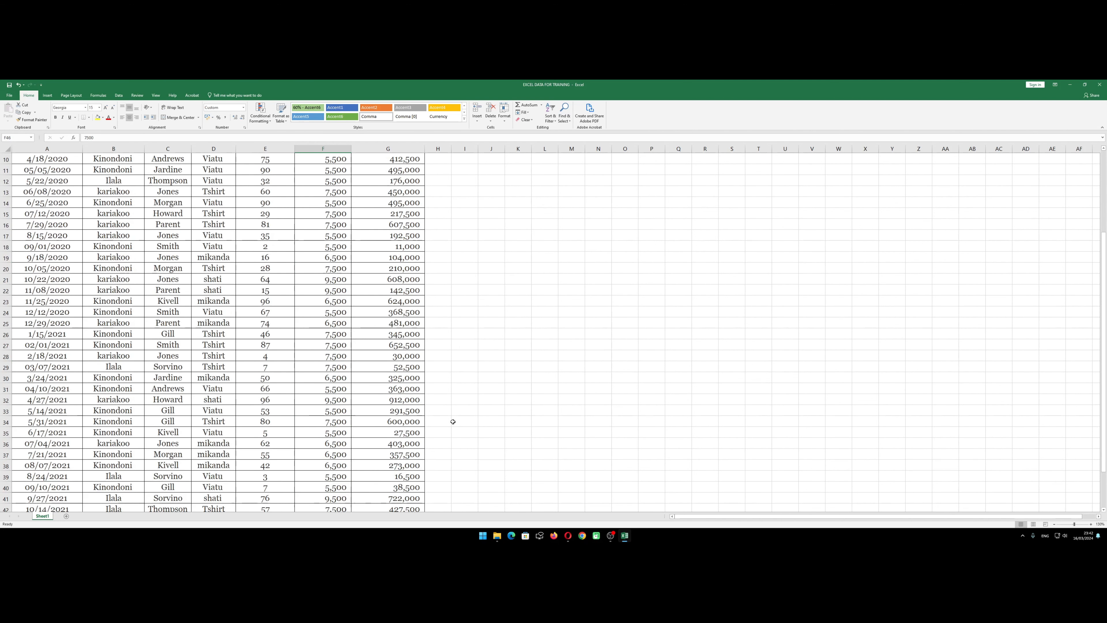